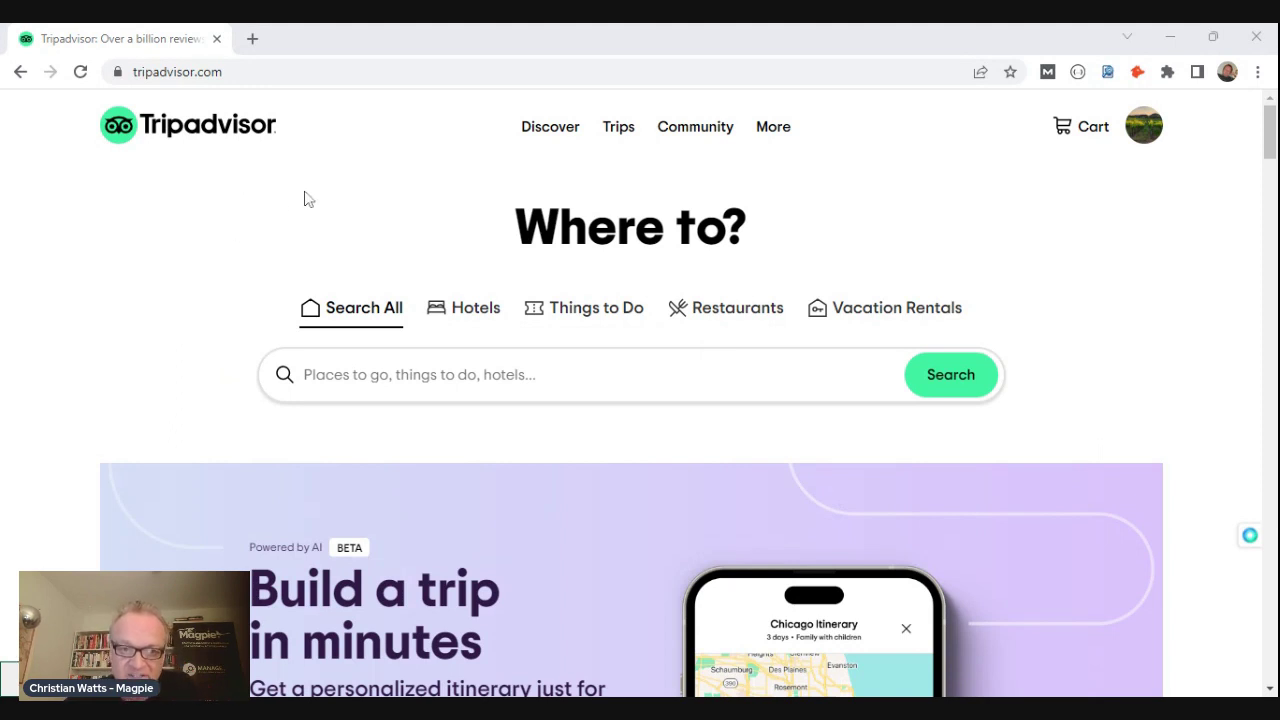
# Start building a trip with AI and choose San Francisco, California as the destination.
pyautogui.click(627, 136)
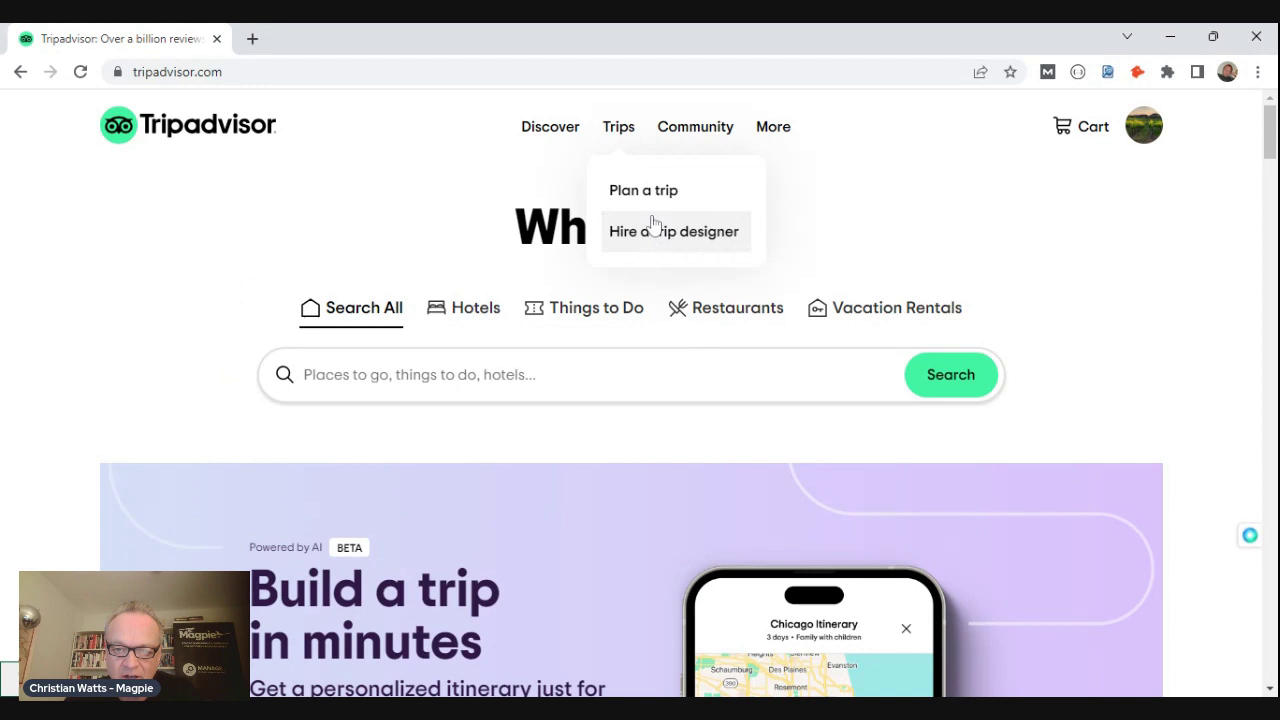
pyautogui.click(640, 198)
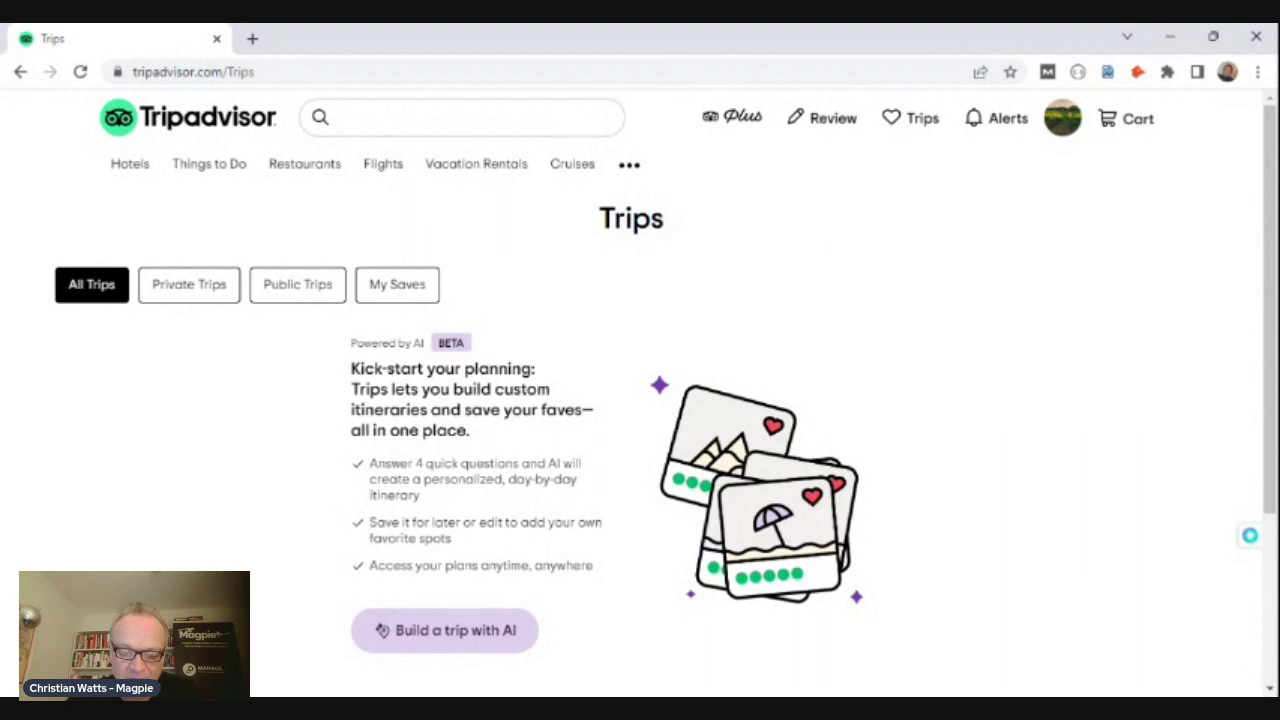
pyautogui.click(461, 630)
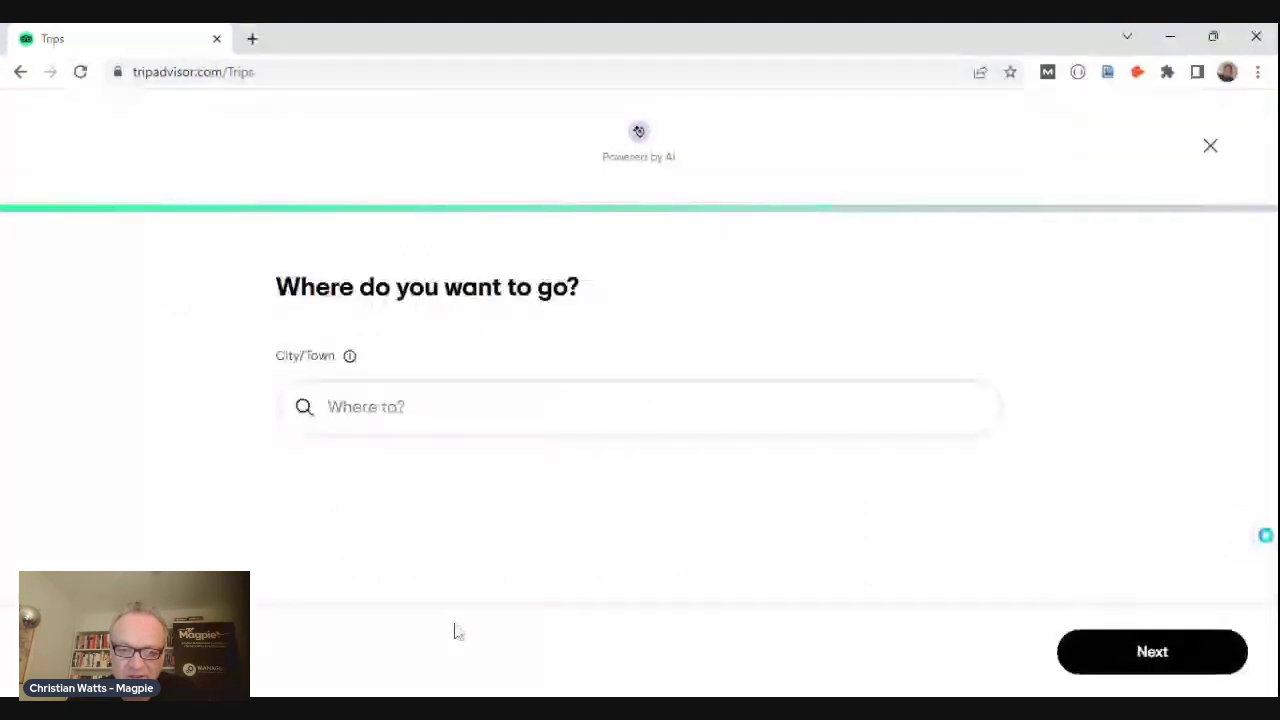
pyautogui.write('san')
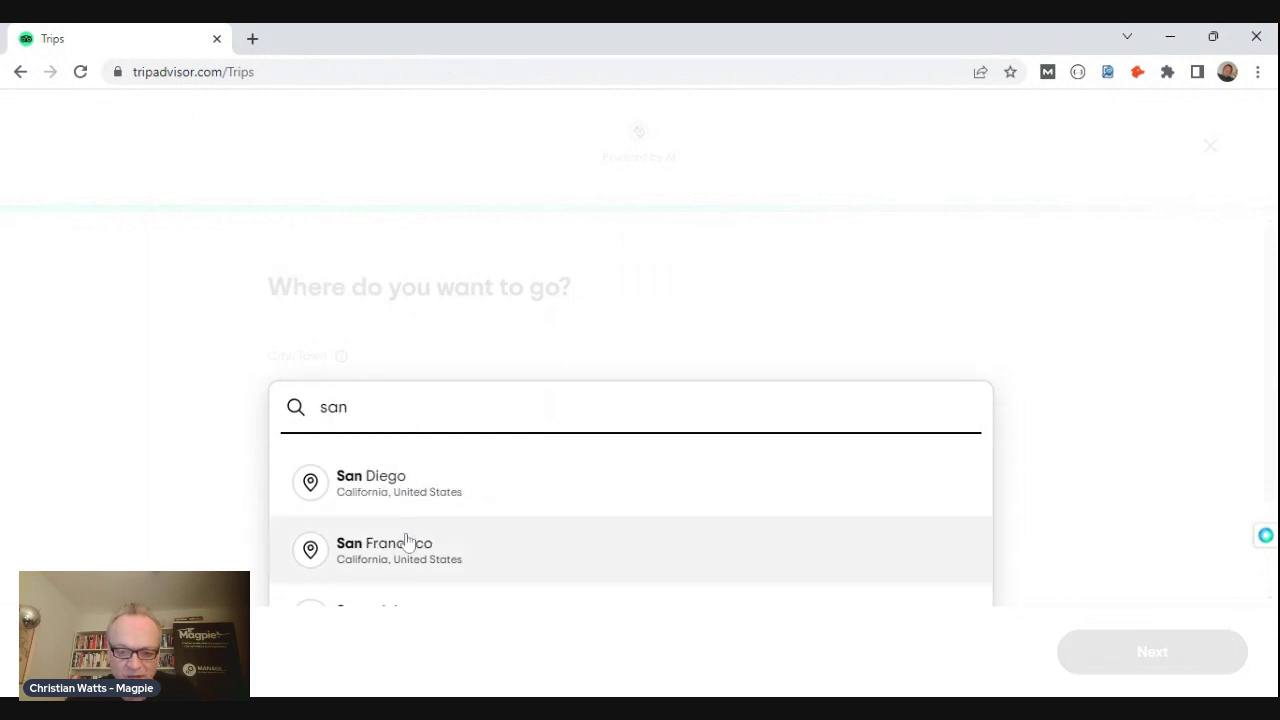
pyautogui.click(407, 541)
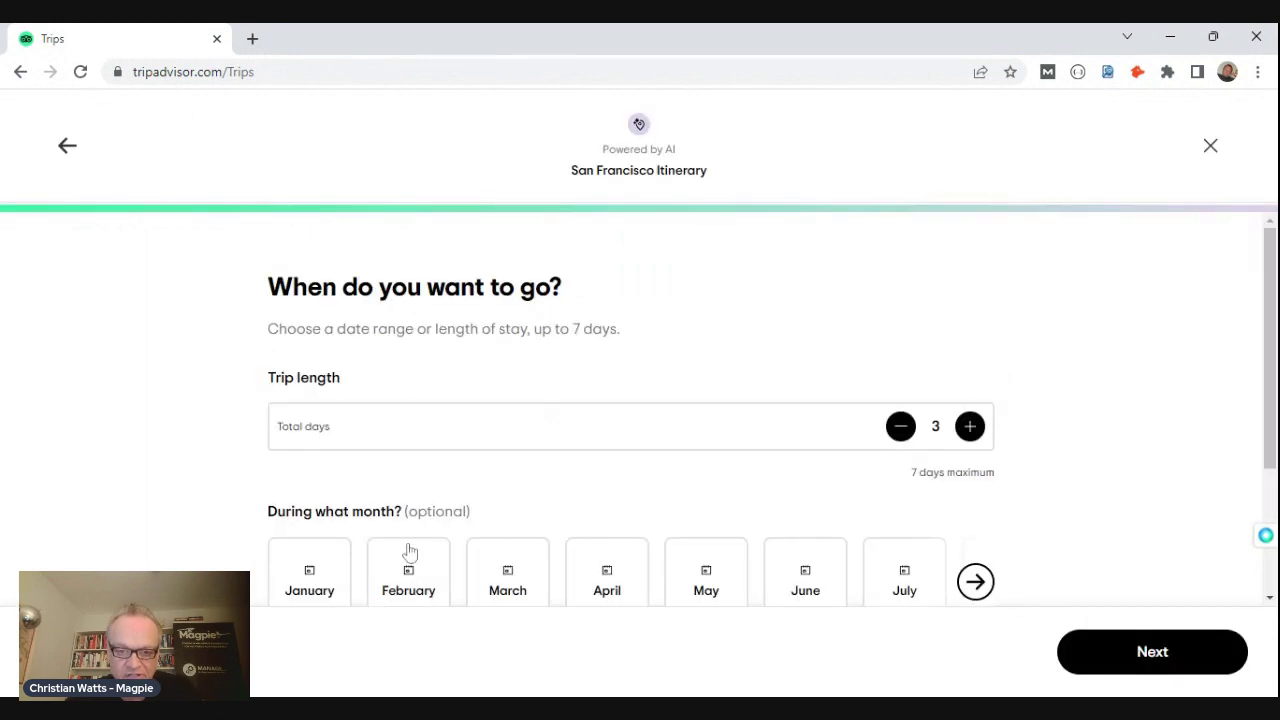
# Set the trip length to 4 days in July and continue to the travel companion question.
pyautogui.click(970, 428)
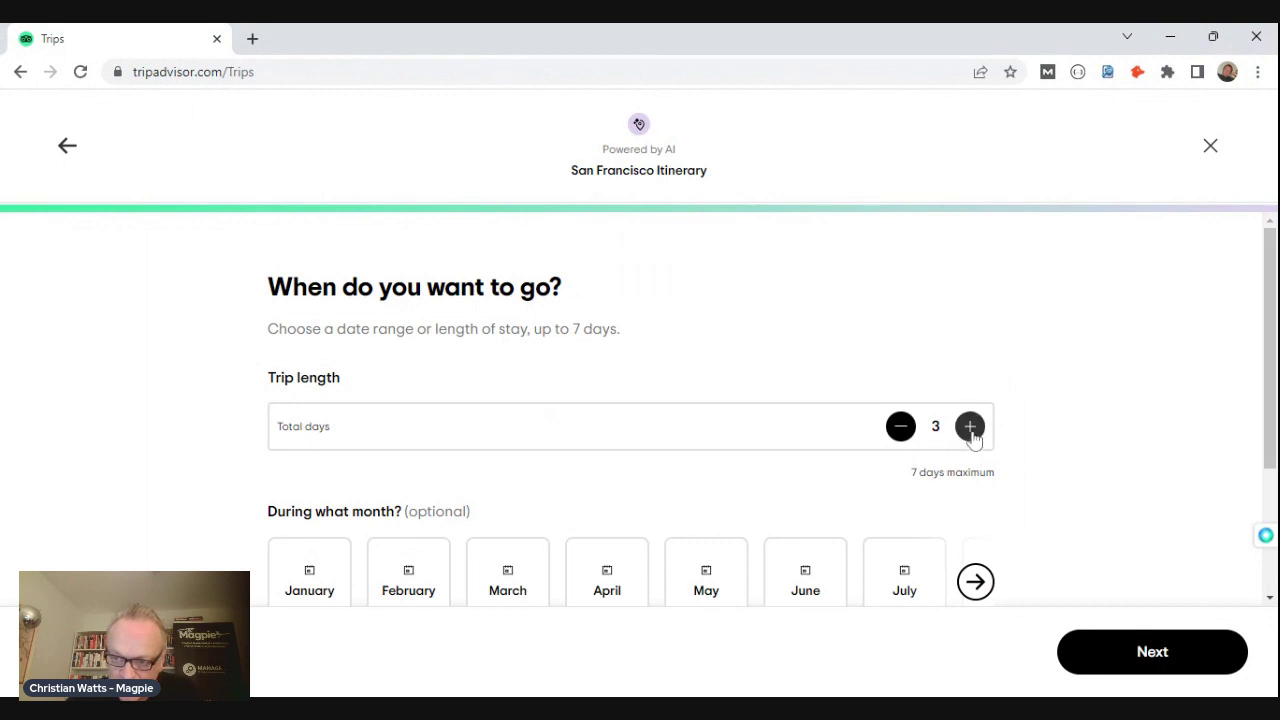
pyautogui.click(910, 590)
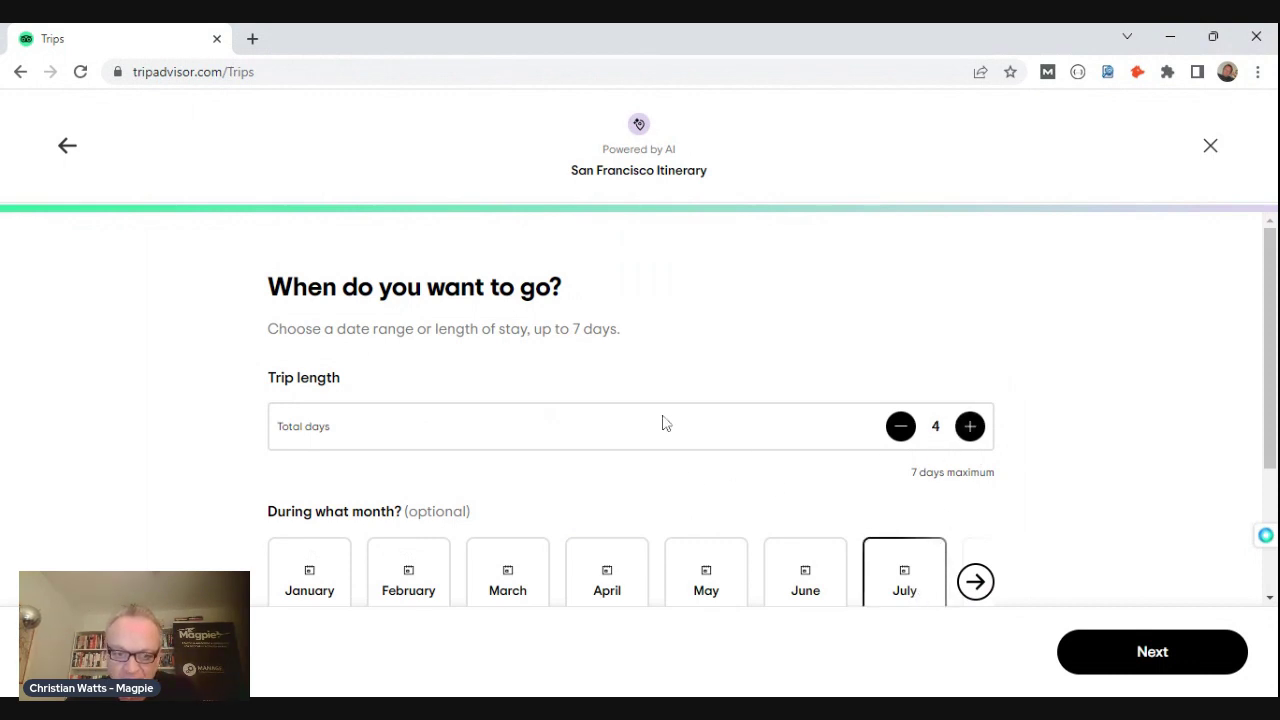
pyautogui.scroll(-1, 660, 423)
pyautogui.scroll(-1, 563, 571)
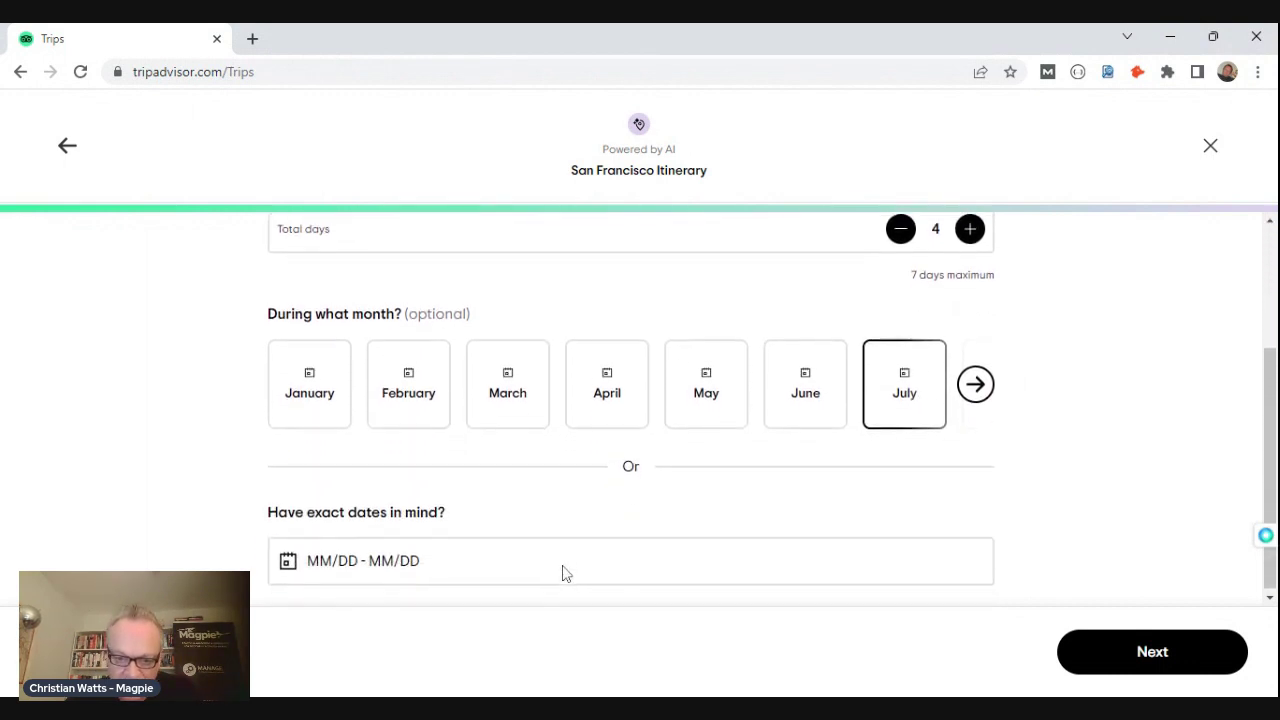
pyautogui.scroll(2, 420, 480)
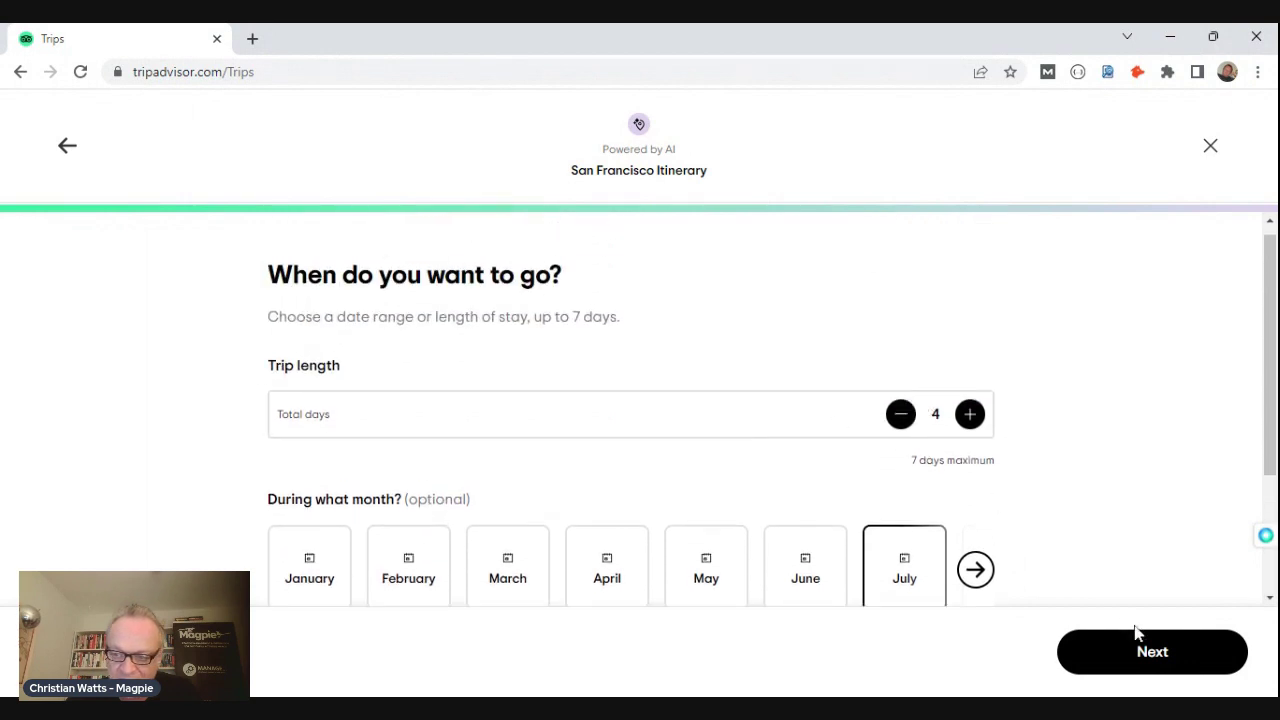
pyautogui.click(1163, 651)
# Choose Partner as the travel companion and Must-see Attractions as the interest, and submit the trip request.
pyautogui.click(537, 430)
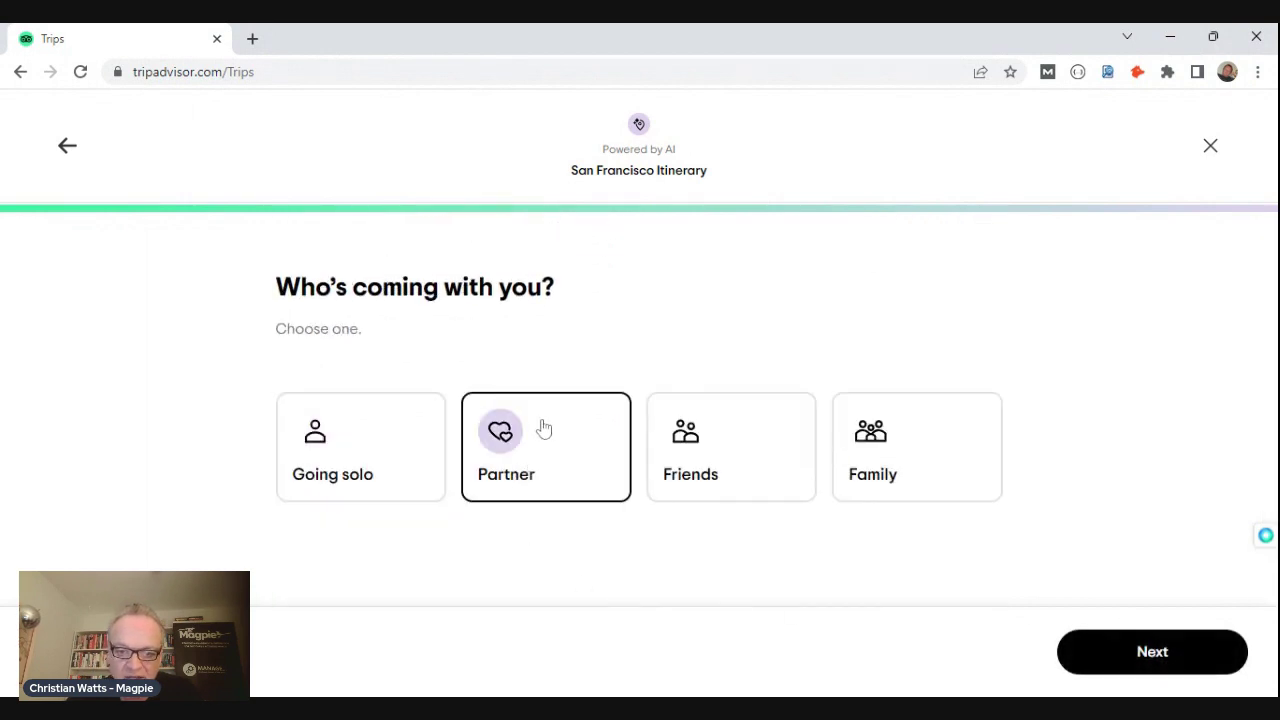
pyautogui.click(1166, 651)
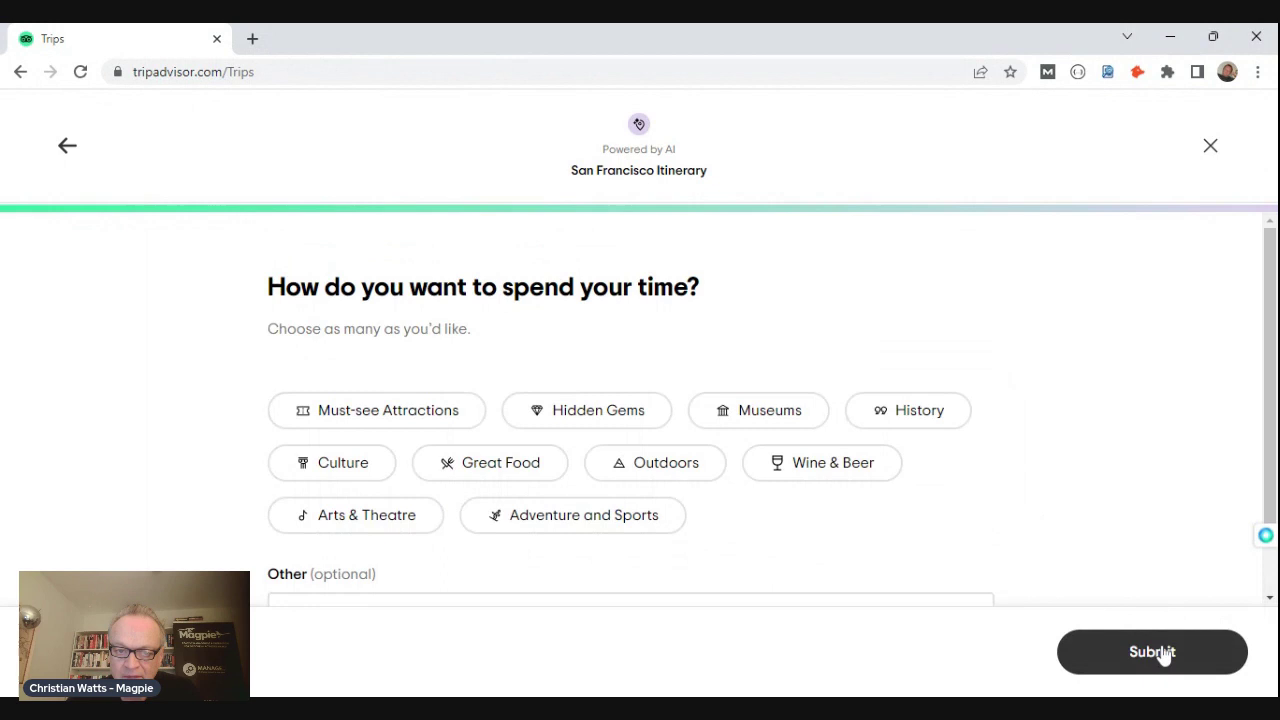
pyautogui.click(372, 414)
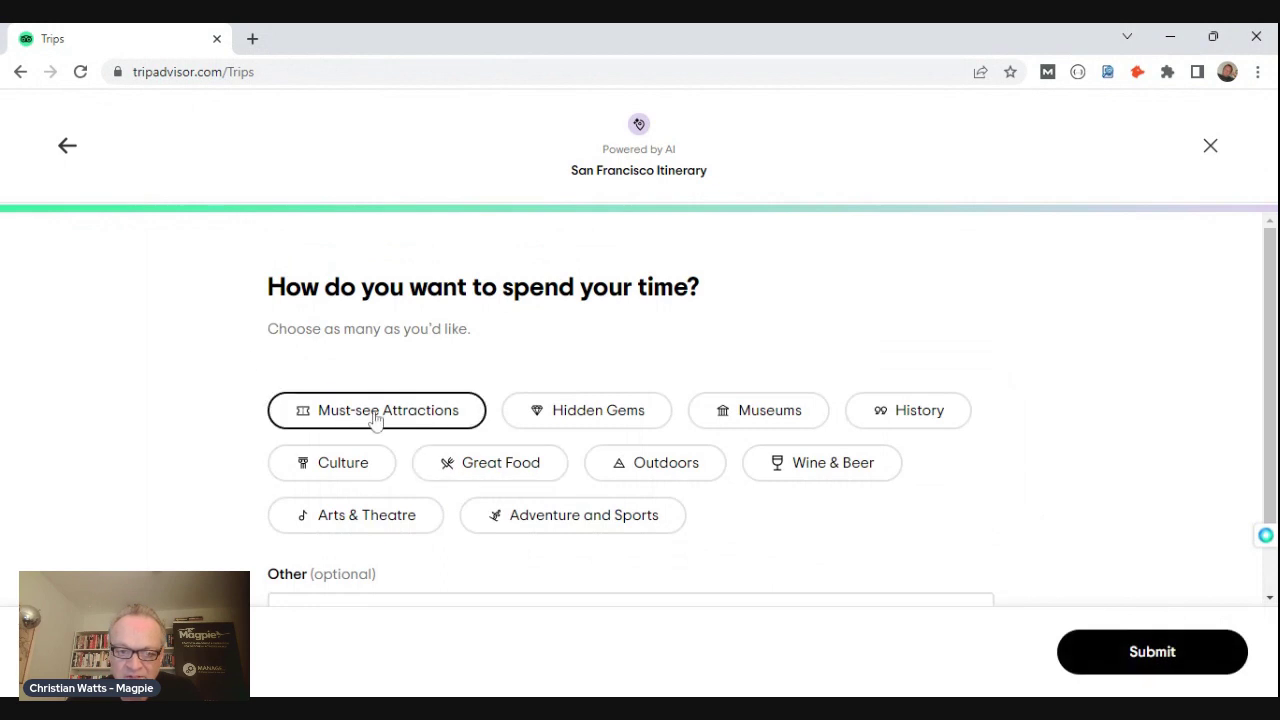
pyautogui.click(1152, 655)
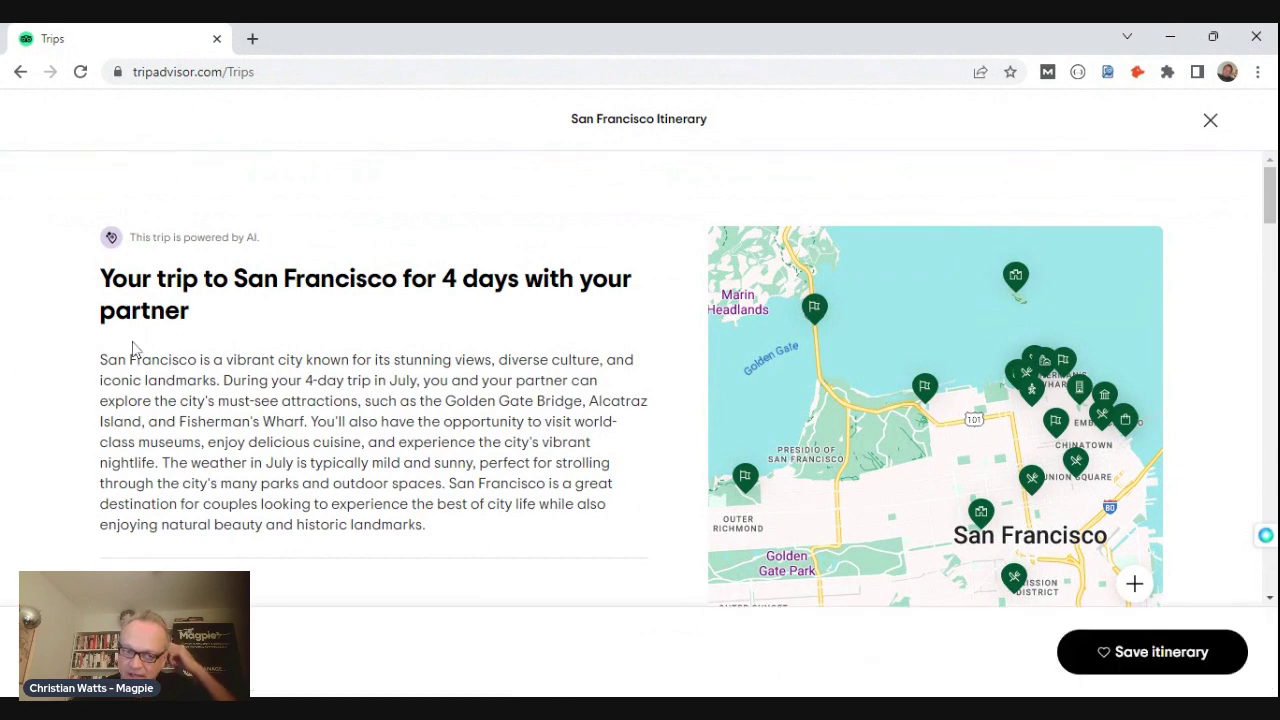
# Read the San Francisco itinerary's overview and Day 1 summary down to the Golden Gate Bridge stop.
pyautogui.scroll(-1, 401, 441)
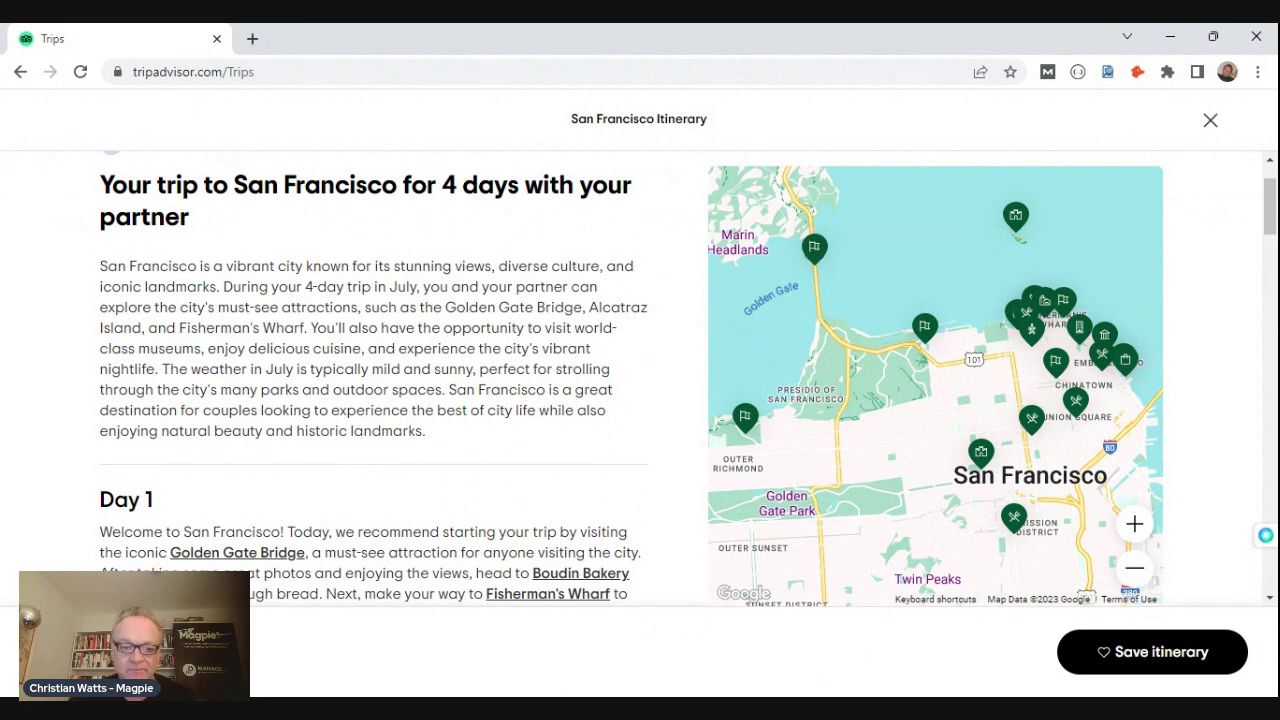
pyautogui.scroll(-2, 433, 347)
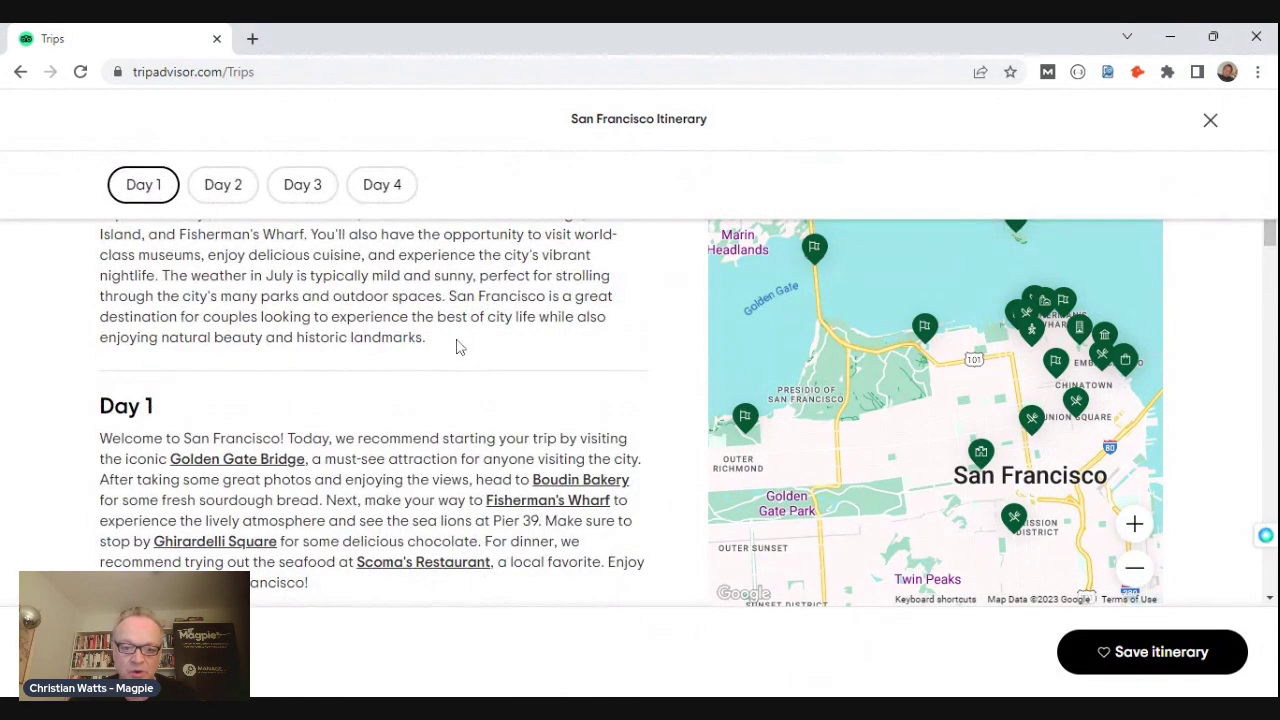
pyautogui.scroll(-2, 458, 346)
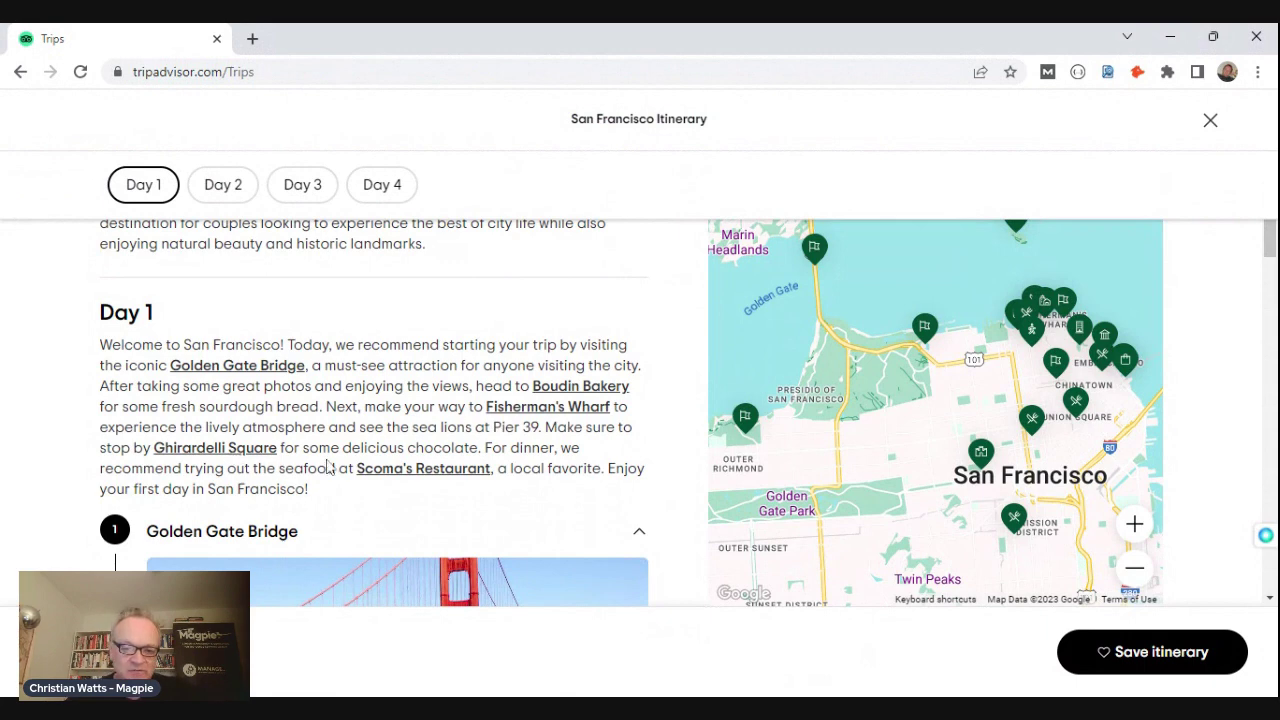
pyautogui.scroll(-1, 428, 477)
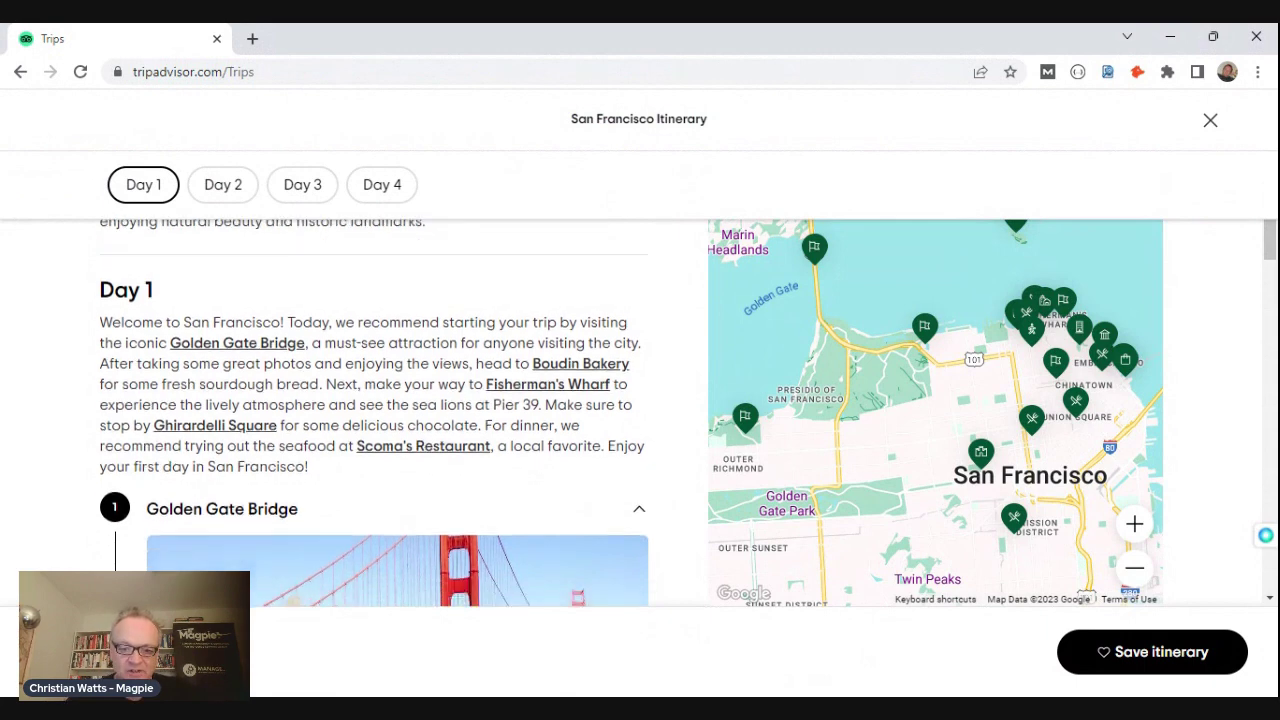
pyautogui.scroll(-2, 483, 455)
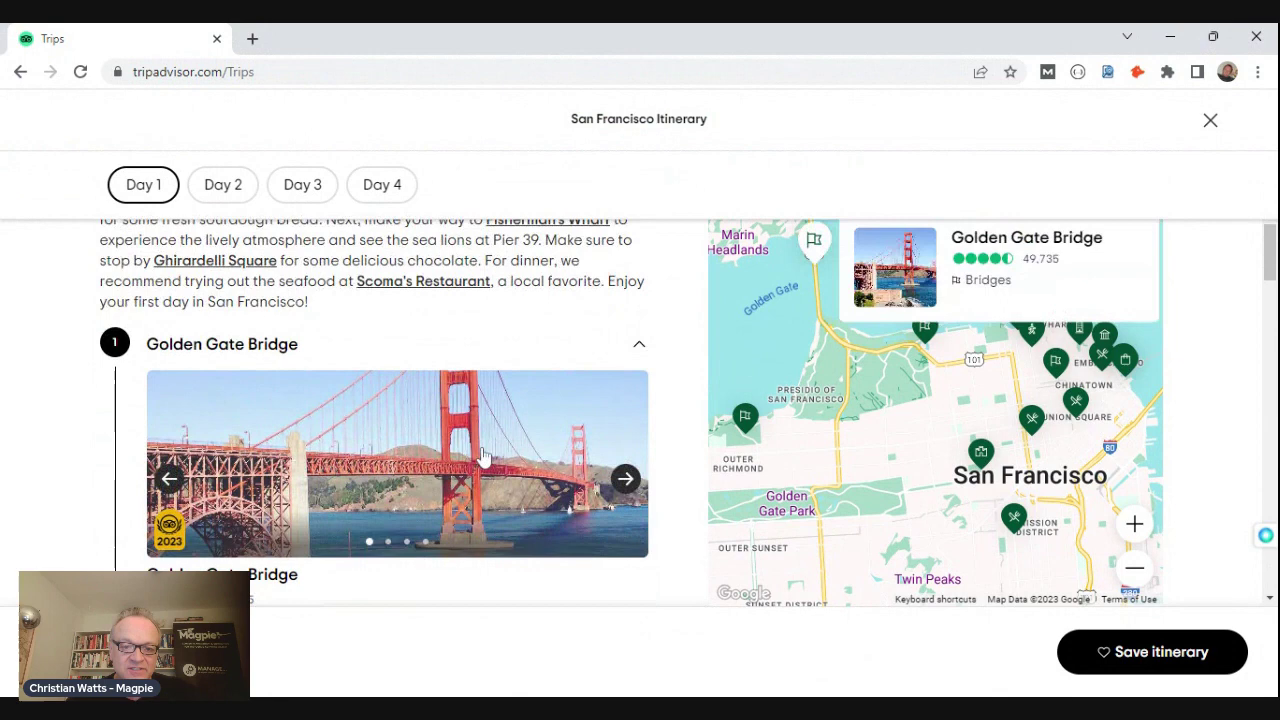
pyautogui.scroll(-1, 483, 455)
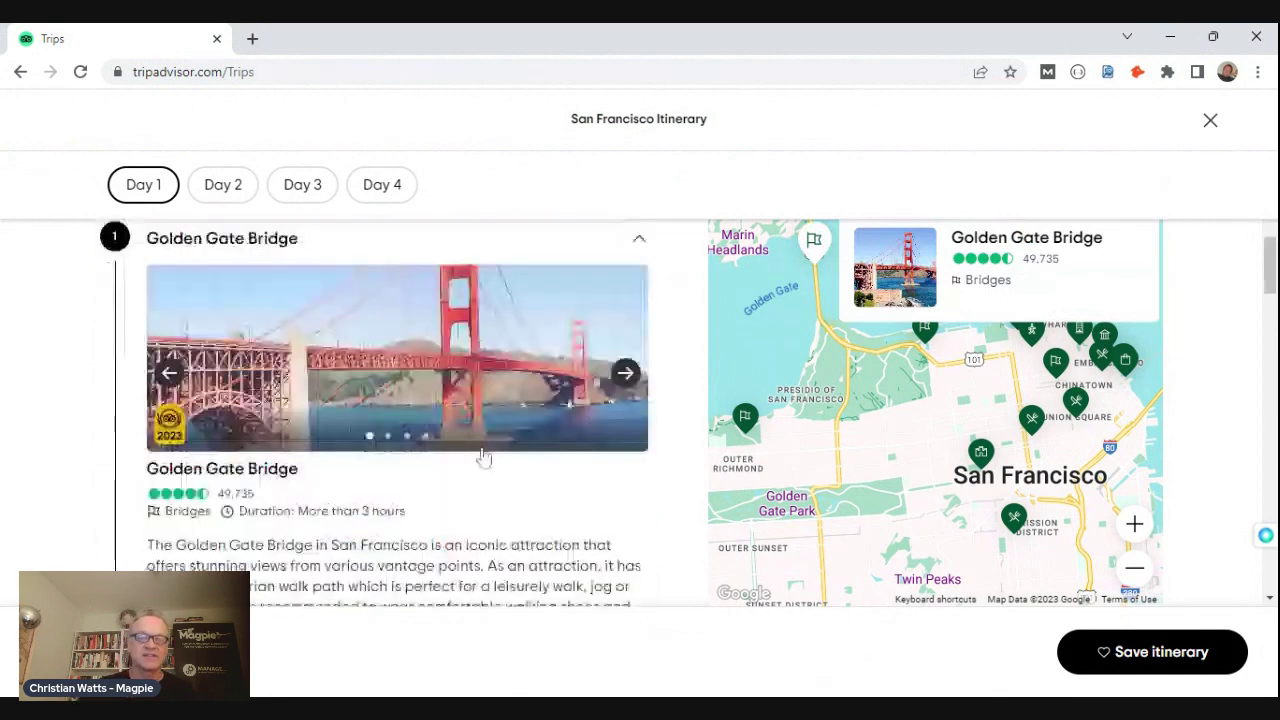
pyautogui.scroll(-1, 483, 456)
pyautogui.scroll(1, 497, 431)
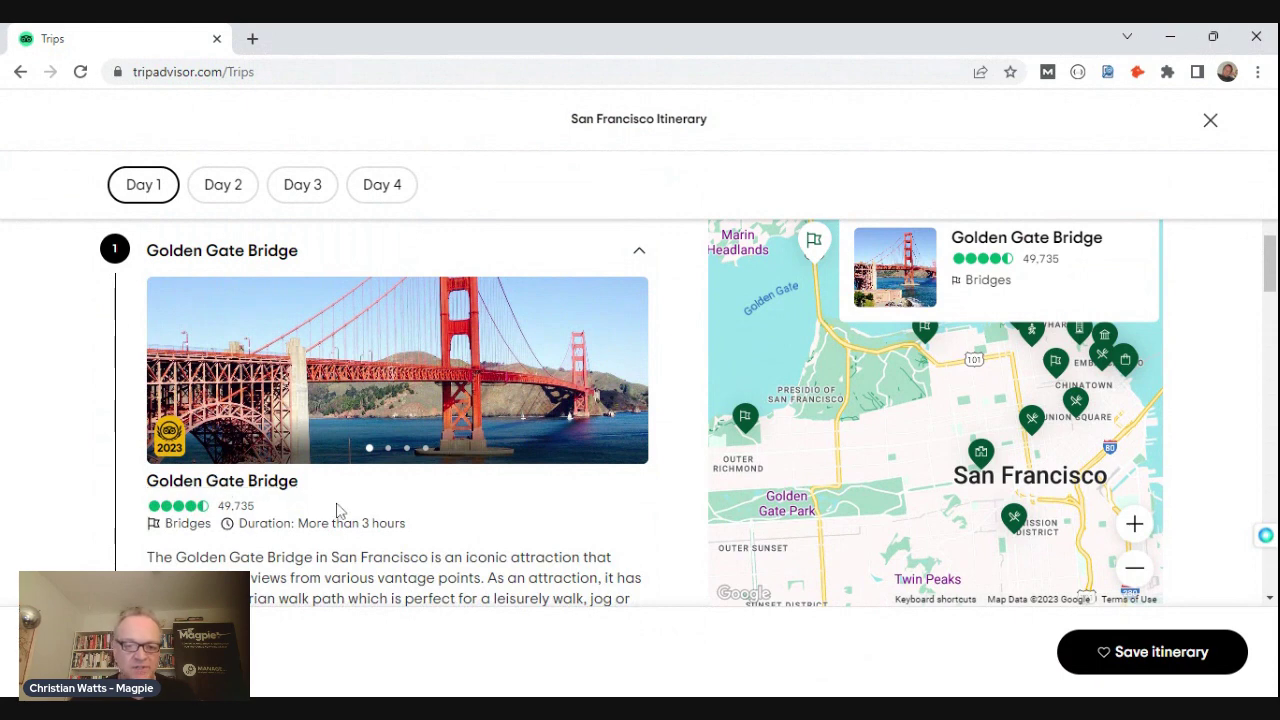
# Read the Golden Gate Bridge description in Day 1 and rate the recommendation as useful.
pyautogui.scroll(-1, 340, 512)
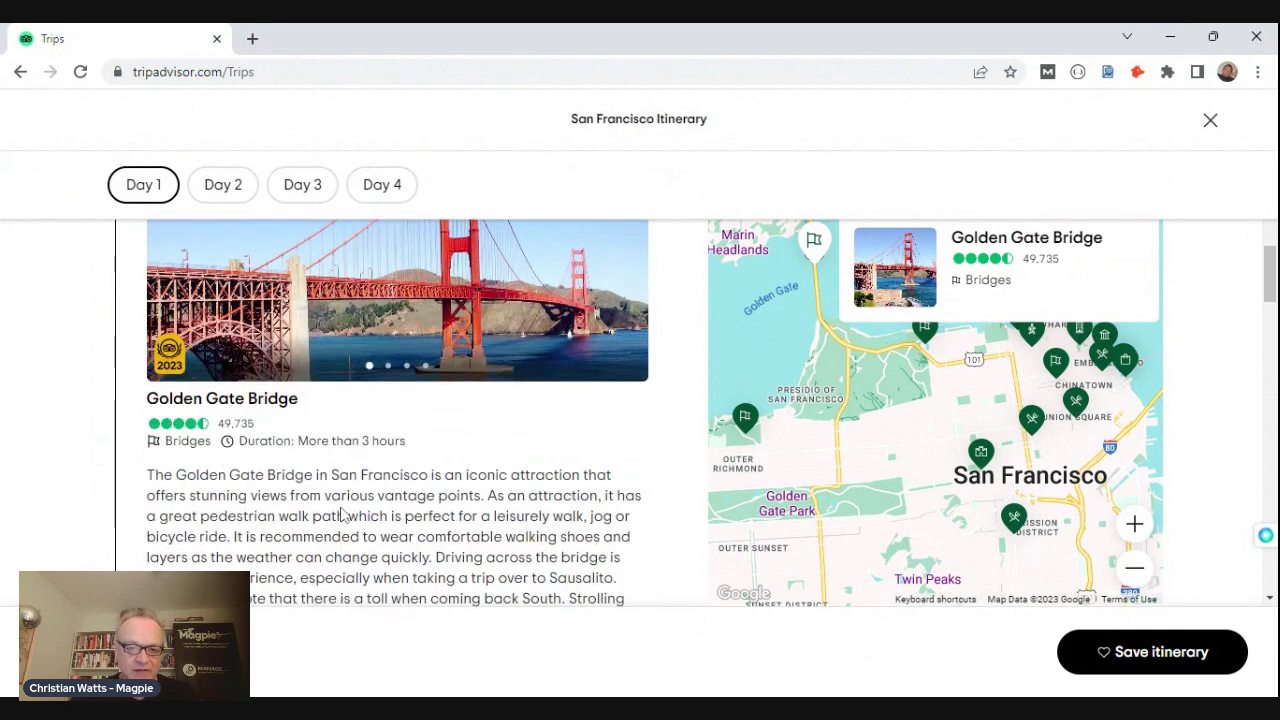
pyautogui.scroll(-1, 341, 513)
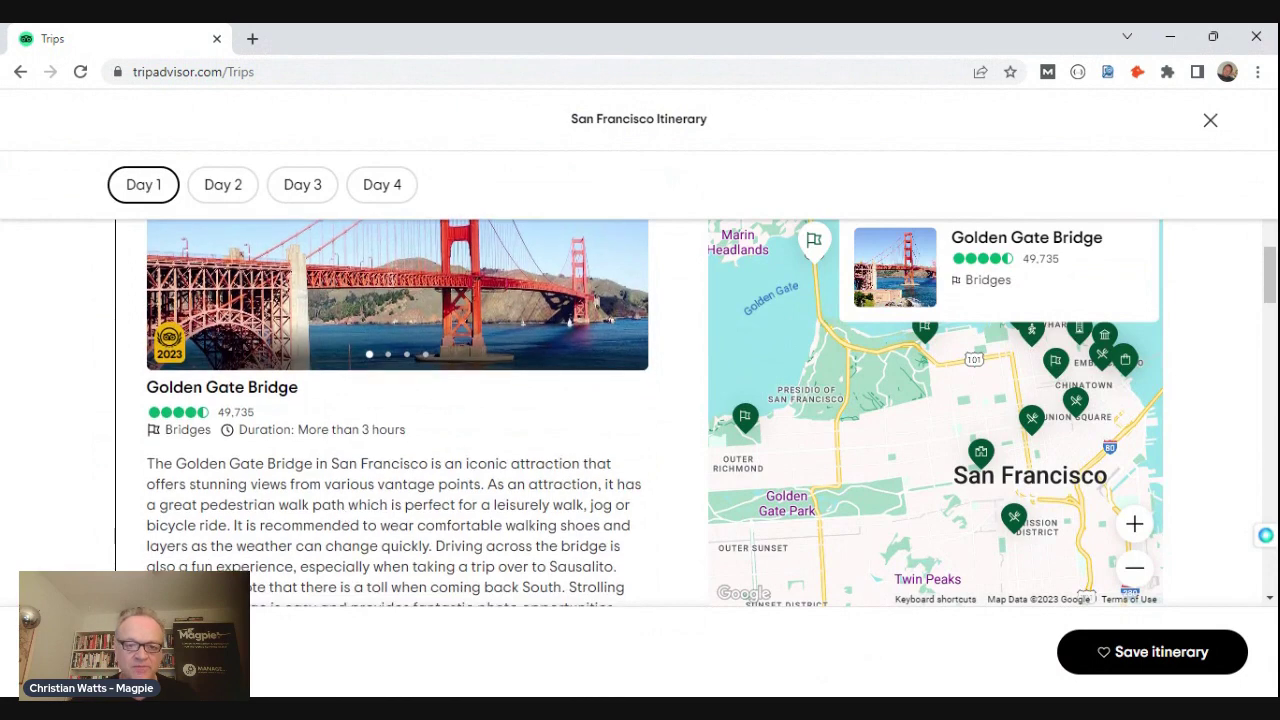
pyautogui.scroll(-1, 341, 513)
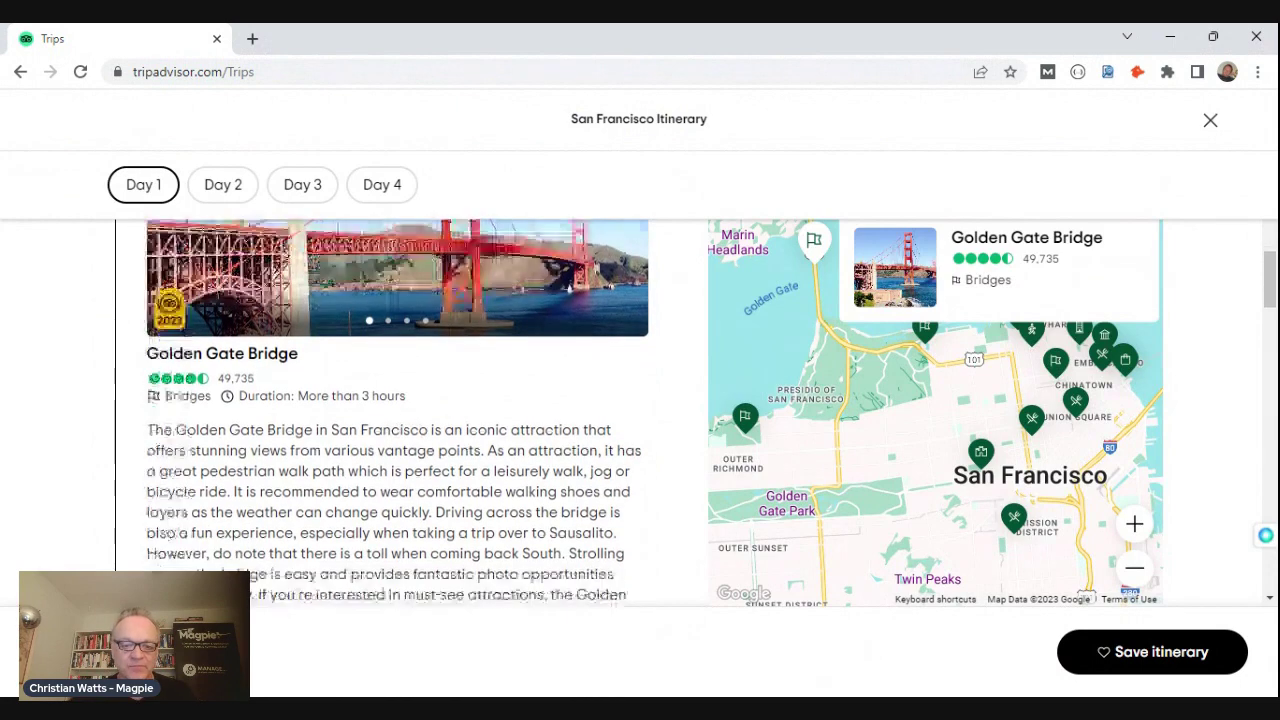
pyautogui.scroll(-1, 455, 450)
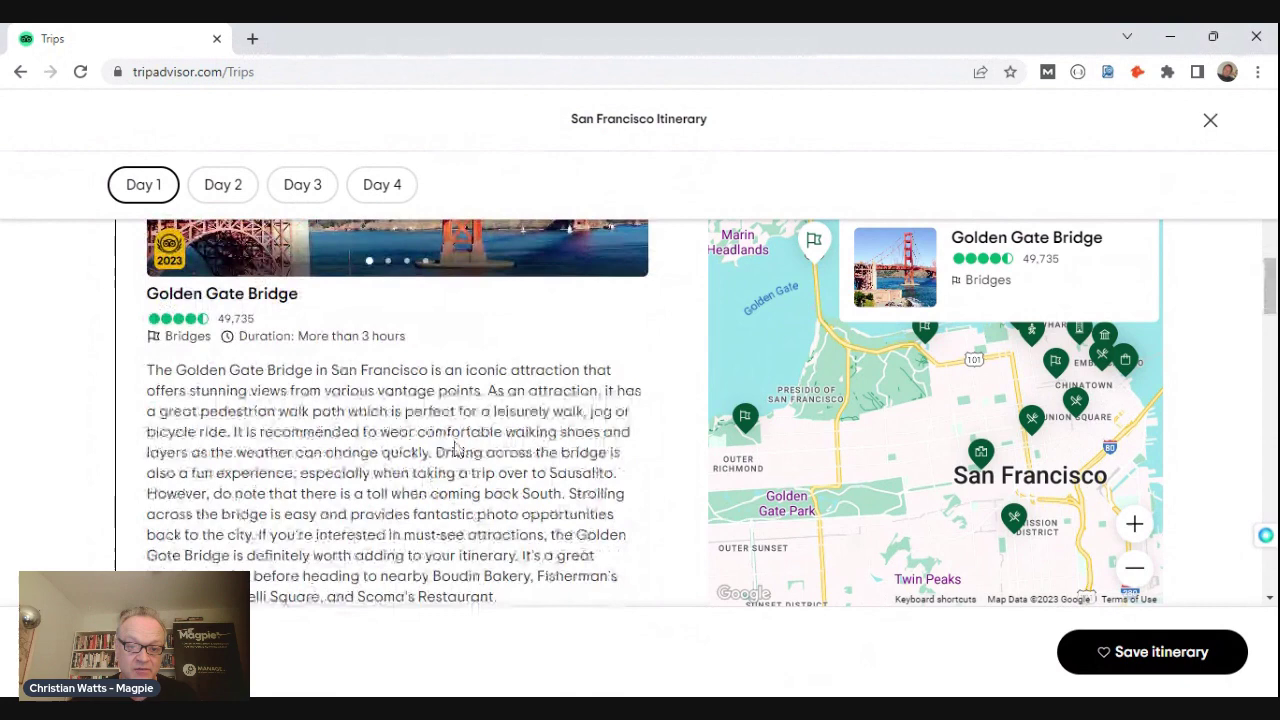
pyautogui.scroll(-3, 455, 450)
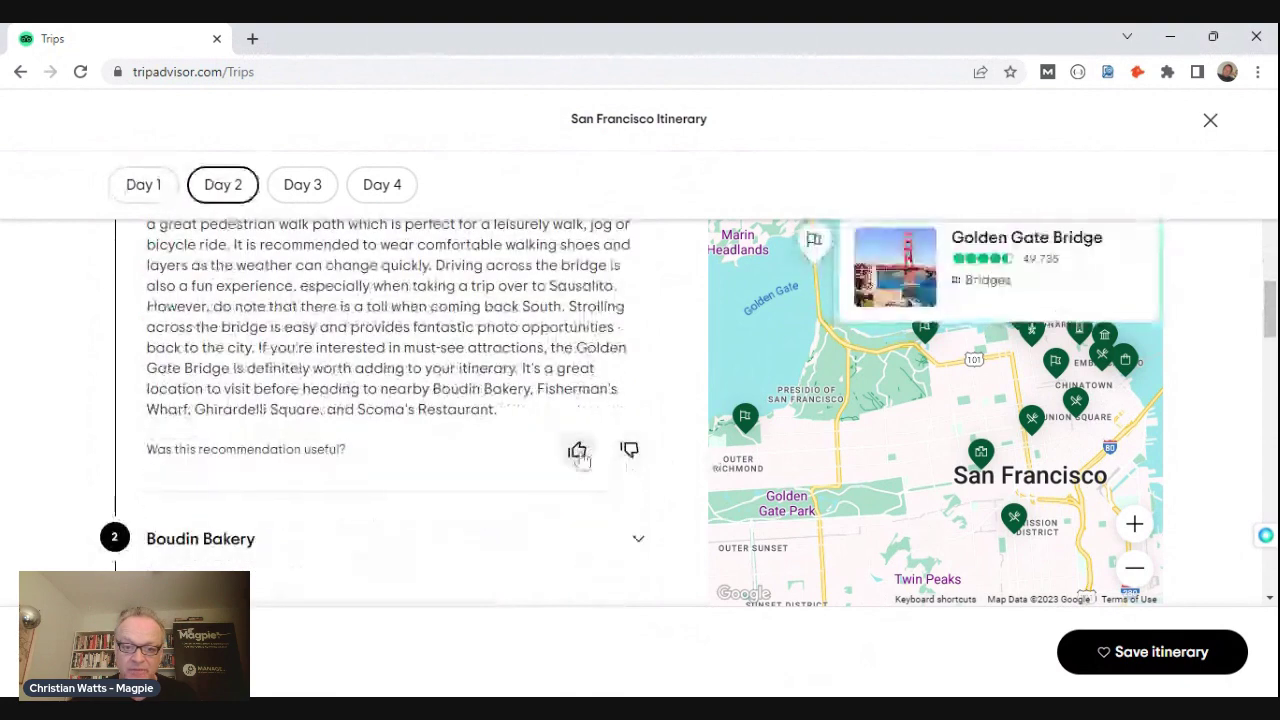
pyautogui.click(578, 452)
# Look through the remaining Day 1 stops and the Day 2 and Day 3 plans, down to the Day 4 summary.
pyautogui.scroll(-3, 463, 443)
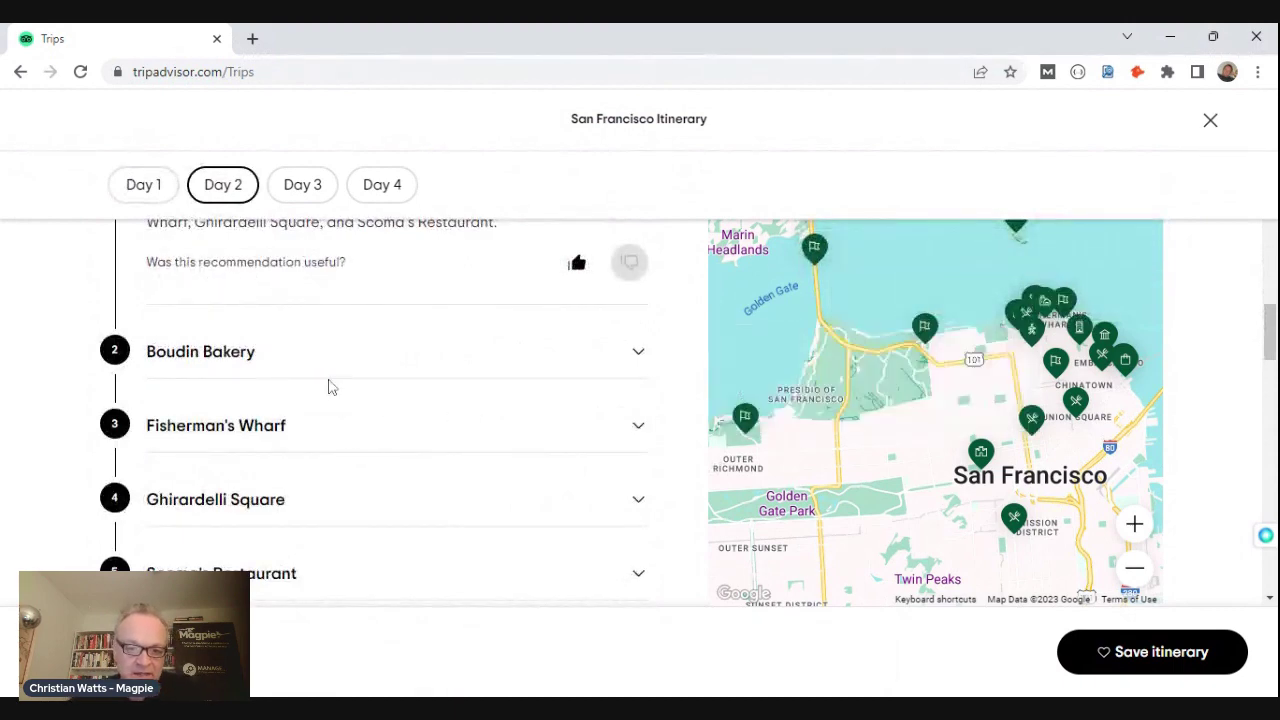
pyautogui.scroll(-3, 385, 432)
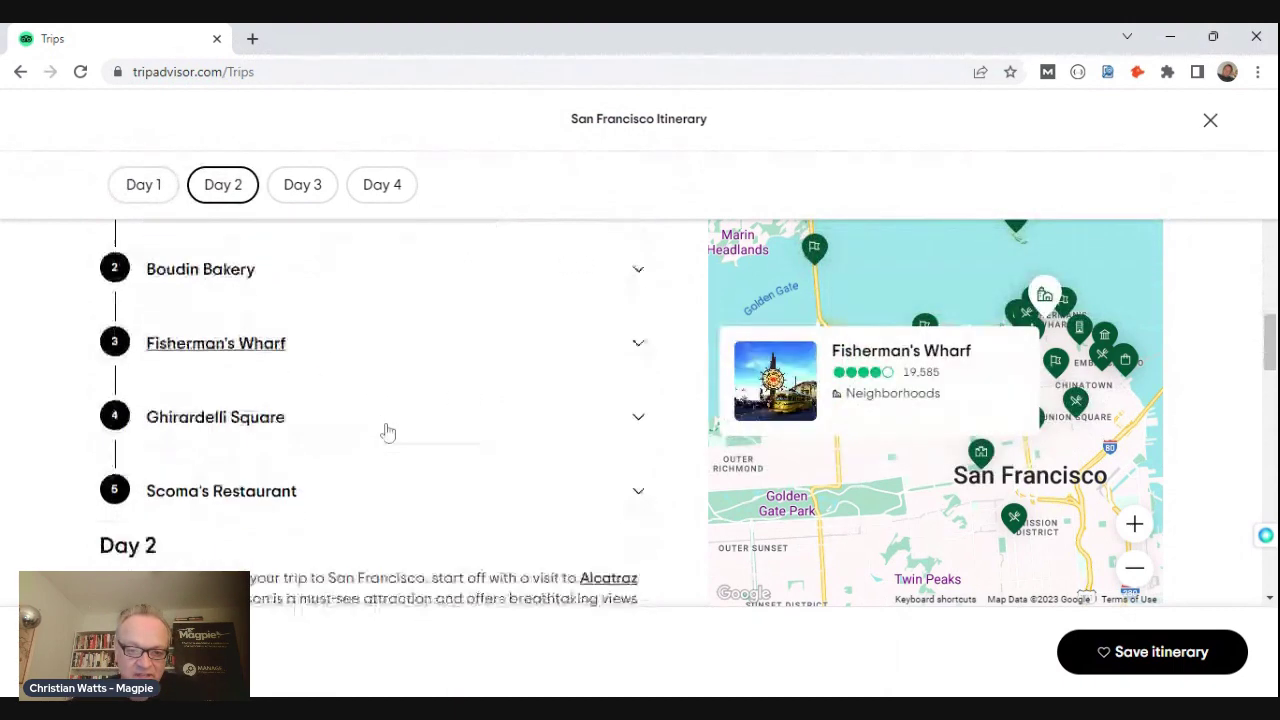
pyautogui.scroll(-1, 388, 432)
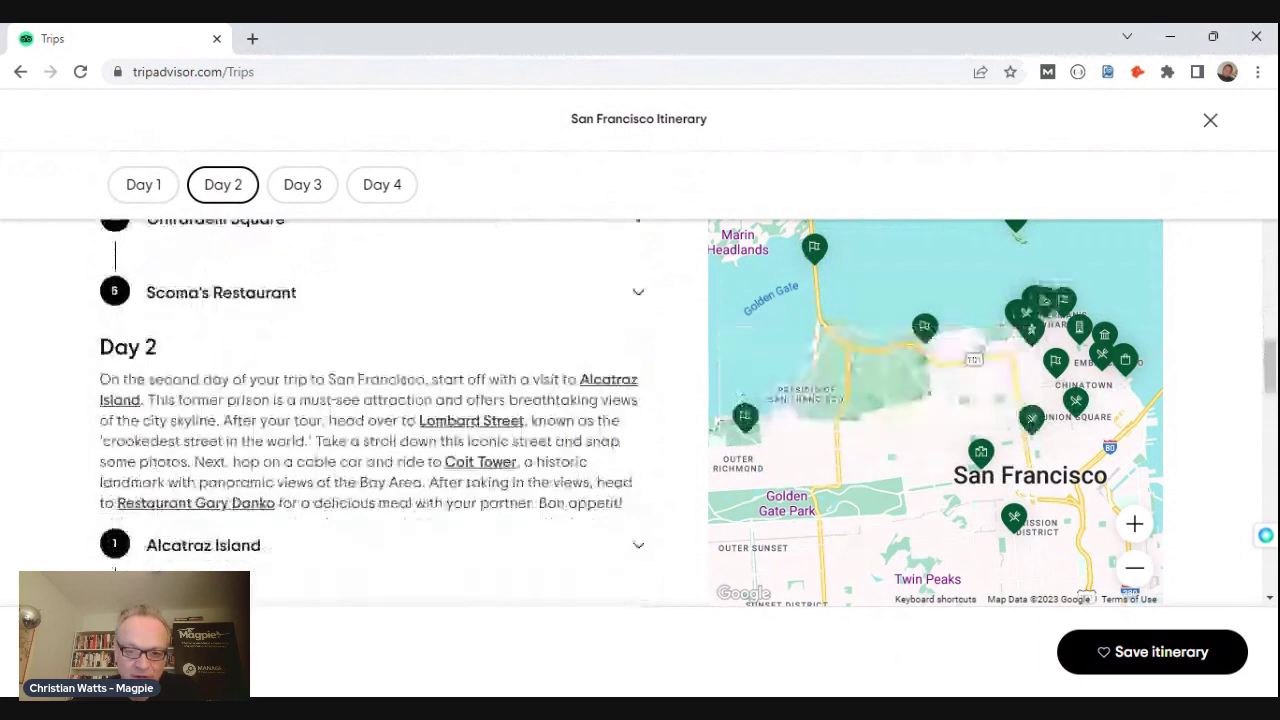
pyautogui.scroll(-1, 370, 410)
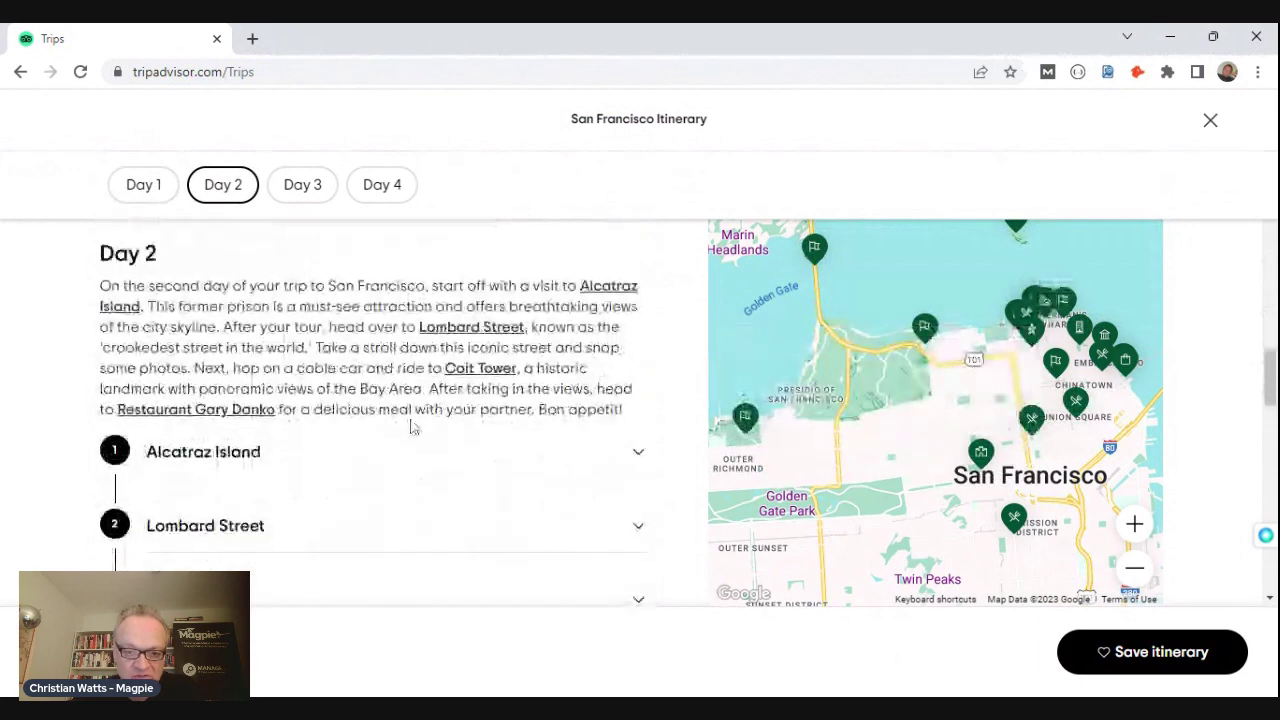
pyautogui.scroll(-2, 410, 428)
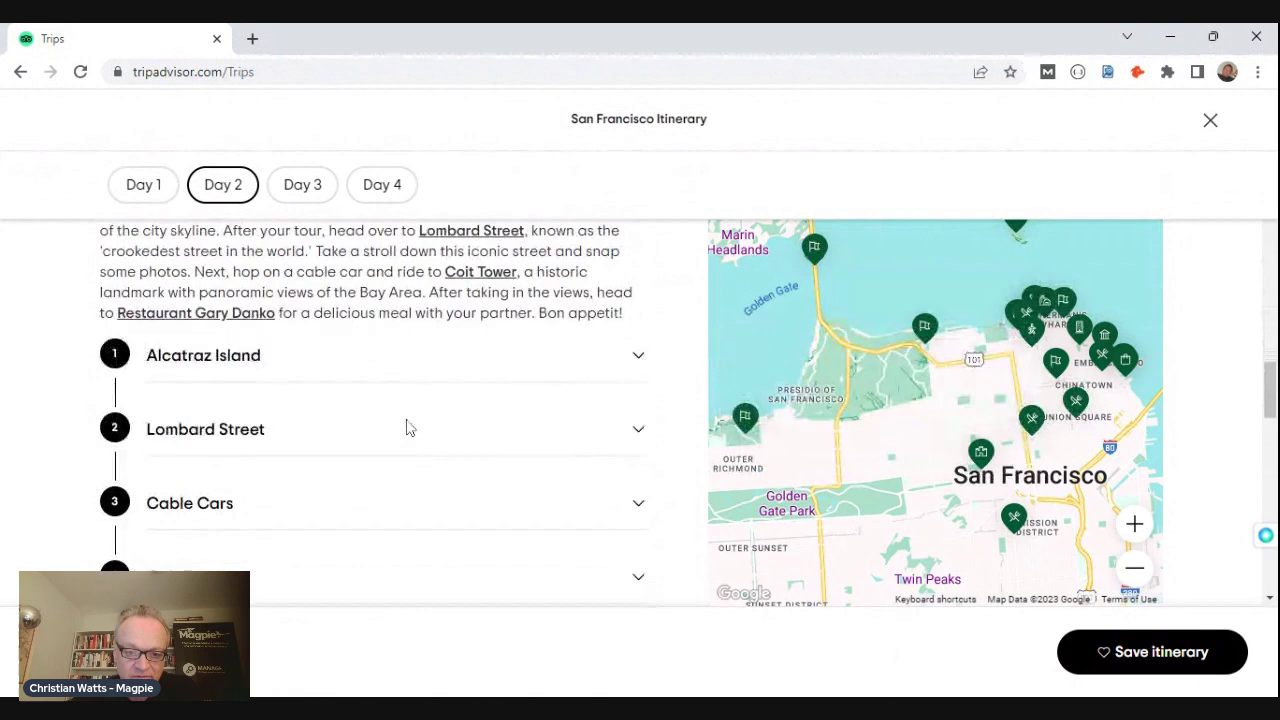
pyautogui.scroll(-2, 405, 428)
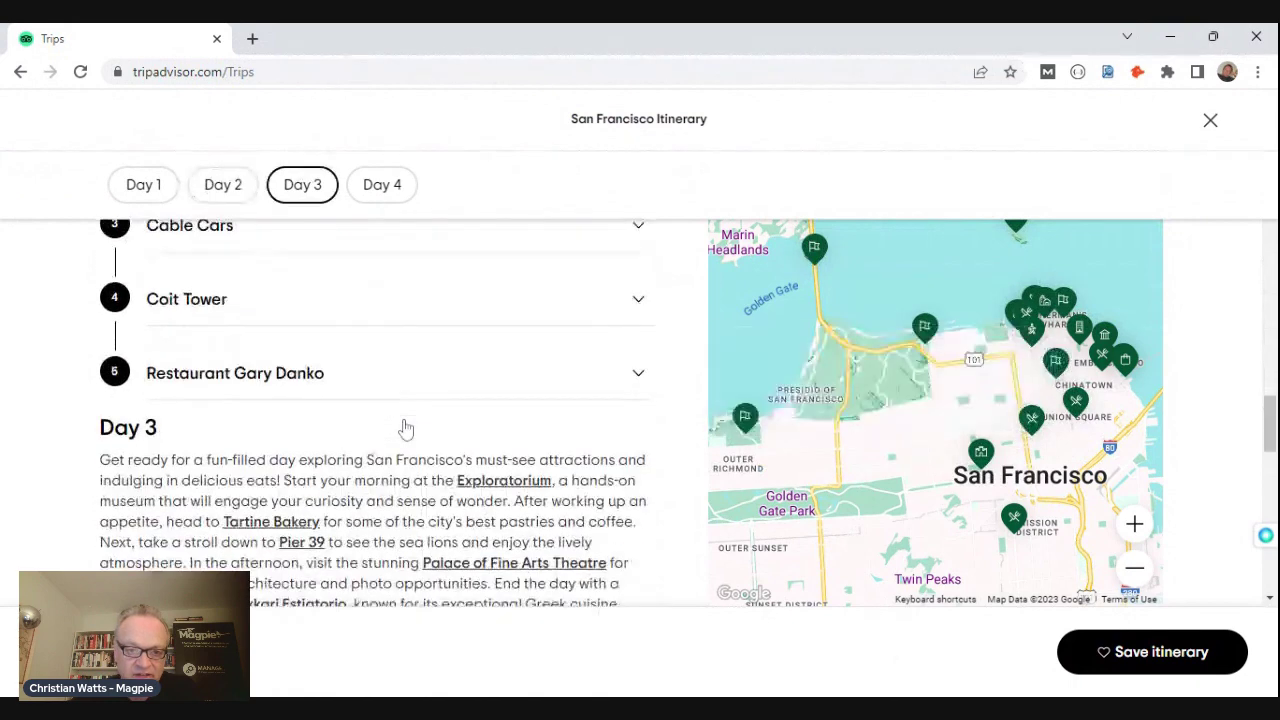
pyautogui.scroll(2, 405, 428)
pyautogui.moveTo(406, 428)
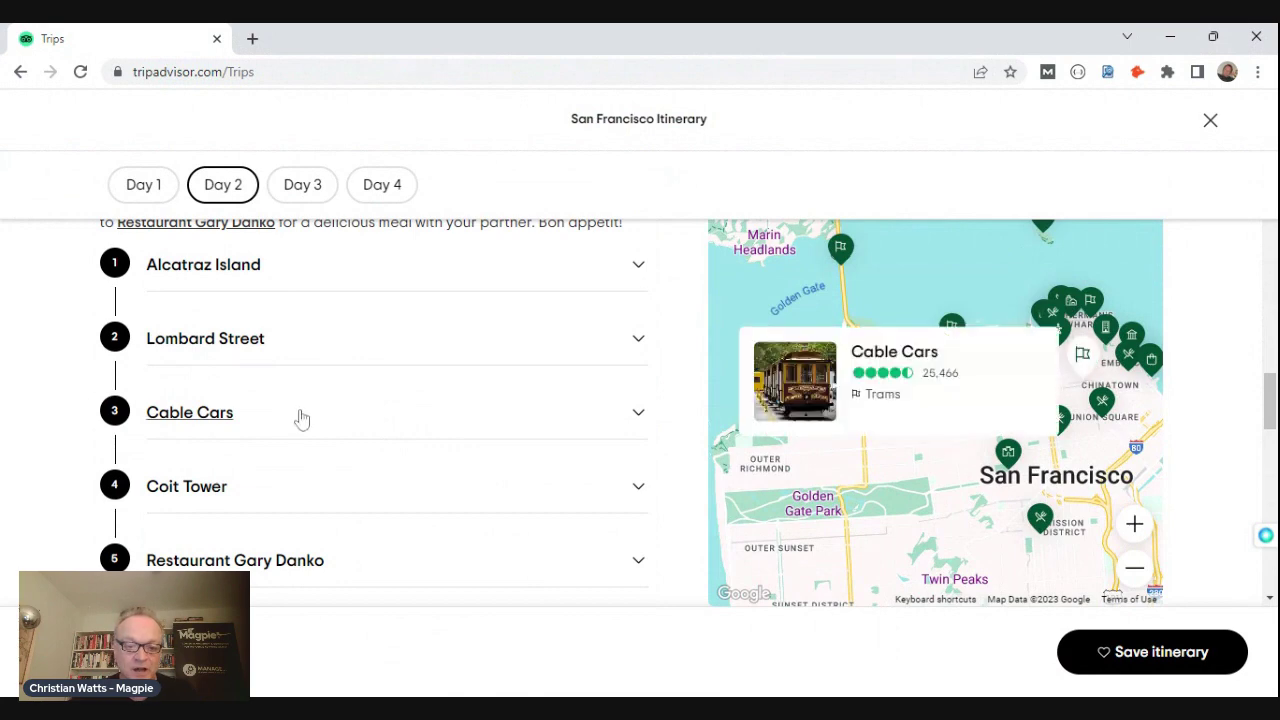
pyautogui.scroll(-5, 302, 418)
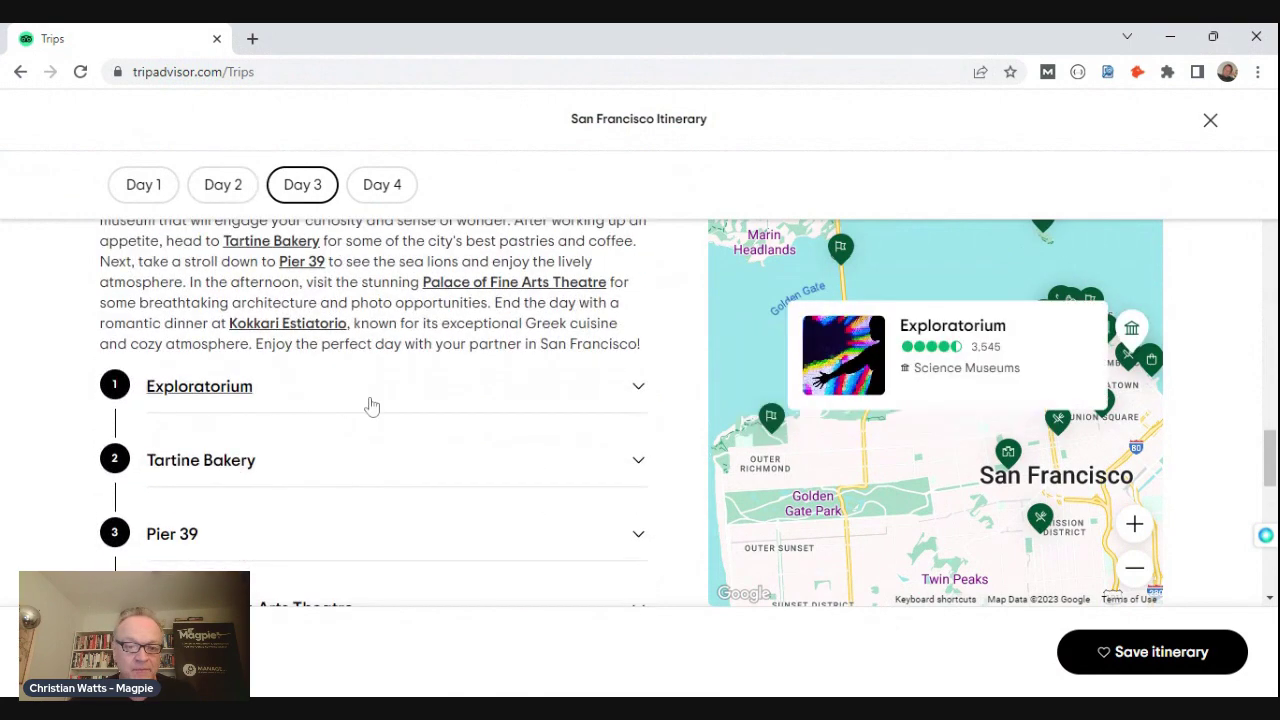
pyautogui.scroll(-2, 370, 405)
pyautogui.scroll(1, 370, 404)
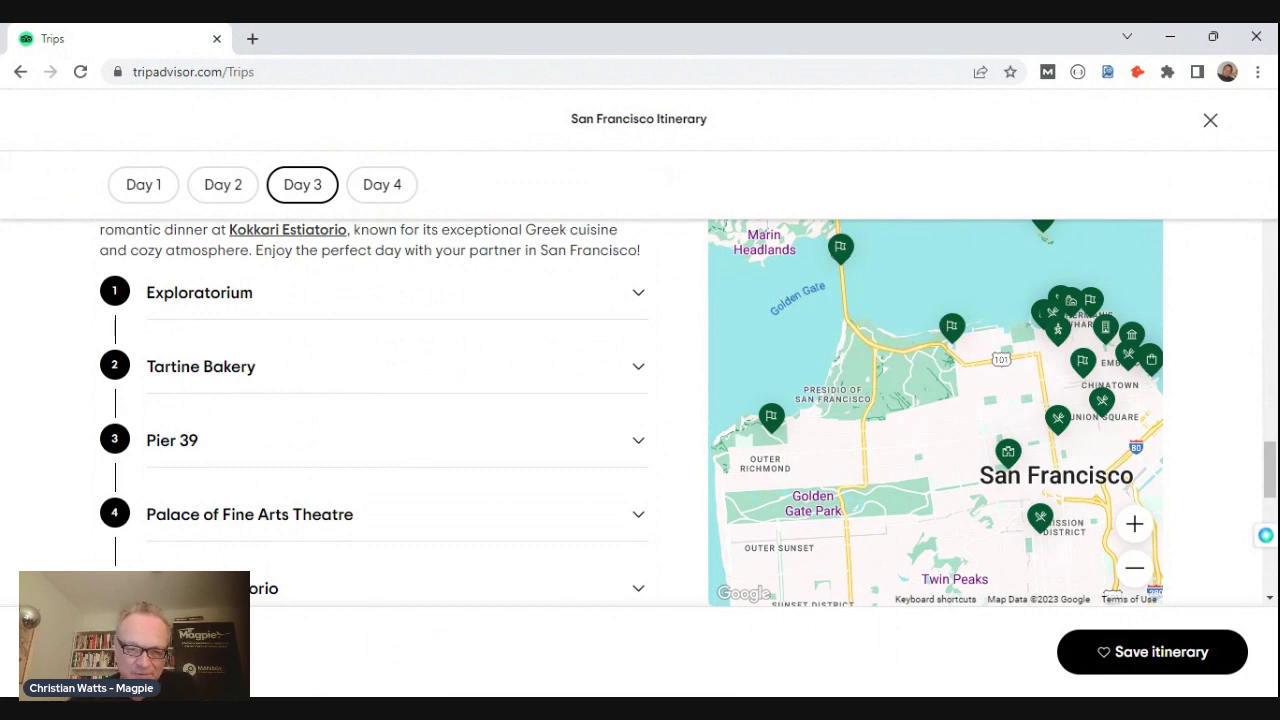
pyautogui.scroll(-4, 44, 369)
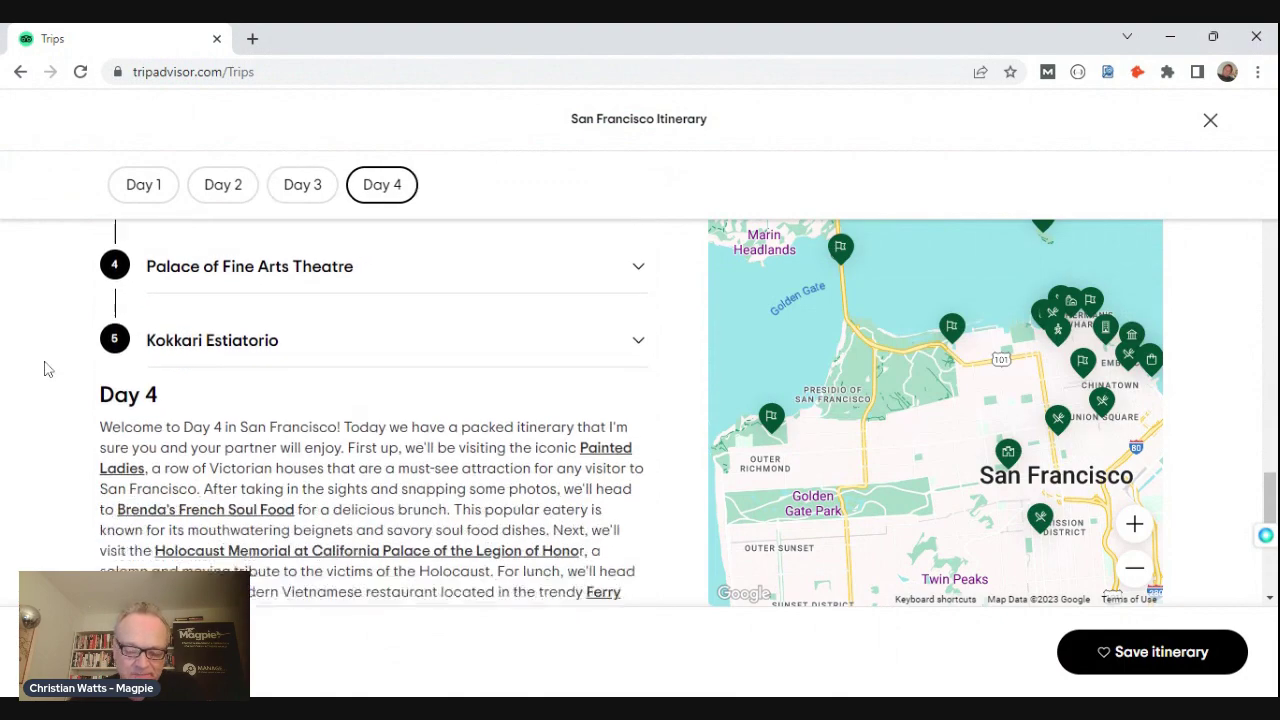
# Look through the Day 4 summary and stops, down to Ferry Building Marketplace, and return to the itinerary's overview.
pyautogui.scroll(-2, 46, 369)
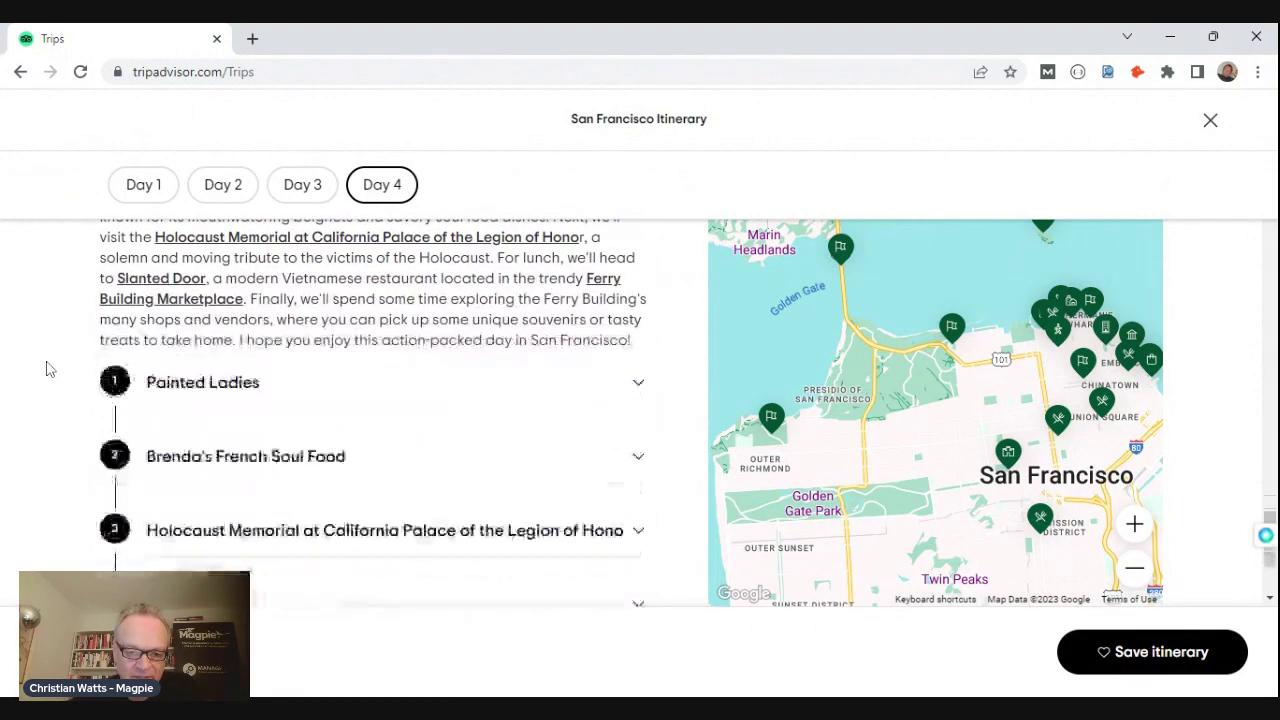
pyautogui.scroll(-1, 48, 368)
pyautogui.scroll(-1, 52, 368)
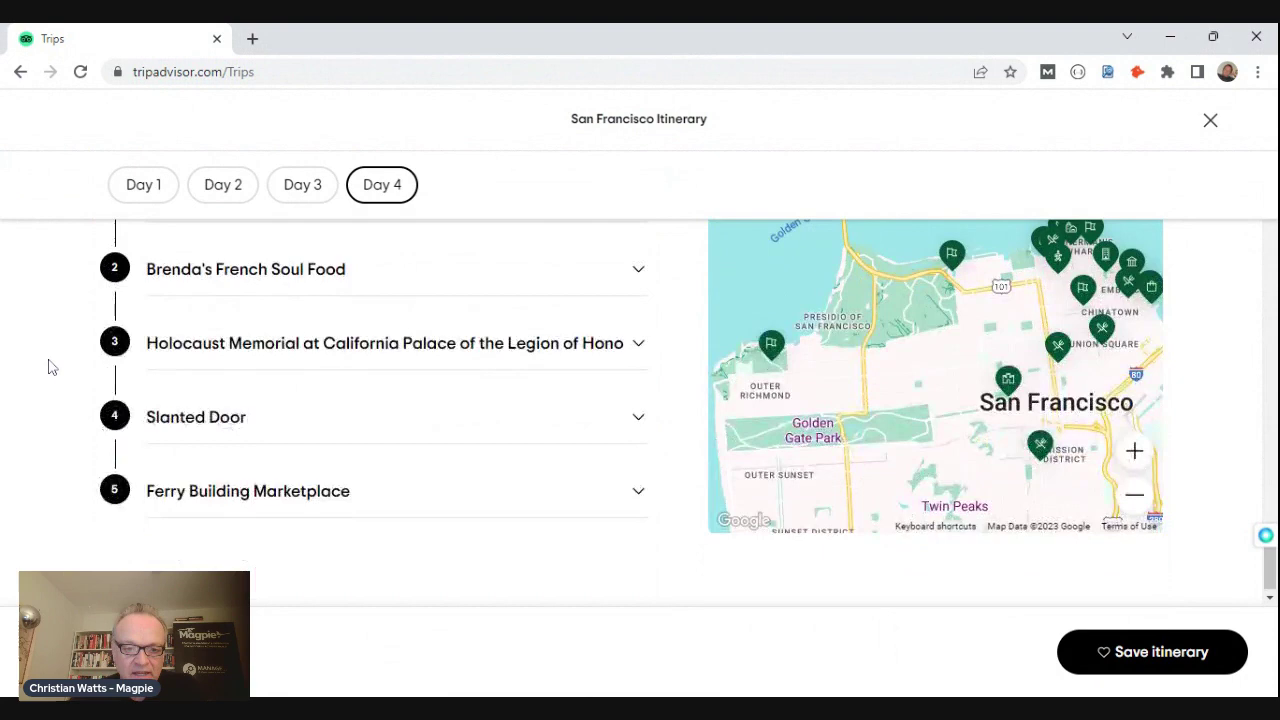
pyautogui.scroll(1, 52, 368)
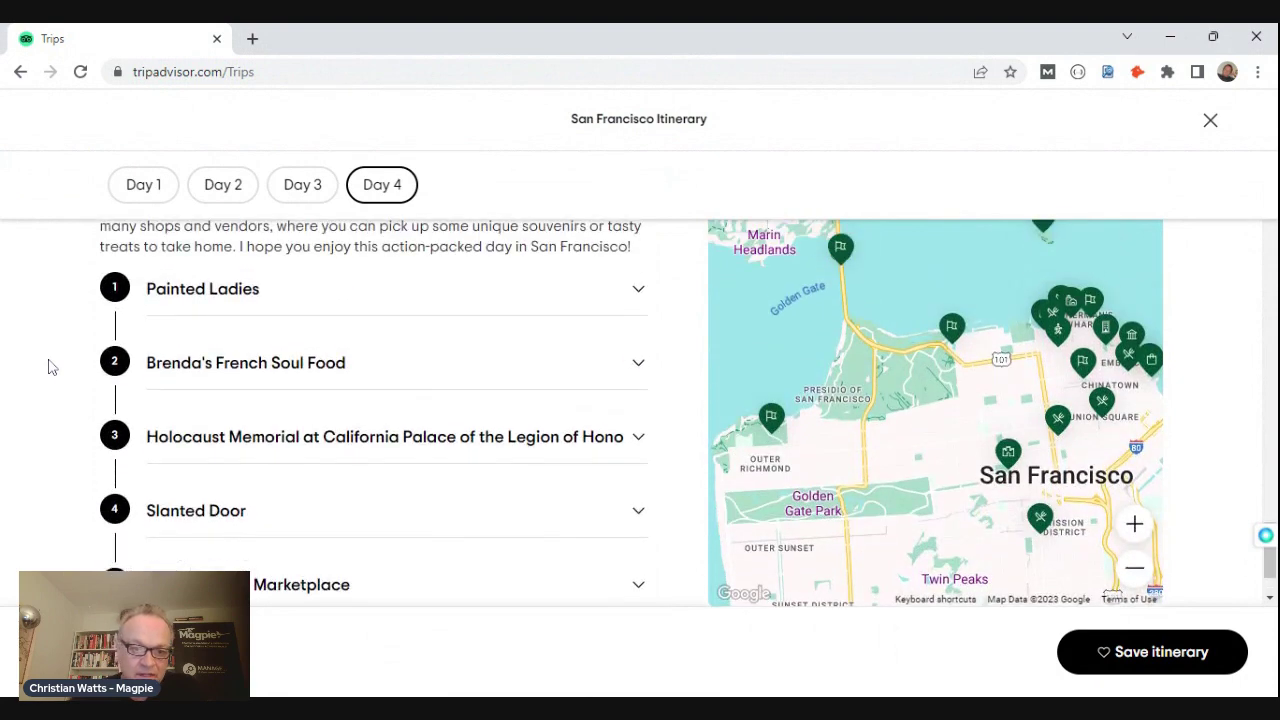
pyautogui.scroll(1, 255, 382)
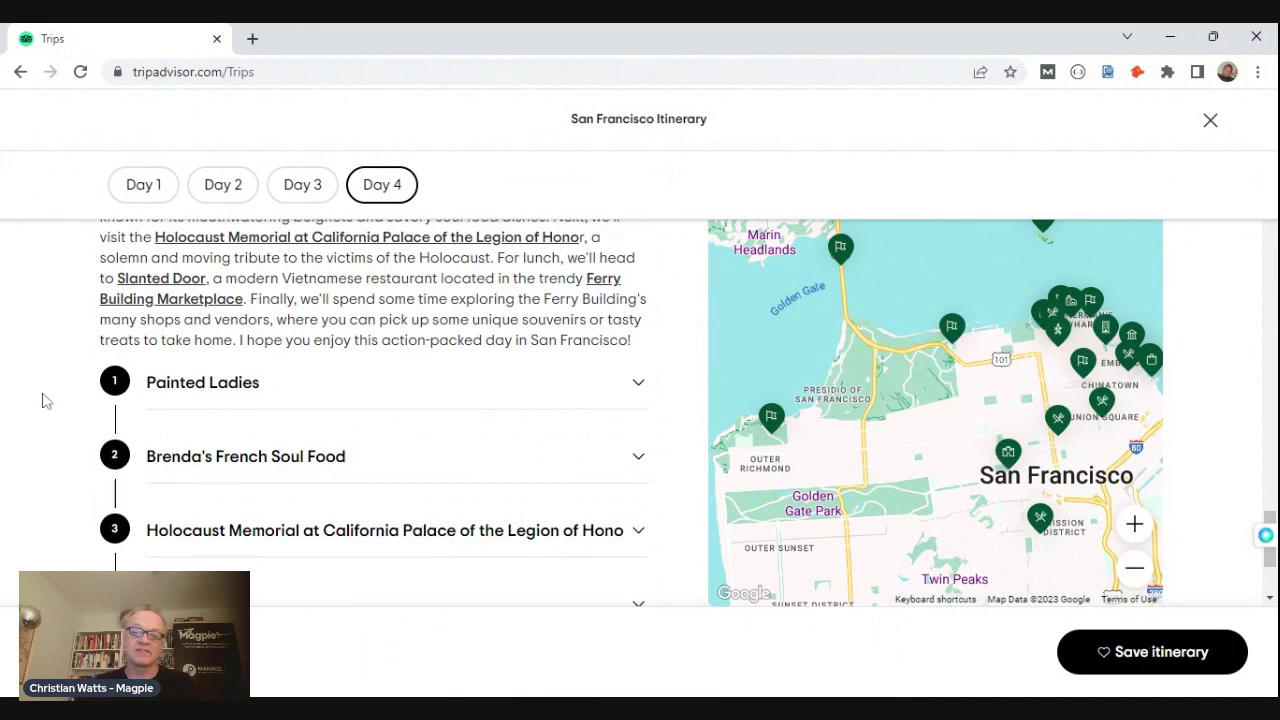
pyautogui.scroll(20, 311, 417)
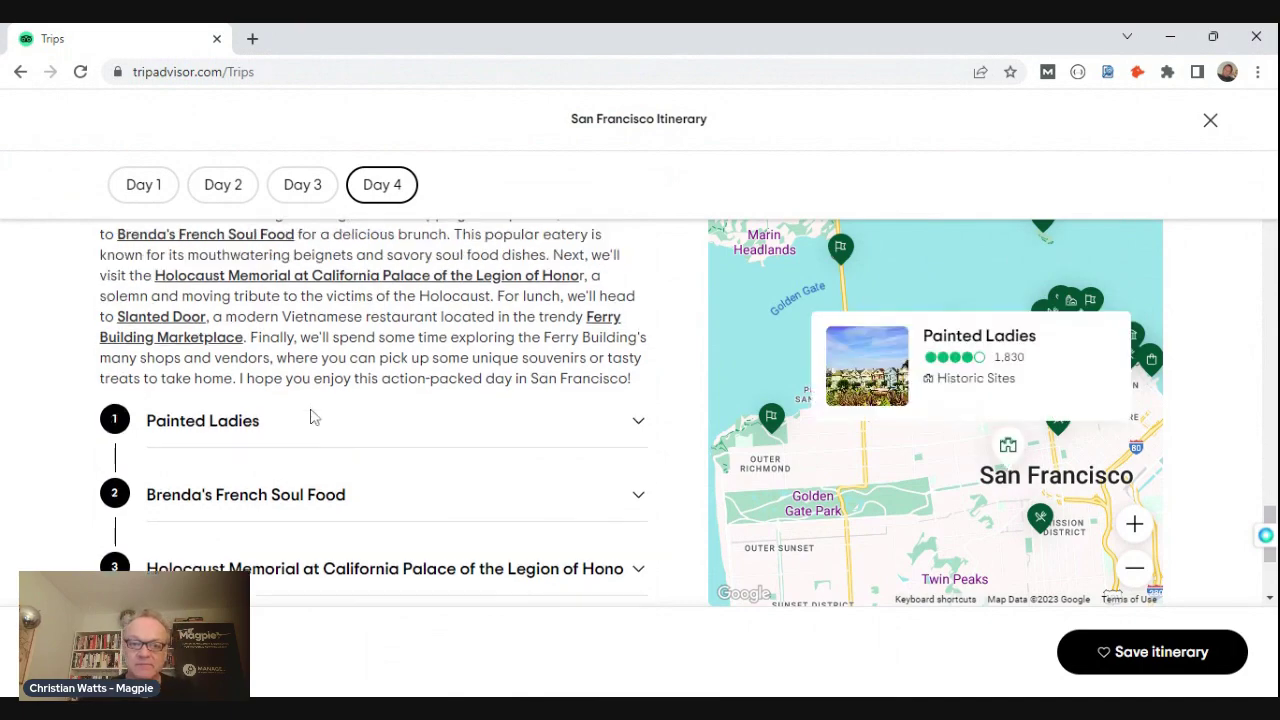
pyautogui.scroll(5, 372, 372)
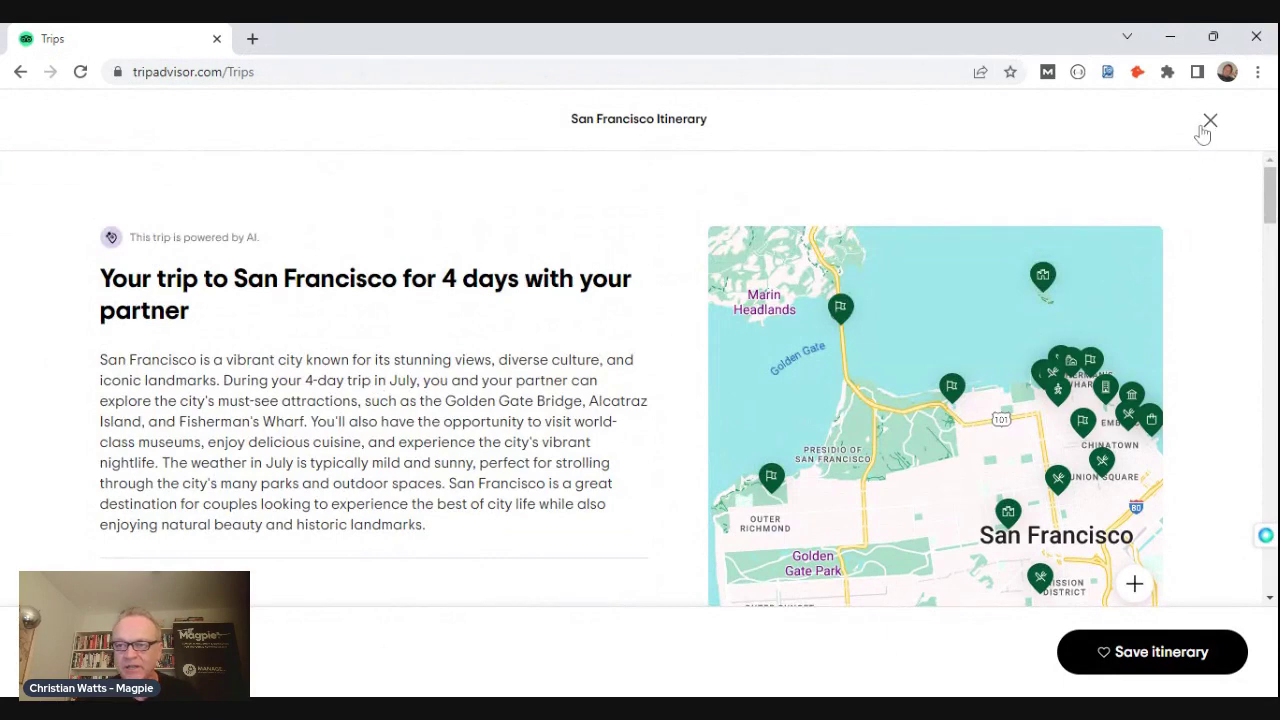
# Leave the itinerary without saving it and start a new AI-built trip with San Francisco as the destination.
pyautogui.click(1210, 121)
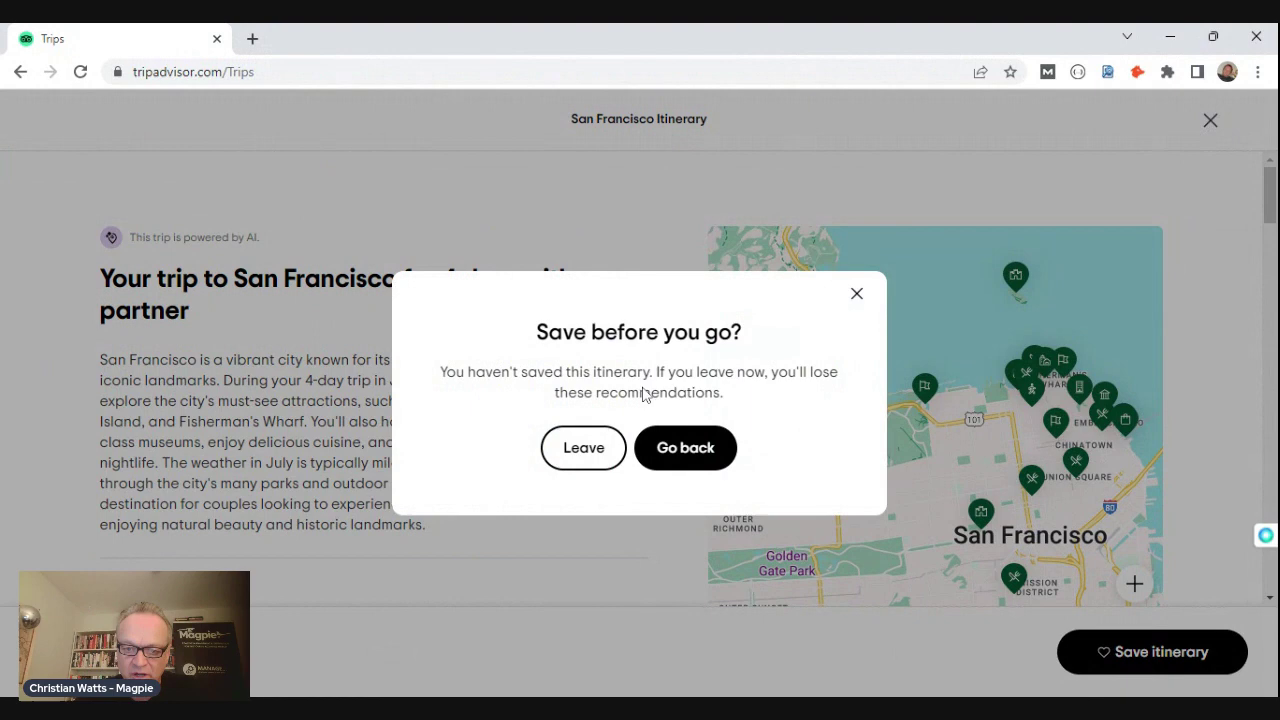
pyautogui.click(598, 453)
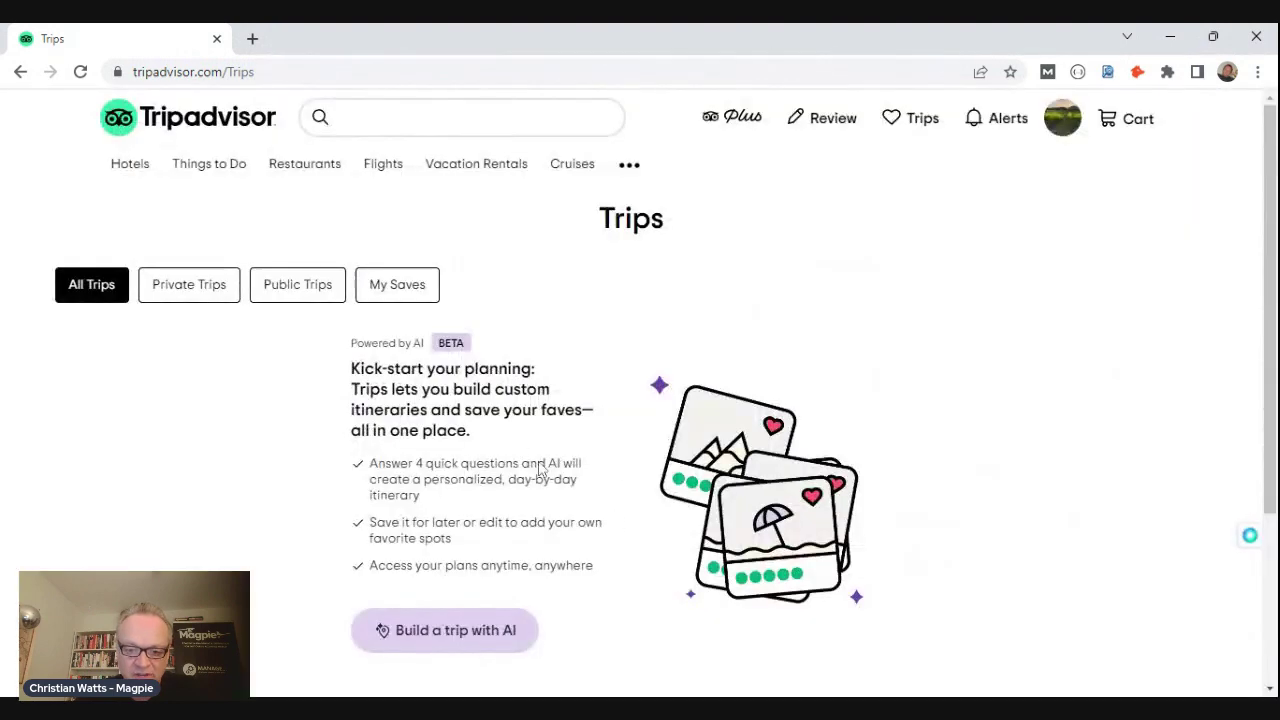
pyautogui.click(425, 632)
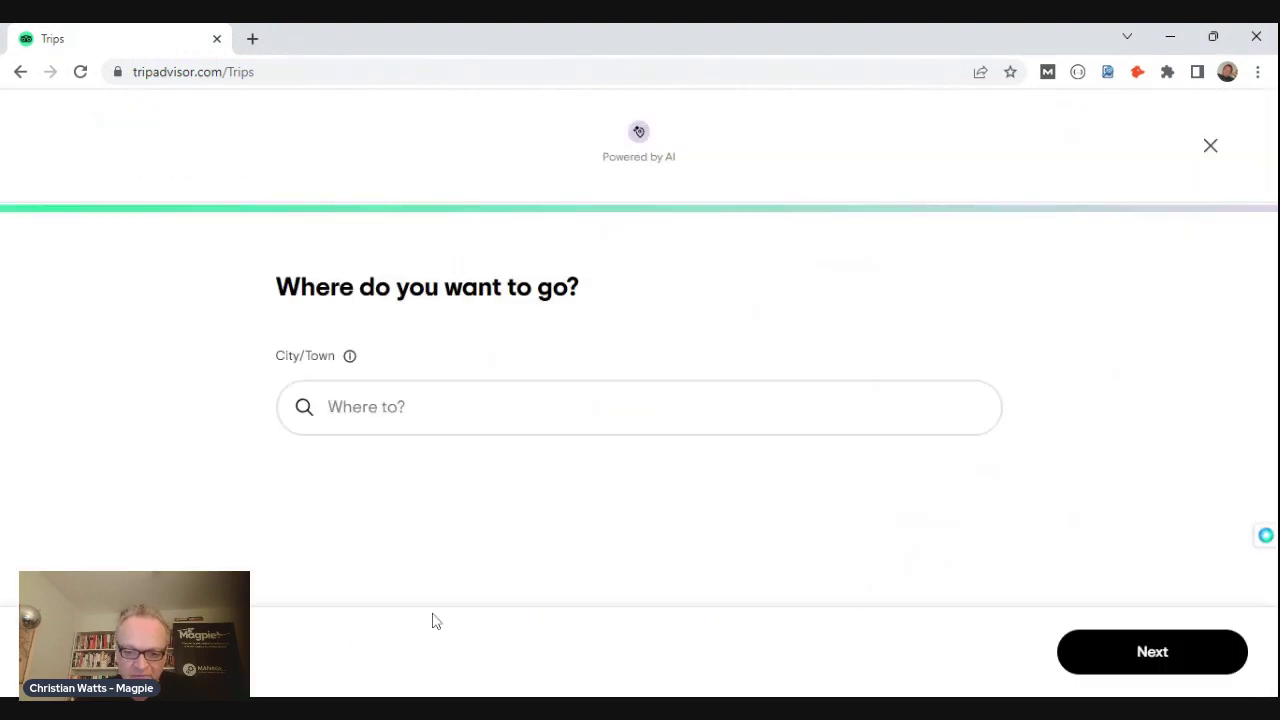
pyautogui.write('san')
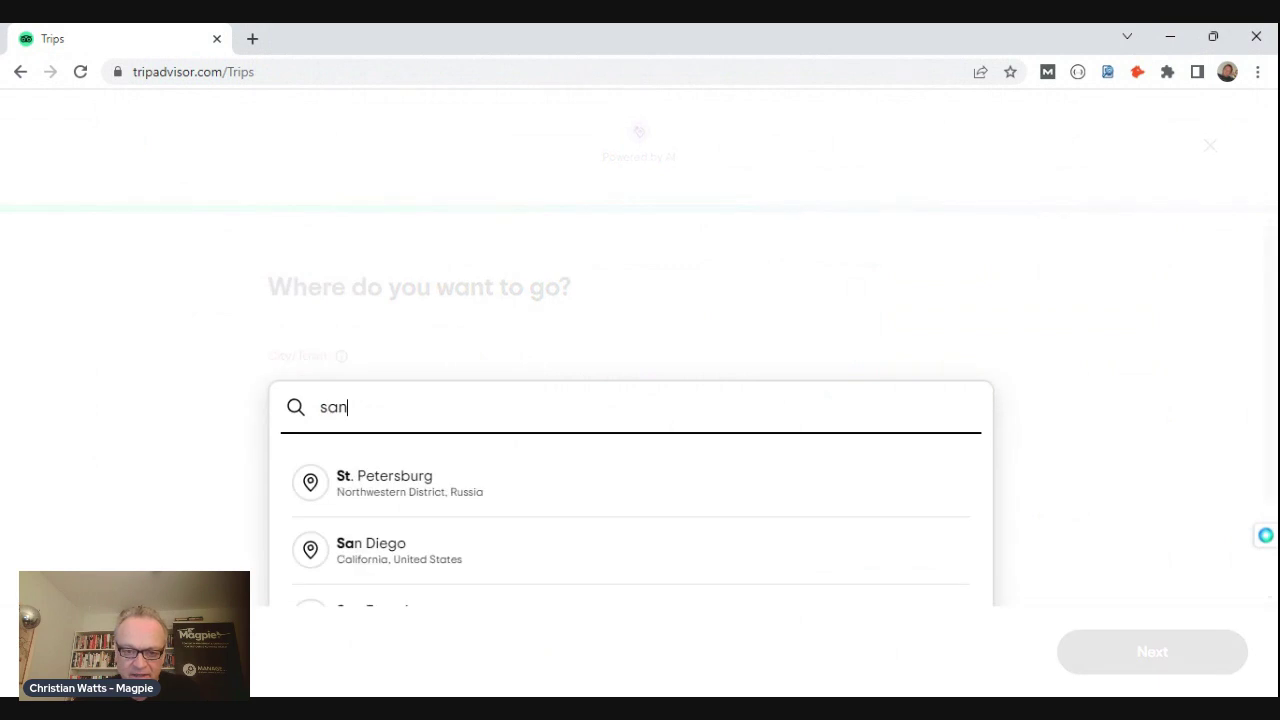
pyautogui.click(400, 550)
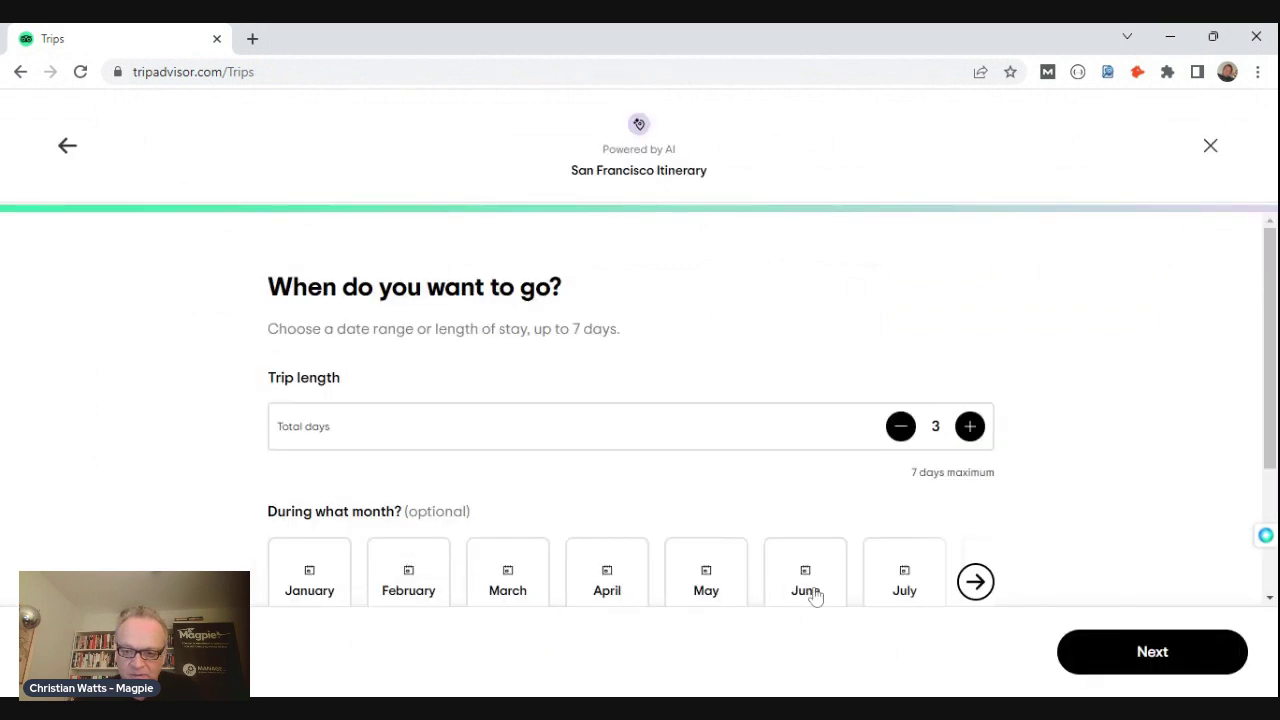
# Set the trip length to 4 days in July and choose Family as the travel companions.
pyautogui.scroll(-2, 946, 531)
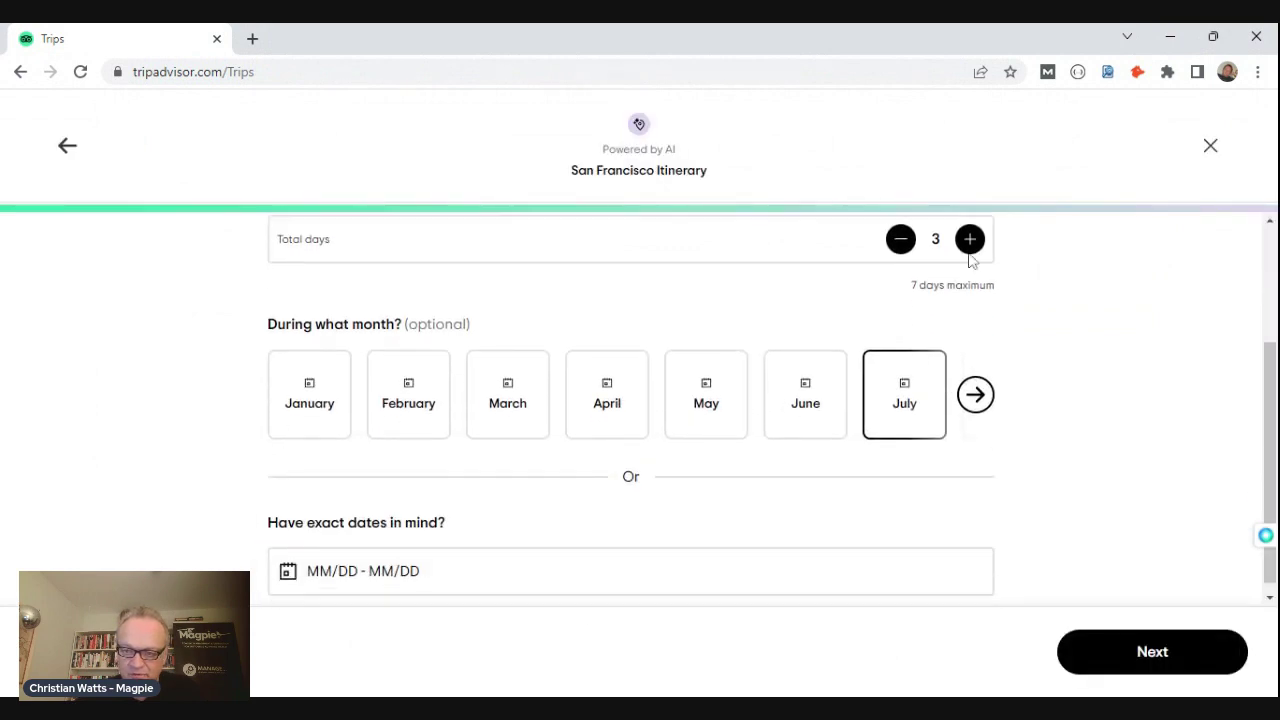
pyautogui.click(968, 239)
pyautogui.click(1166, 662)
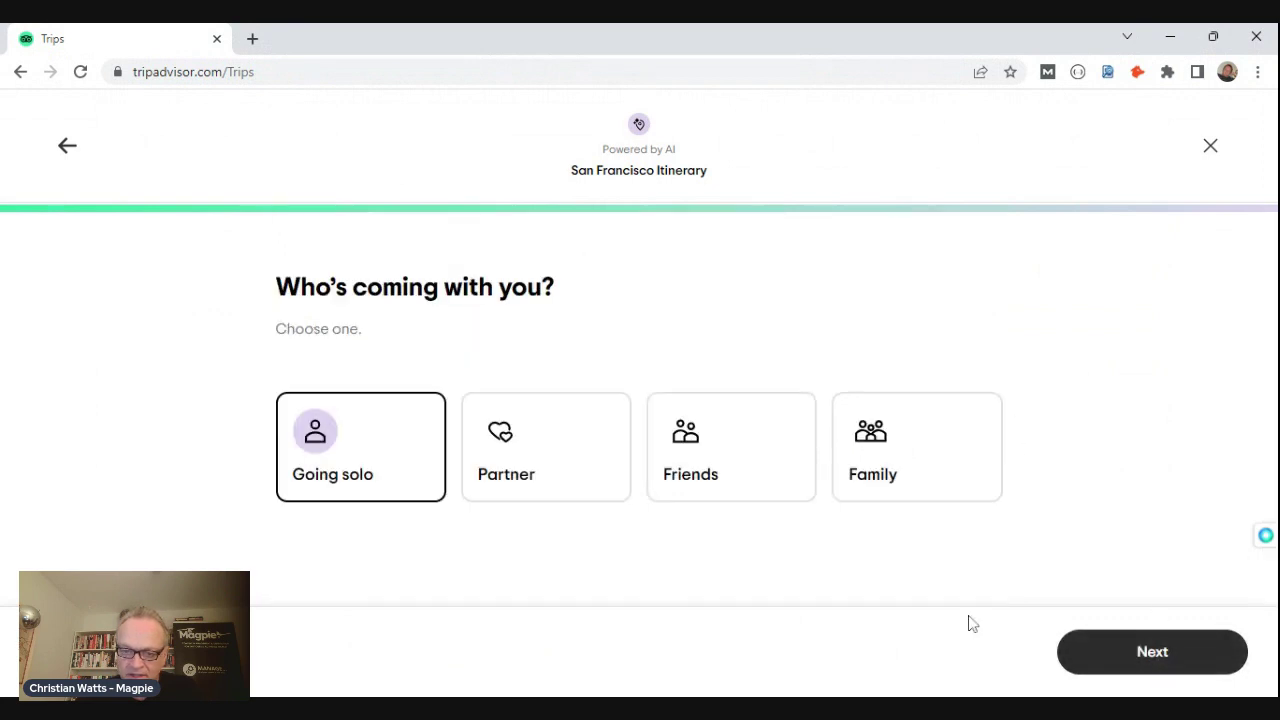
pyautogui.click(889, 457)
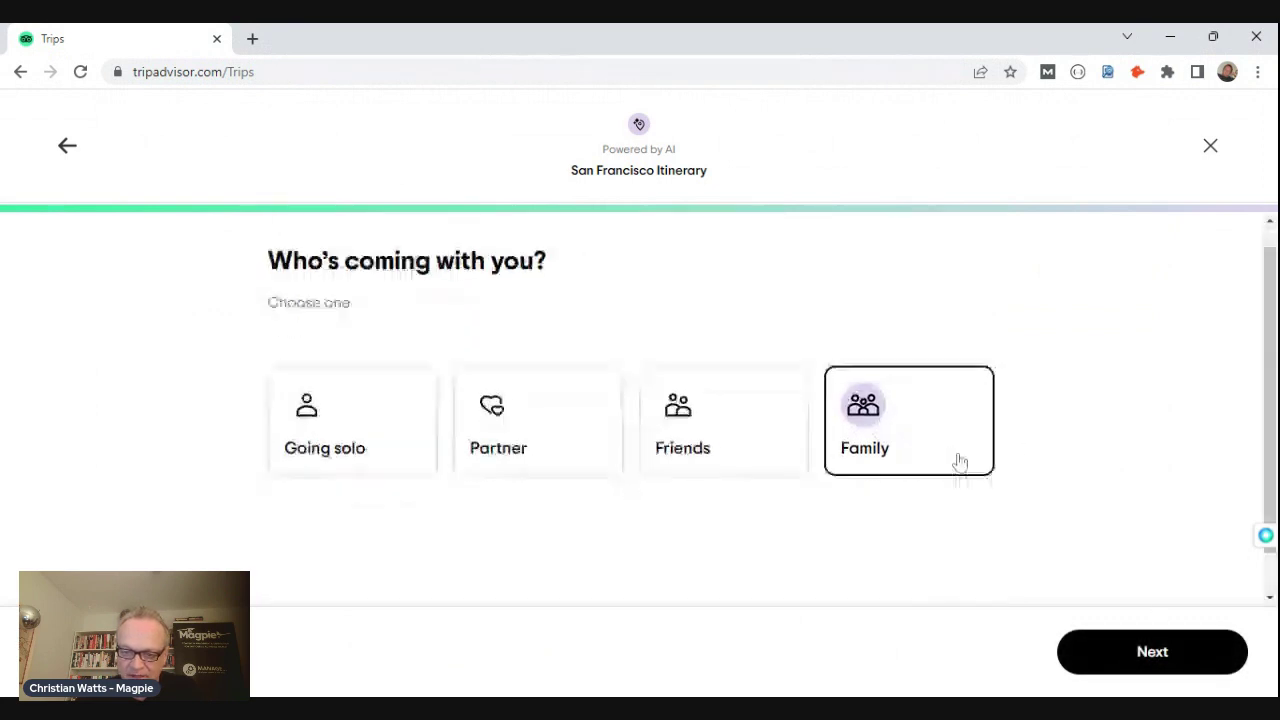
pyautogui.click(1143, 651)
# Choose Must-see Attractions, add "No going on the water or going far from hotel" as the other preference, and submit the trip request.
pyautogui.click(405, 548)
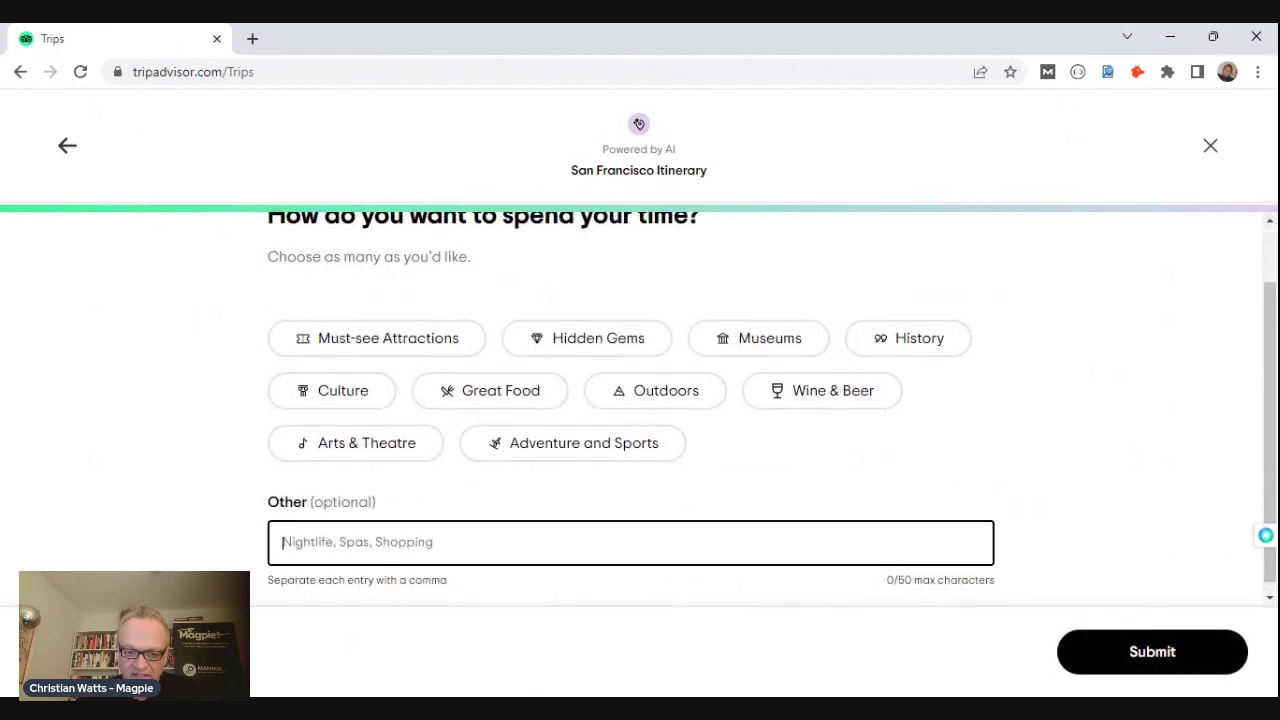
pyautogui.write('No going on the water or going far from hotel')
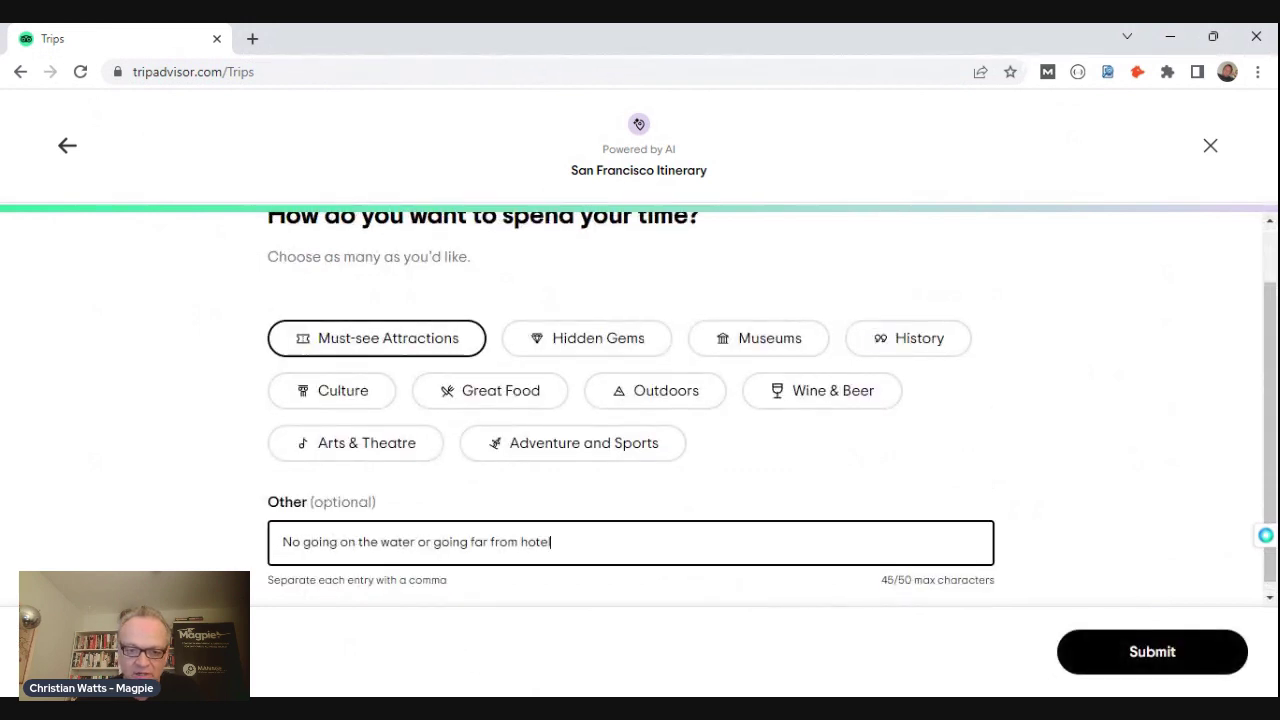
pyautogui.click(384, 343)
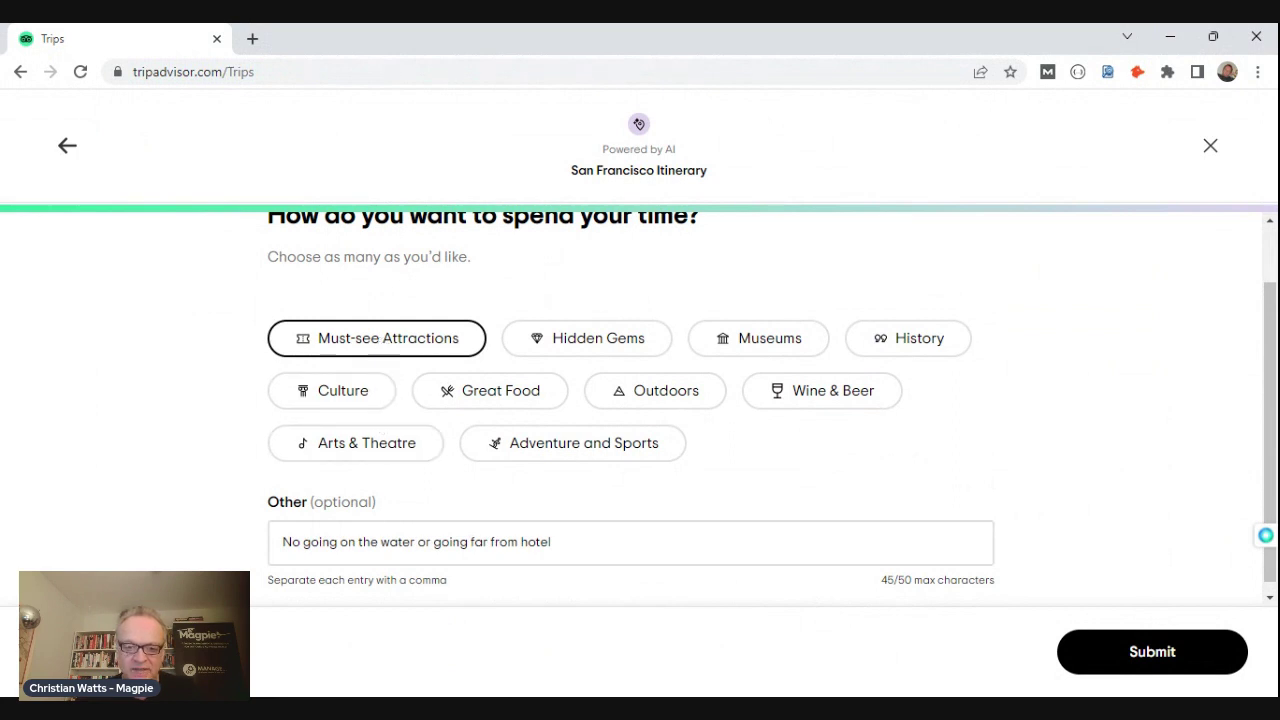
pyautogui.click(1166, 660)
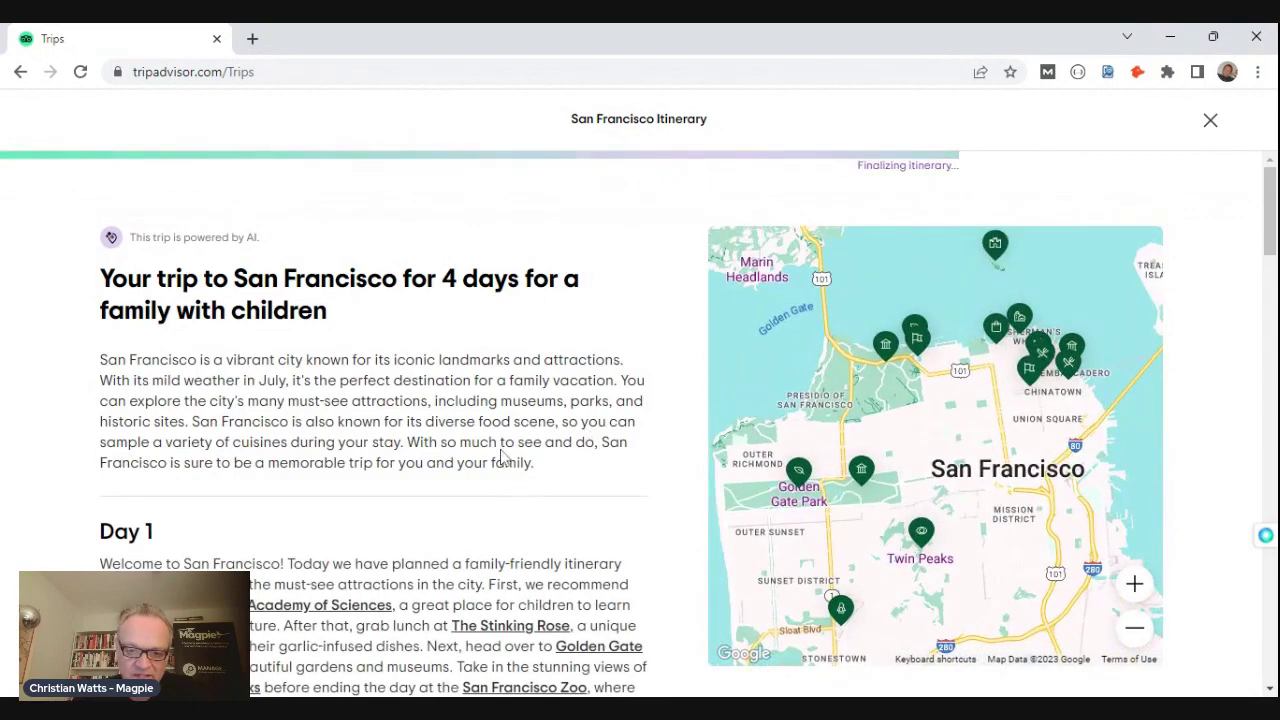
# Read the family itinerary's overview, the Day 1 summary and the California Academy of Sciences description.
pyautogui.moveTo(545, 465); pyautogui.dragTo(100, 381)
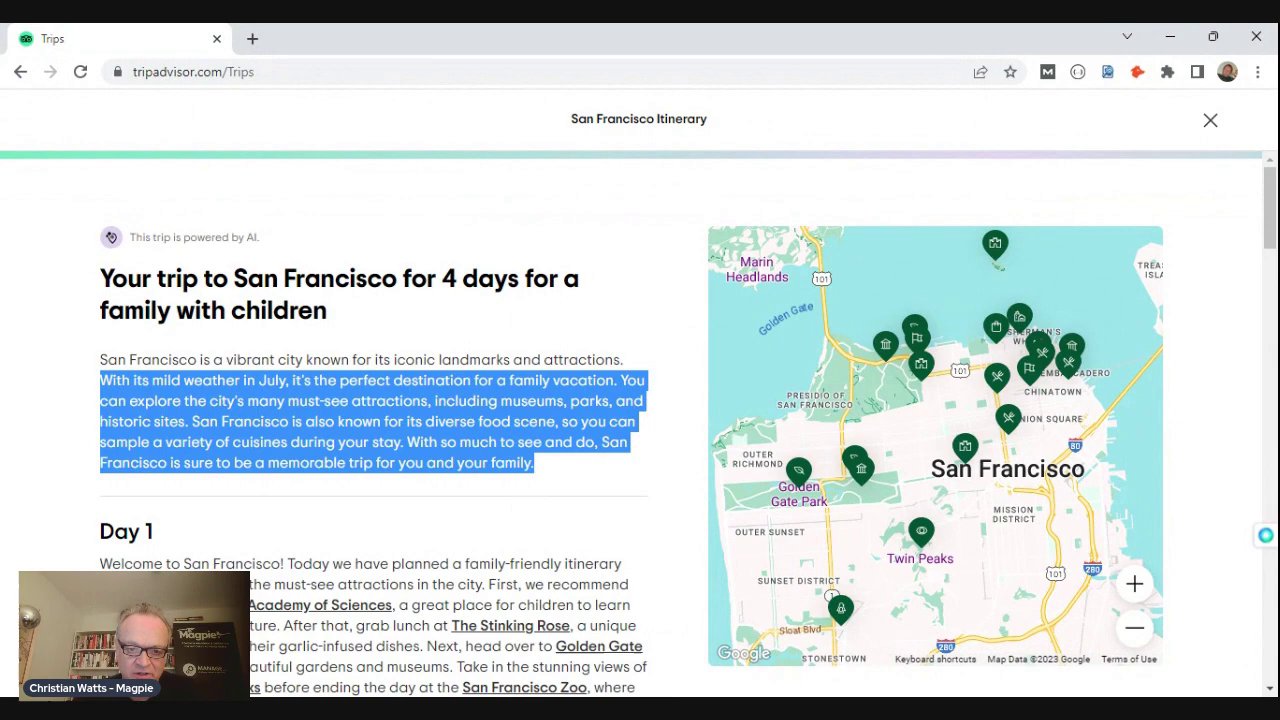
pyautogui.scroll(-2, 585, 370)
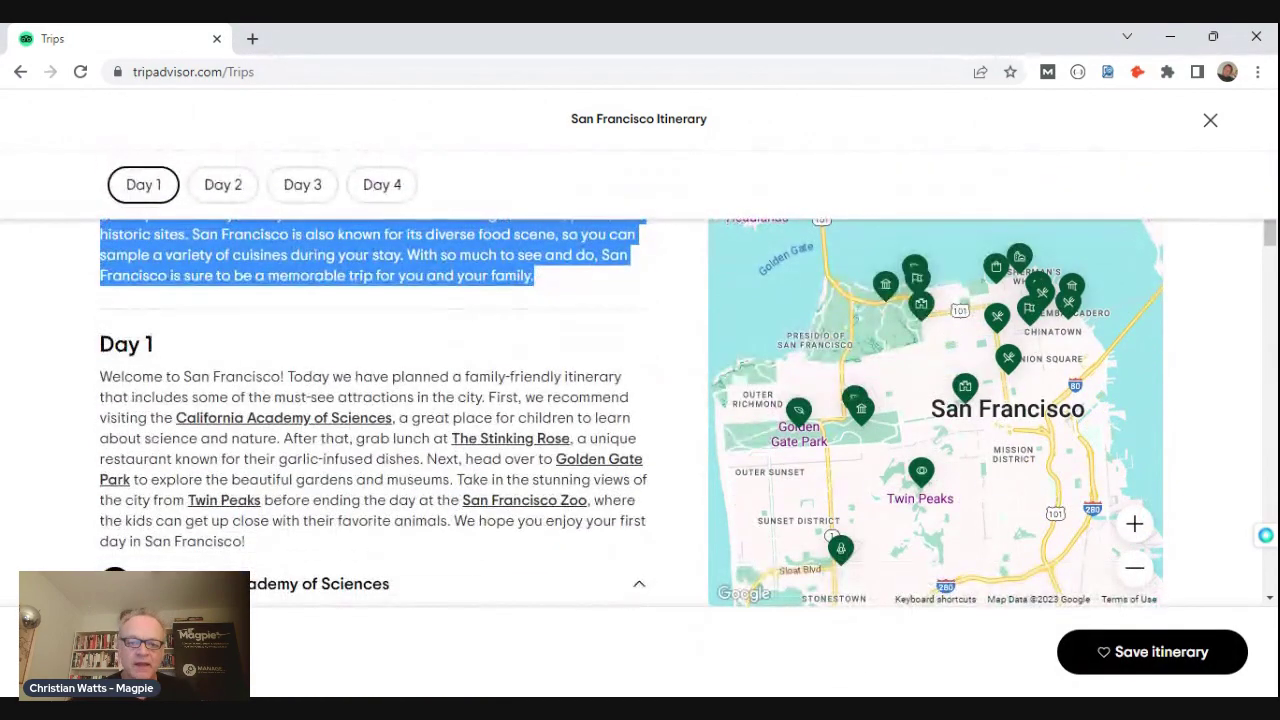
pyautogui.click(568, 340)
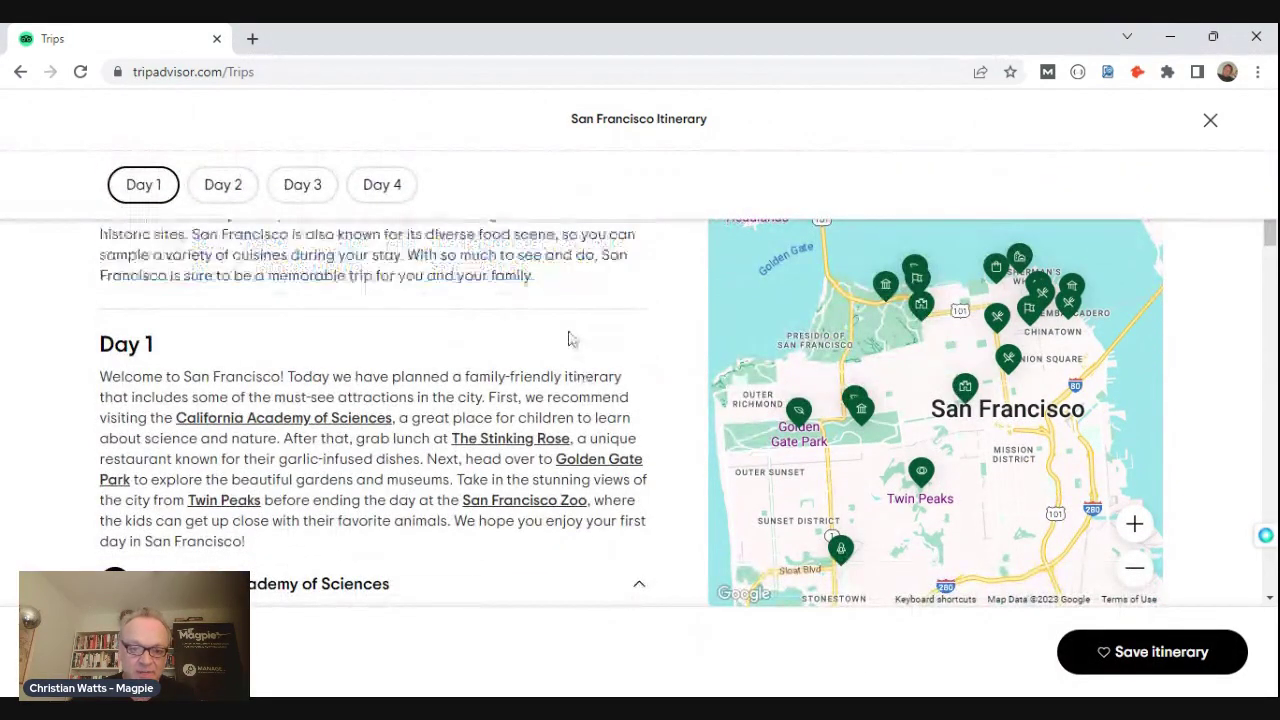
pyautogui.scroll(-1, 604, 338)
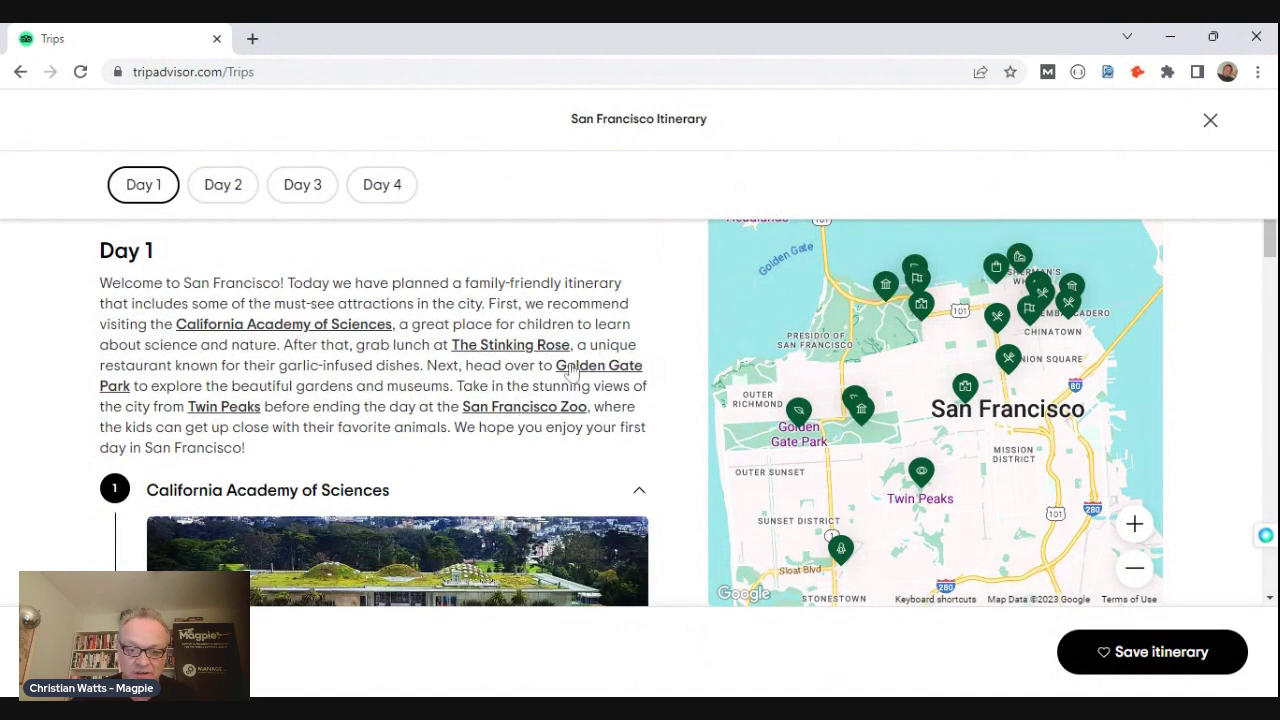
pyautogui.scroll(-2, 572, 370)
pyautogui.scroll(-2, 569, 373)
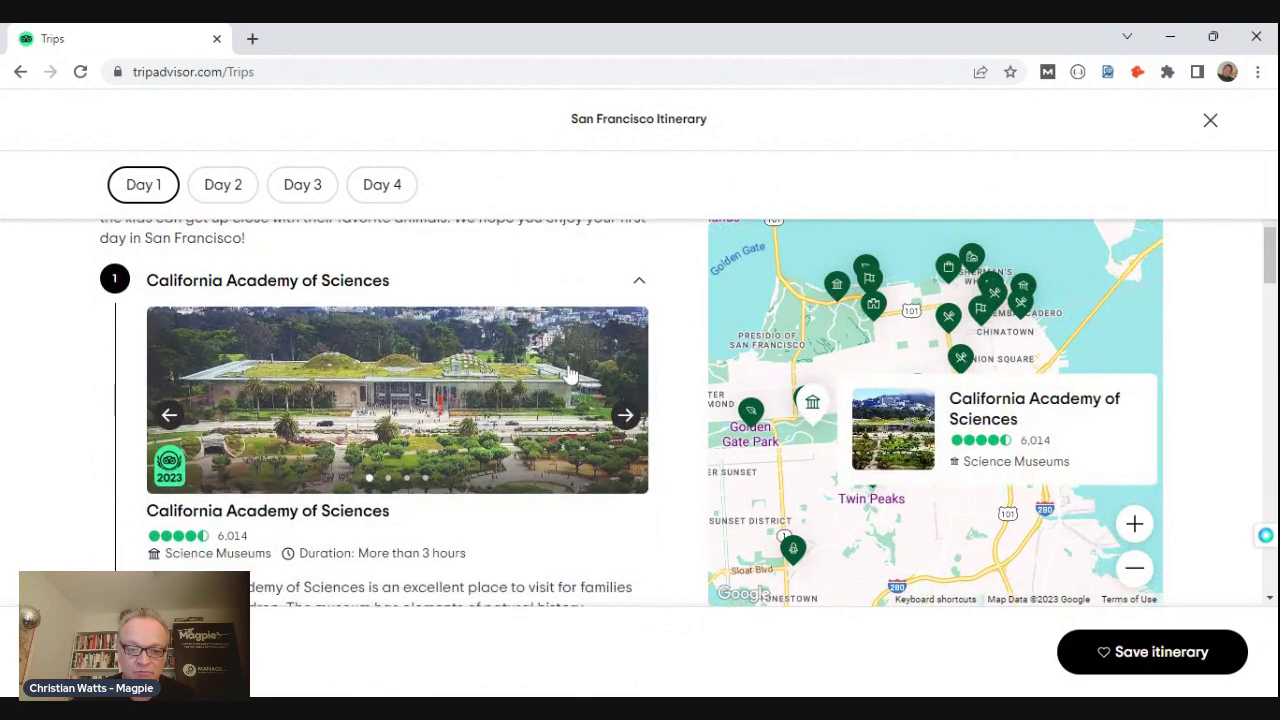
pyautogui.scroll(-1, 569, 374)
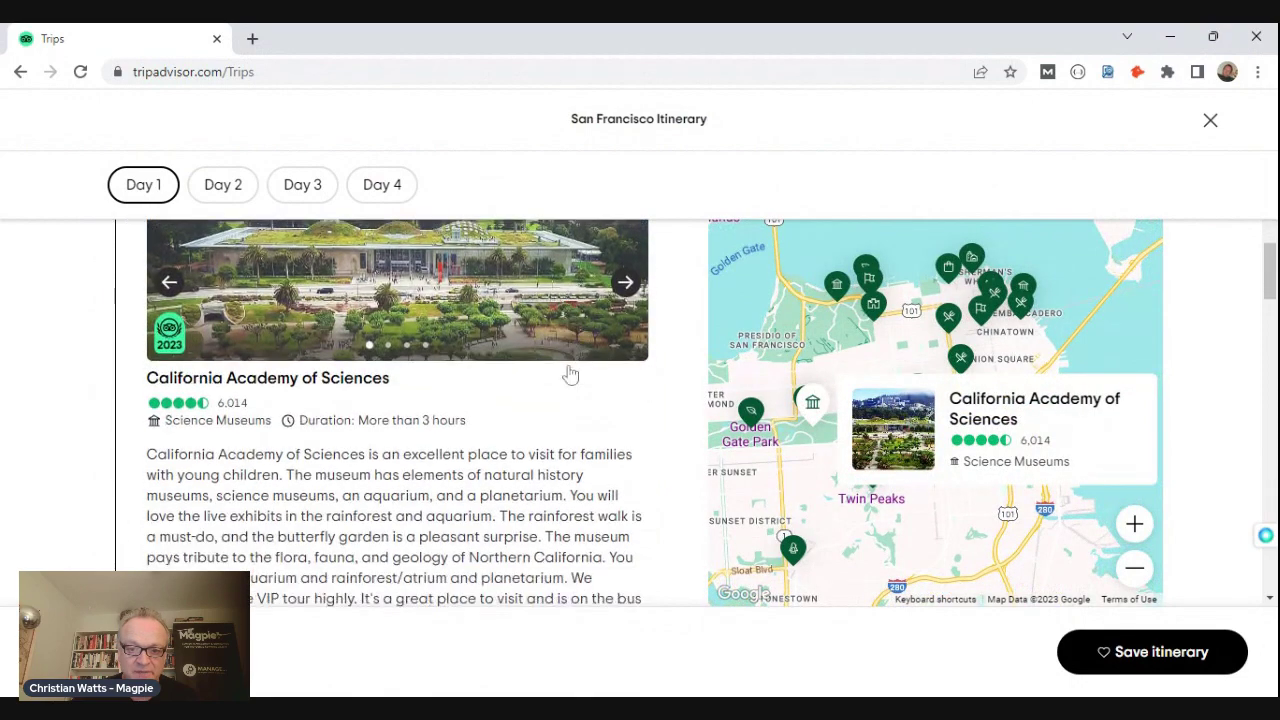
# Review the Day 2, Day 3 and Day 4 plans, return to the Day 2 stops, and check the Lyon Street Steps location on the map.
pyautogui.scroll(-10, 569, 374)
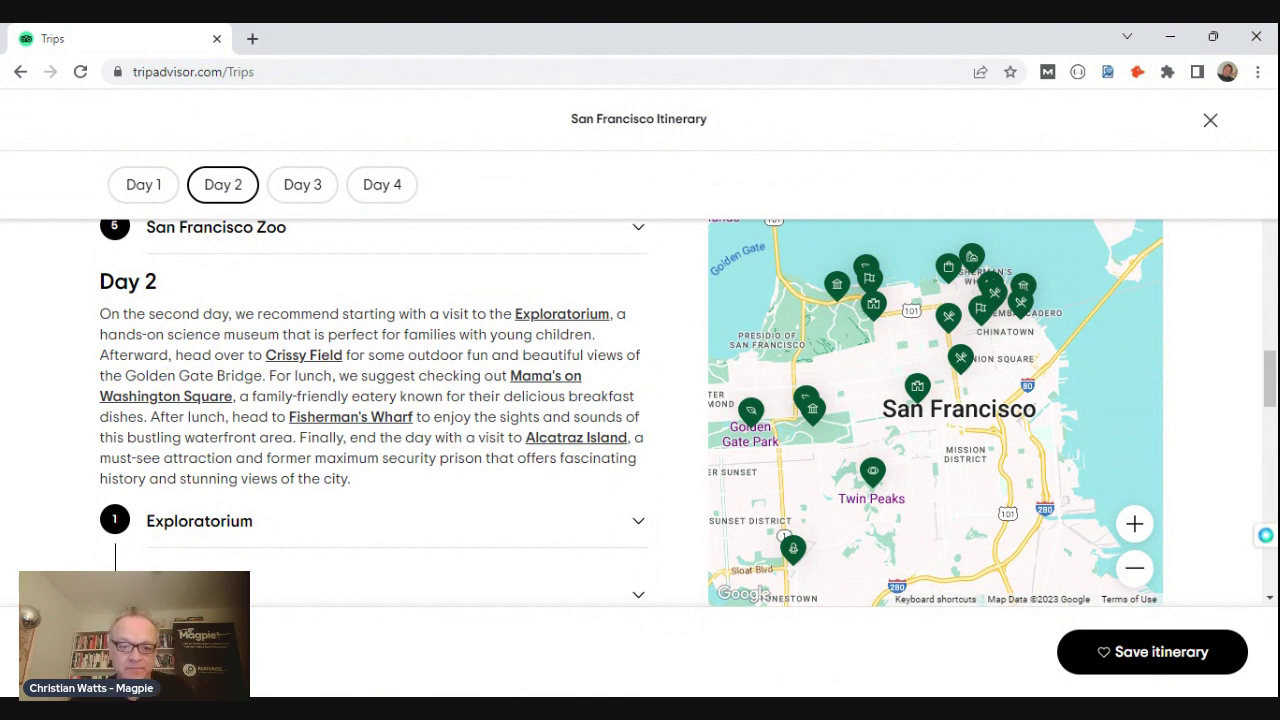
pyautogui.scroll(-2, 51, 429)
pyautogui.scroll(-1, 46, 423)
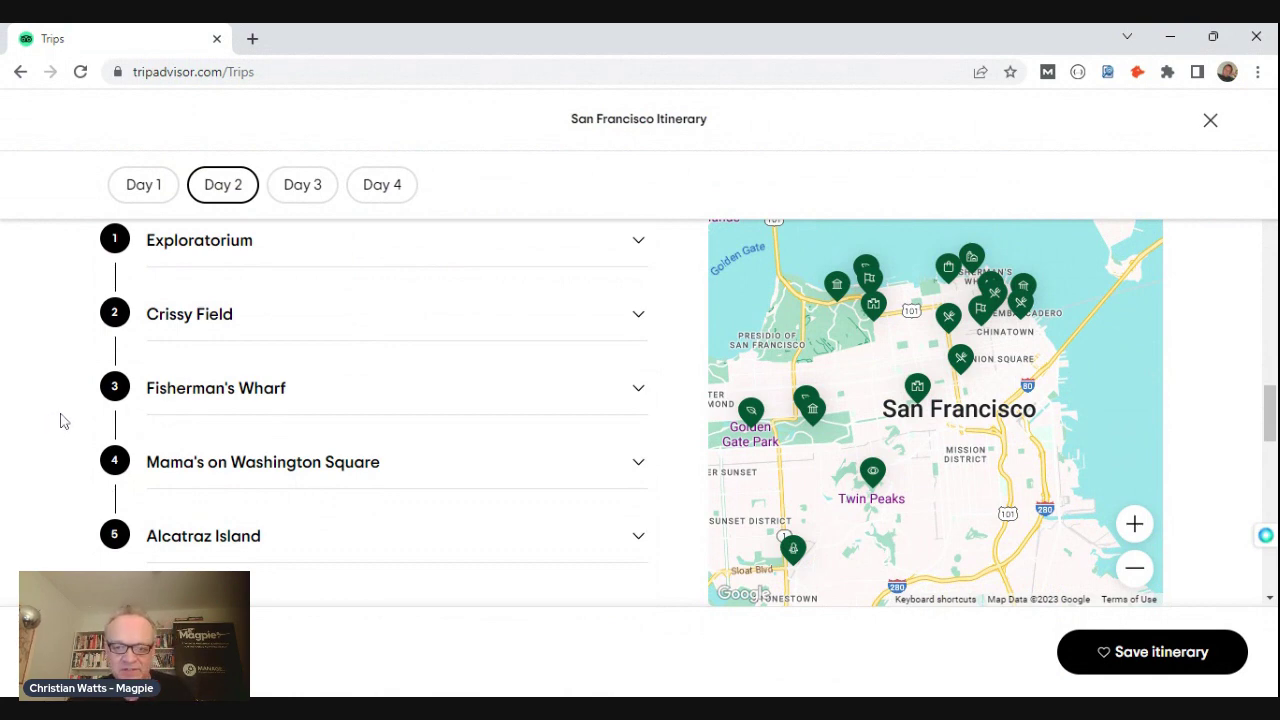
pyautogui.scroll(-2, 234, 409)
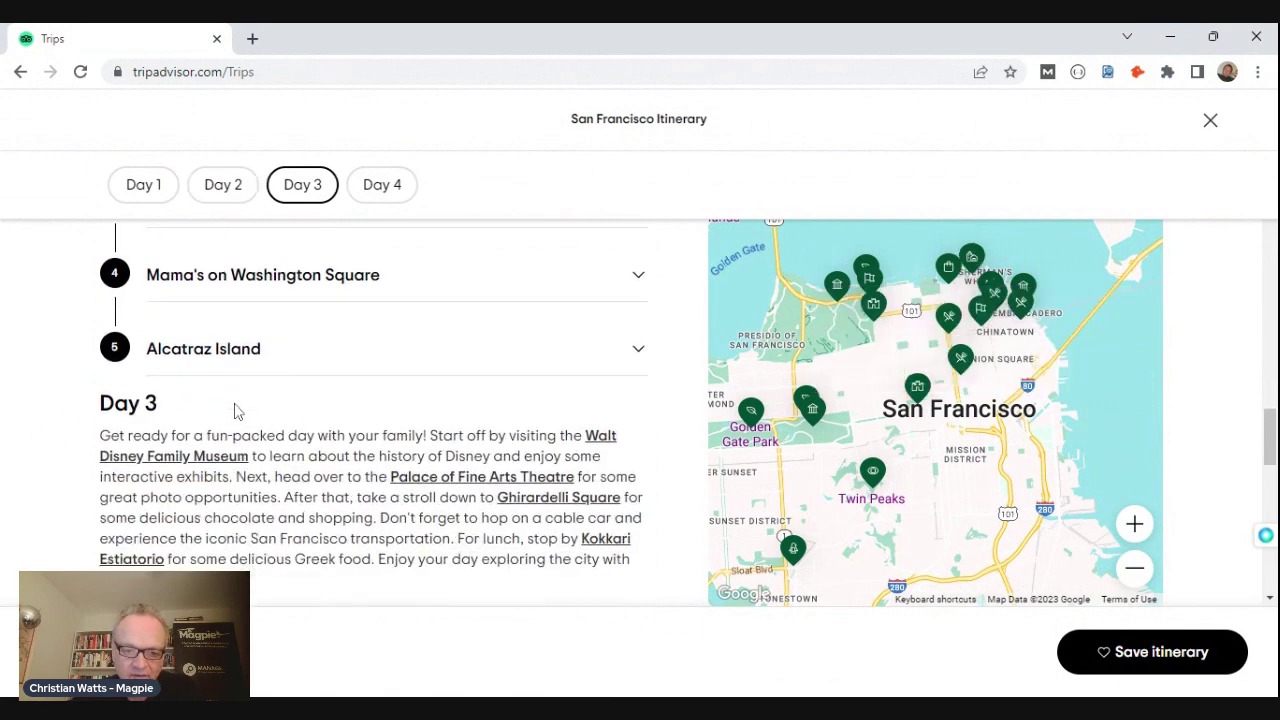
pyautogui.scroll(-1, 318, 421)
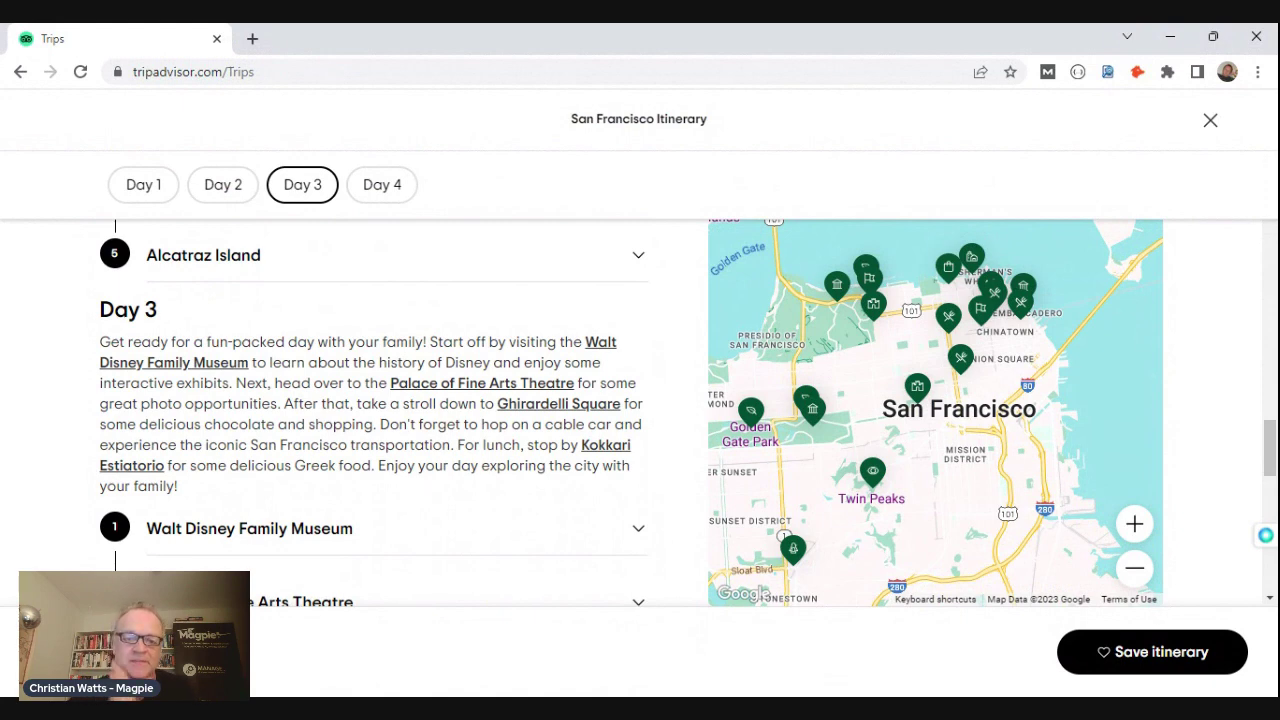
pyautogui.scroll(-6, 320, 435)
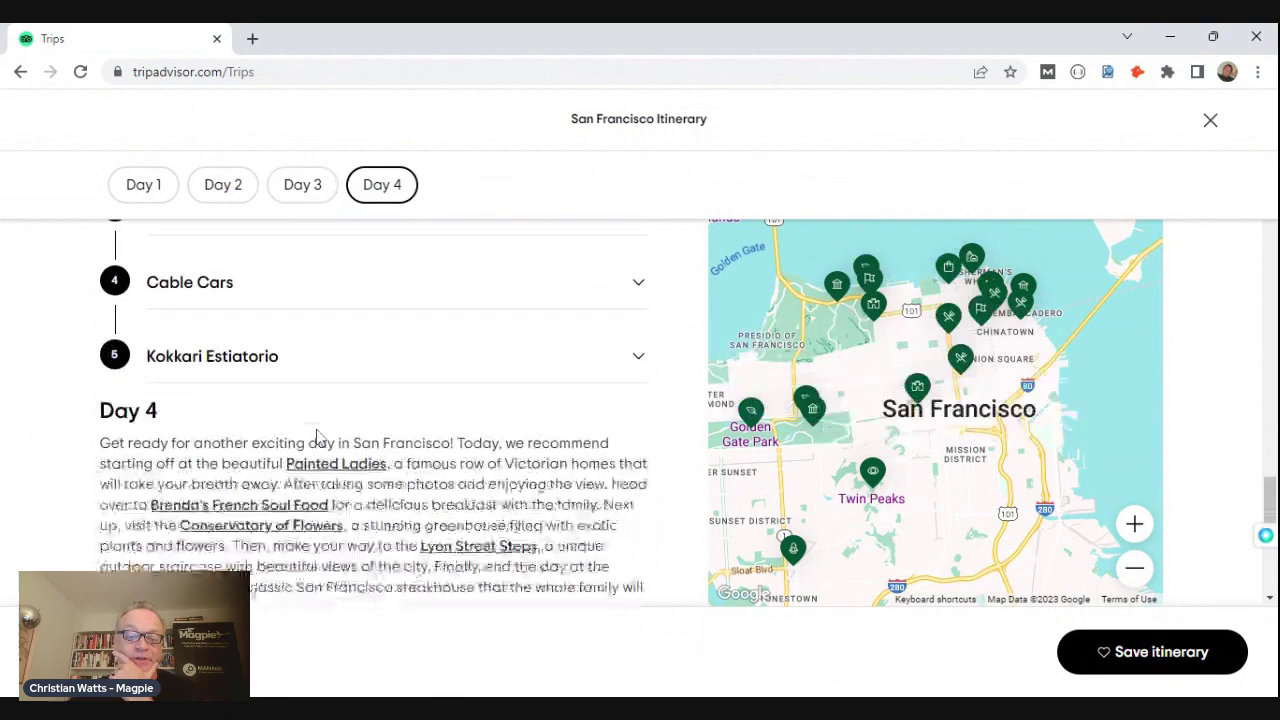
pyautogui.scroll(-4, 316, 438)
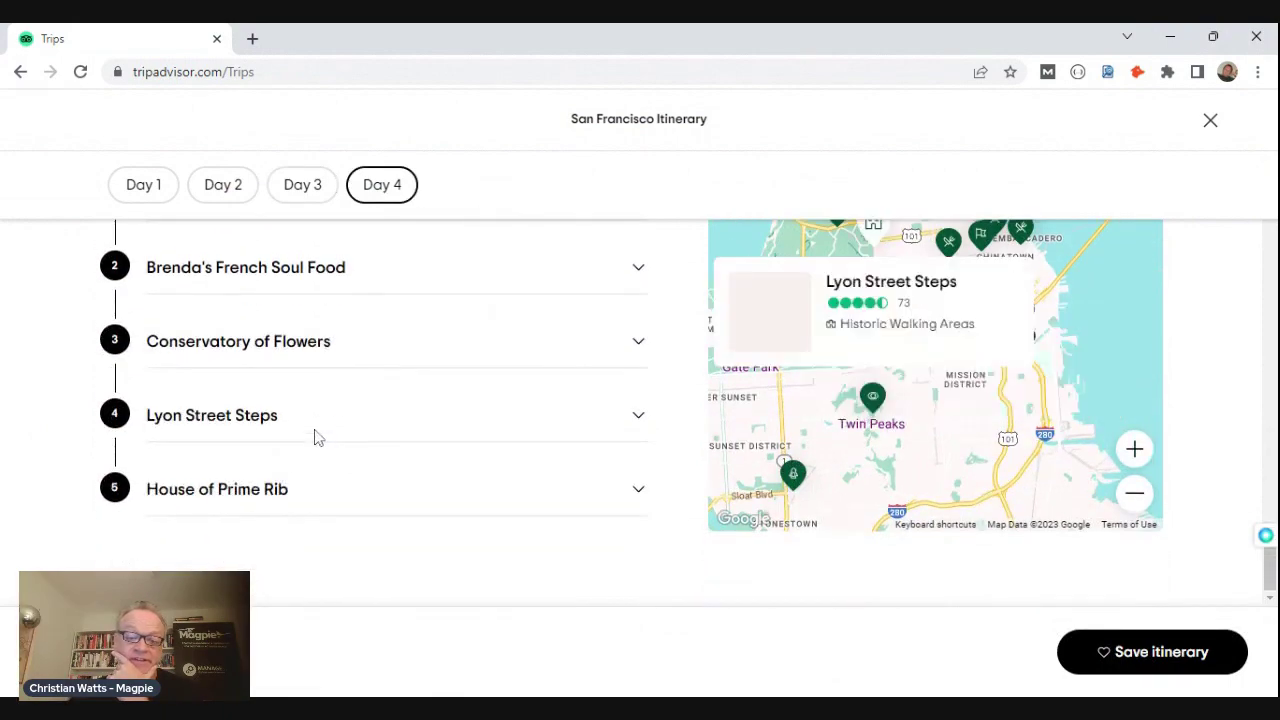
pyautogui.scroll(5, 316, 438)
pyautogui.scroll(8, 316, 438)
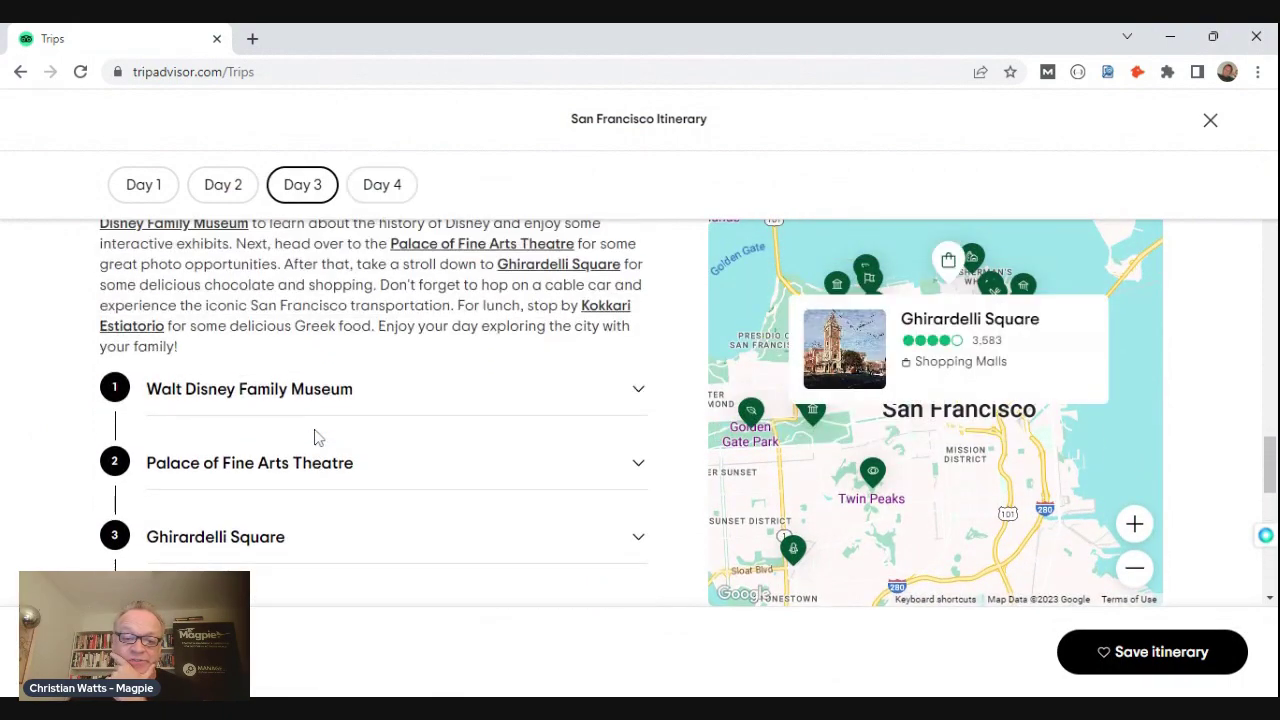
pyautogui.scroll(2, 318, 440)
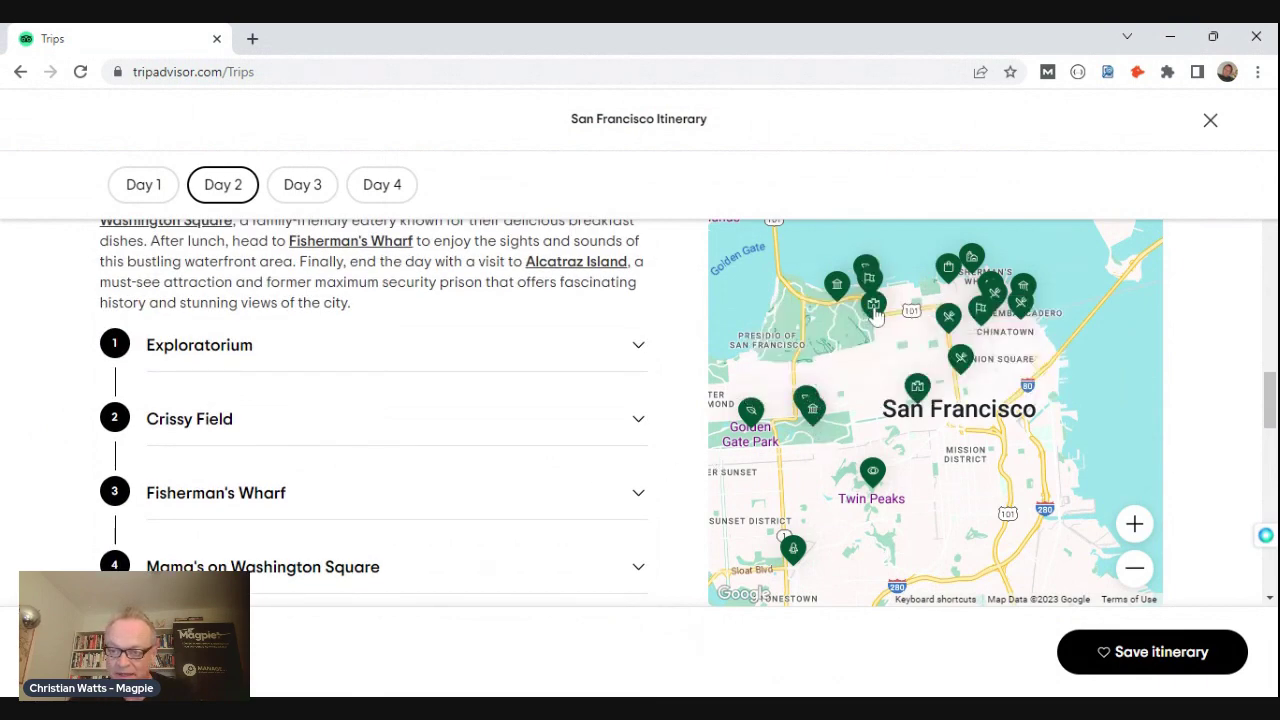
pyautogui.moveTo(875, 315)
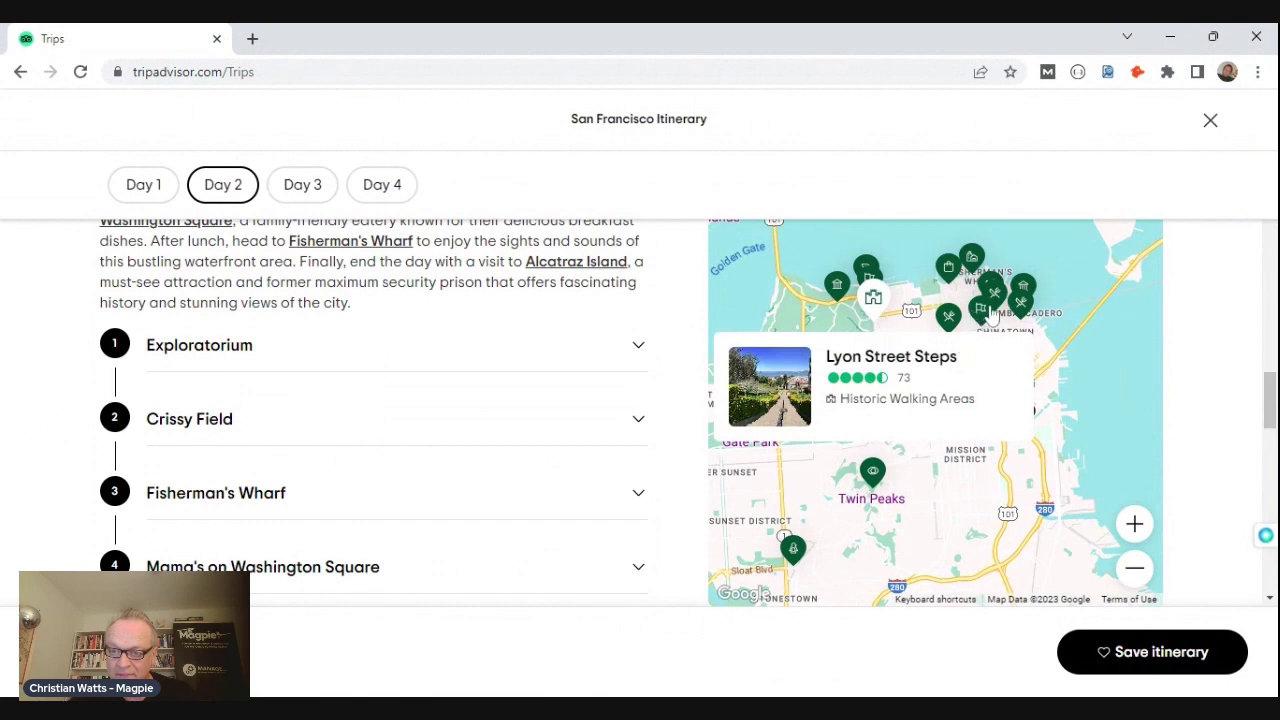
# Save the itinerary as a private trip named "San Francisco for 4 days for a Family with Children.".
pyautogui.click(1163, 655)
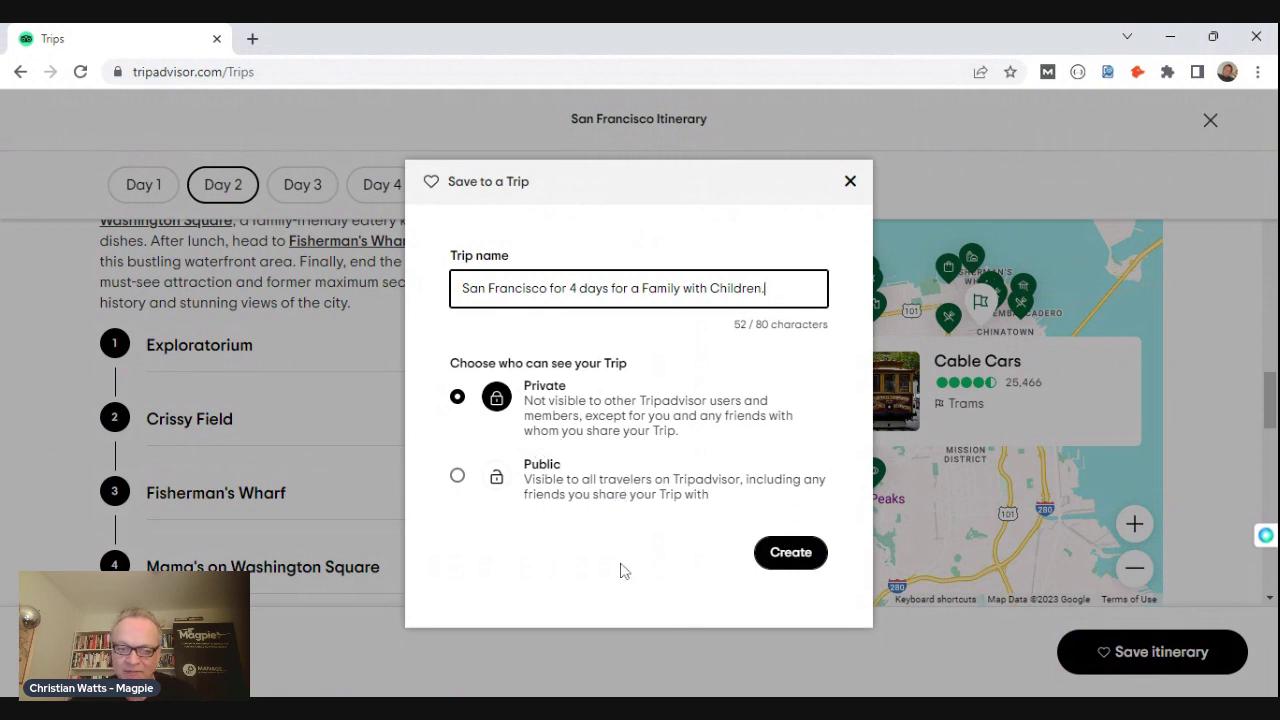
pyautogui.click(786, 558)
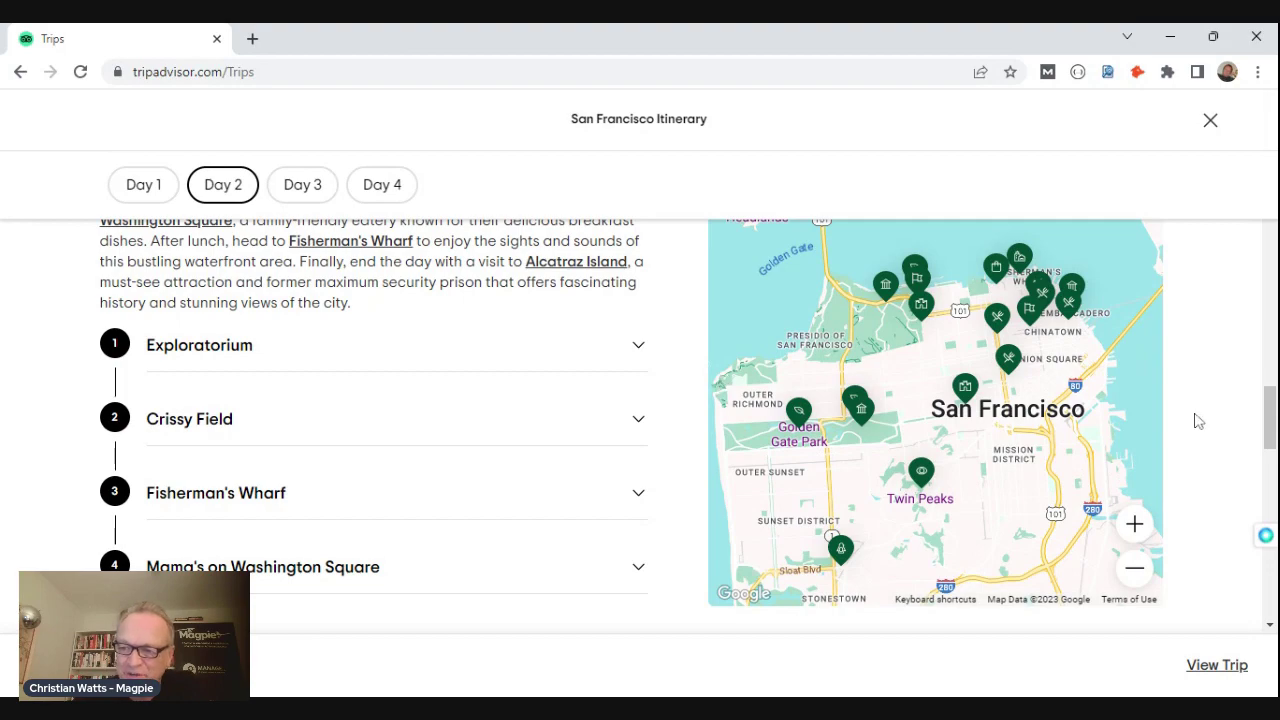
# Open the saved San Francisco family trip and look through its Day 1 itinerary.
pyautogui.moveTo(1270, 413); pyautogui.dragTo(1270, 195)
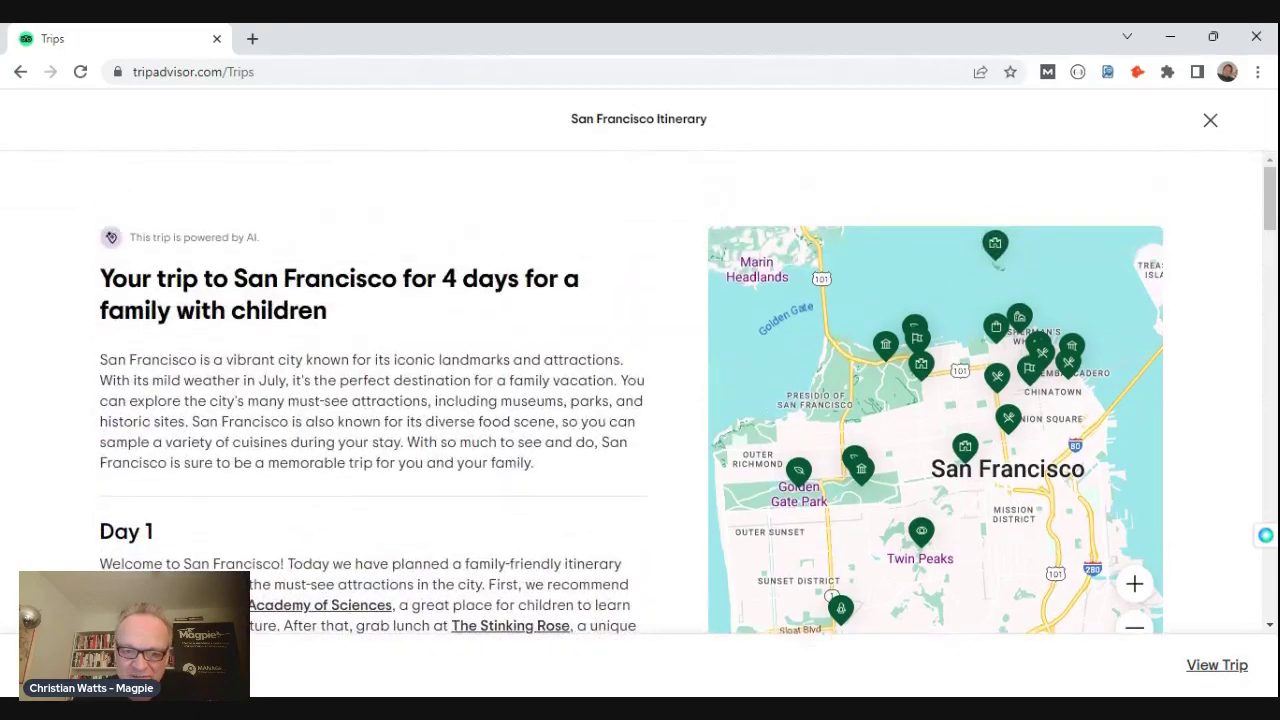
pyautogui.click(1218, 666)
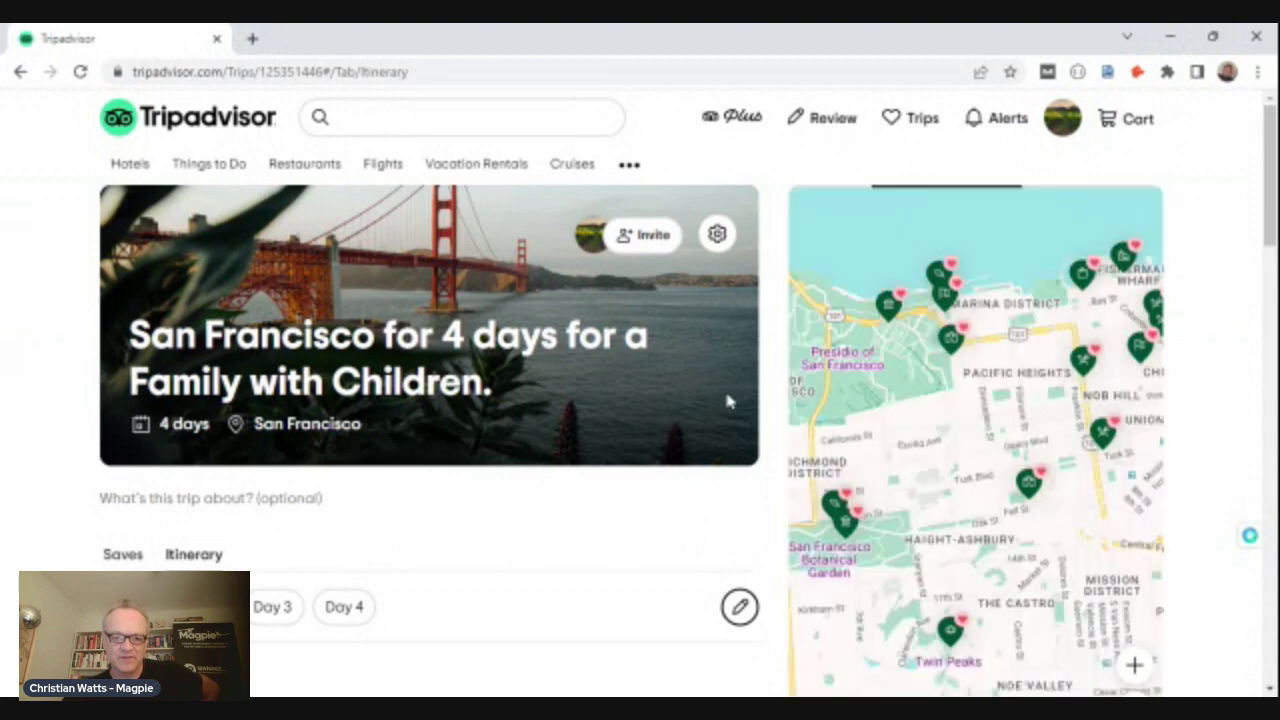
pyautogui.scroll(-2, 726, 400)
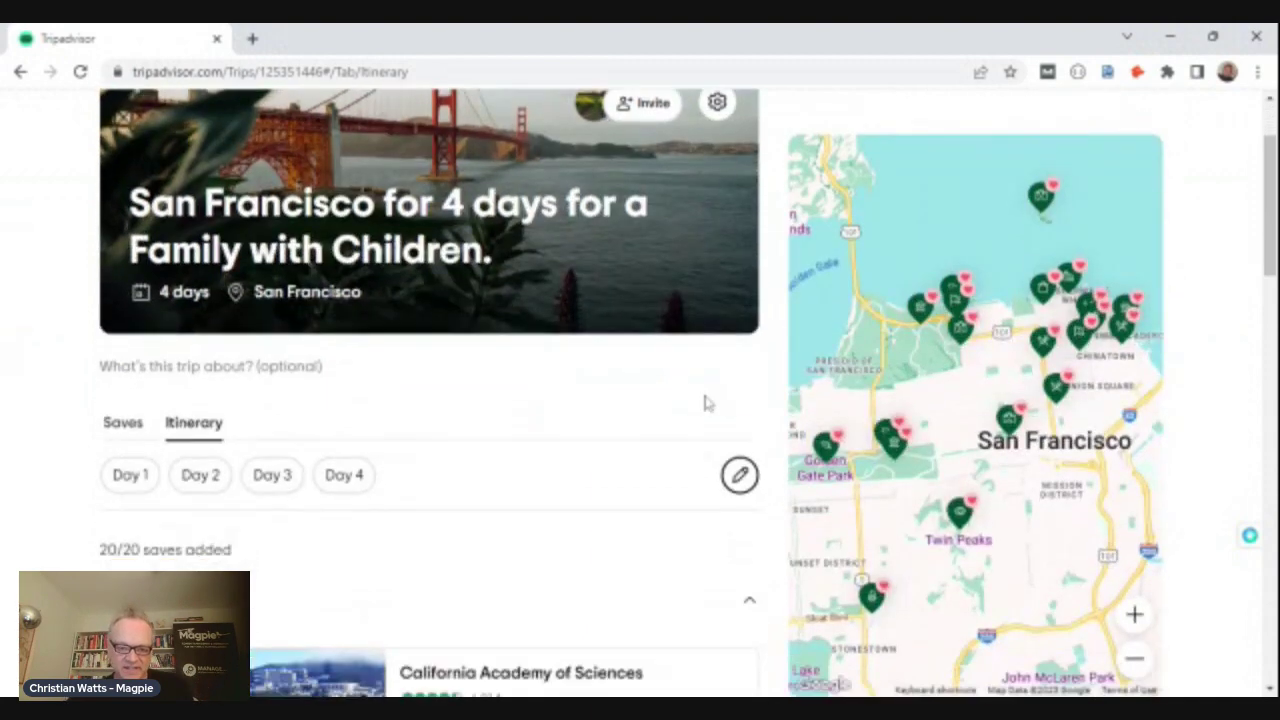
pyautogui.scroll(-5, 705, 402)
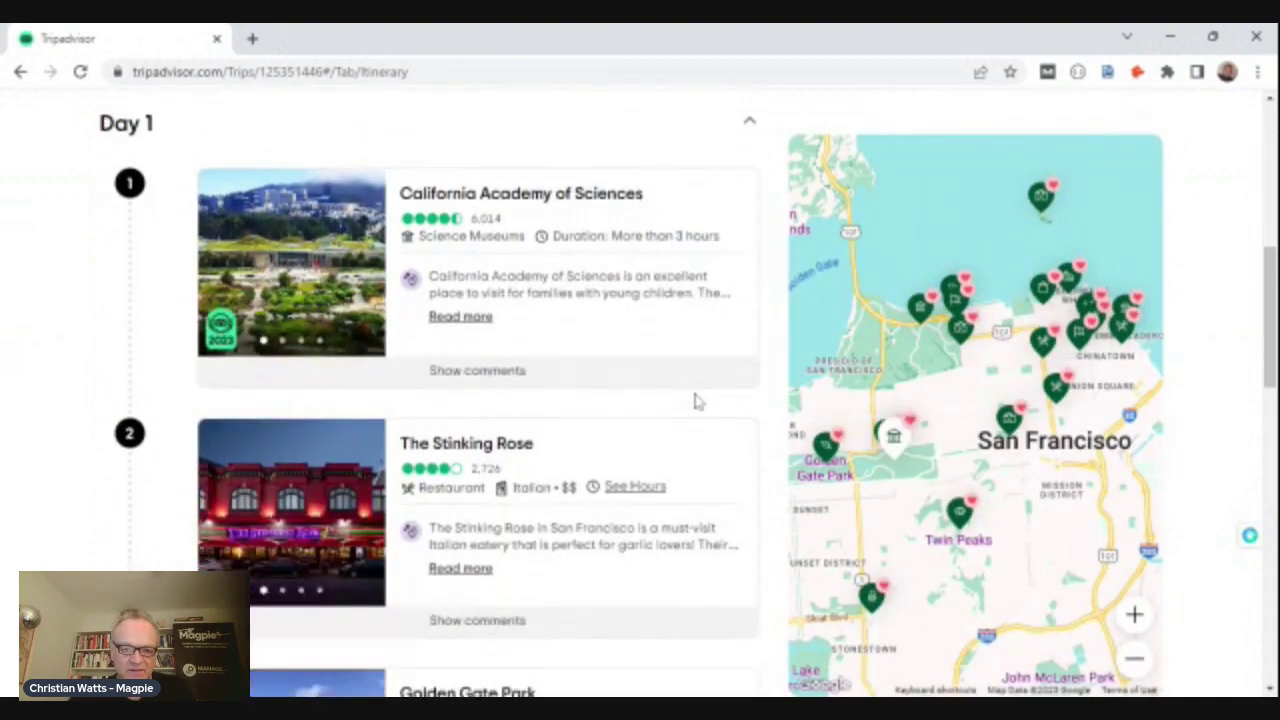
pyautogui.scroll(-2, 697, 401)
pyautogui.scroll(5, 691, 400)
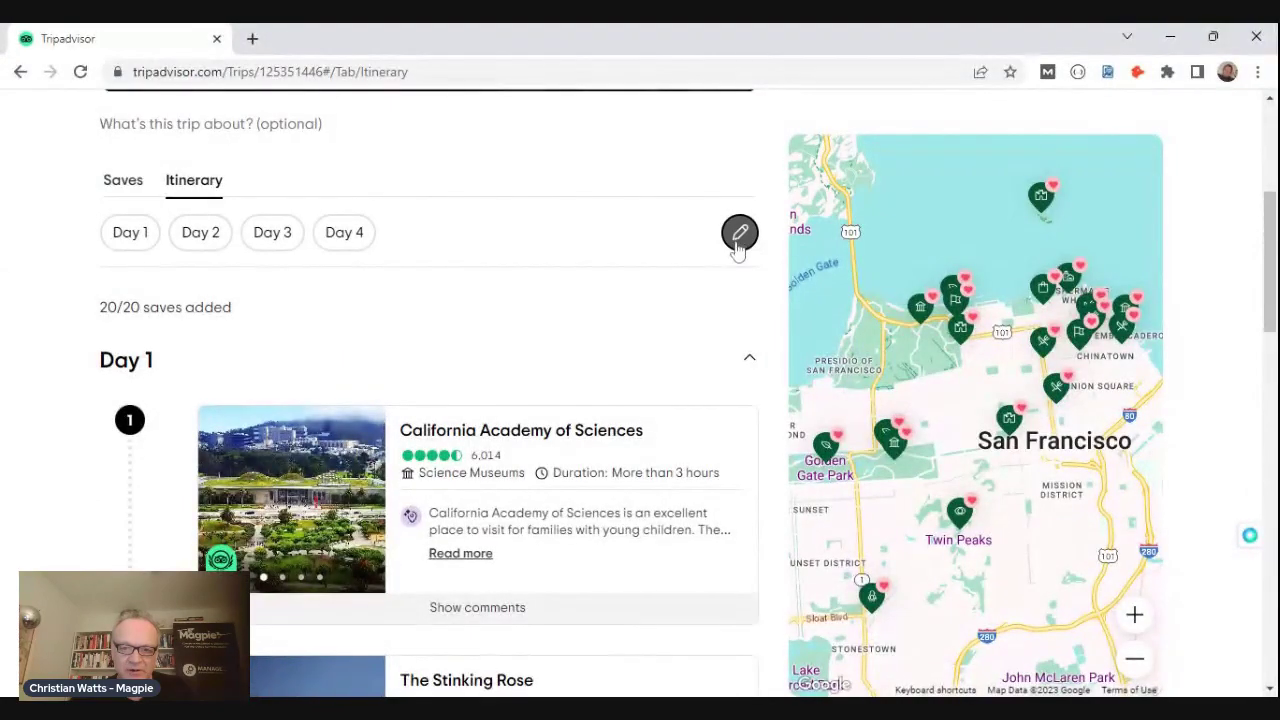
# Edit the trip's itinerary and remove the whole of Day 2.
pyautogui.click(740, 234)
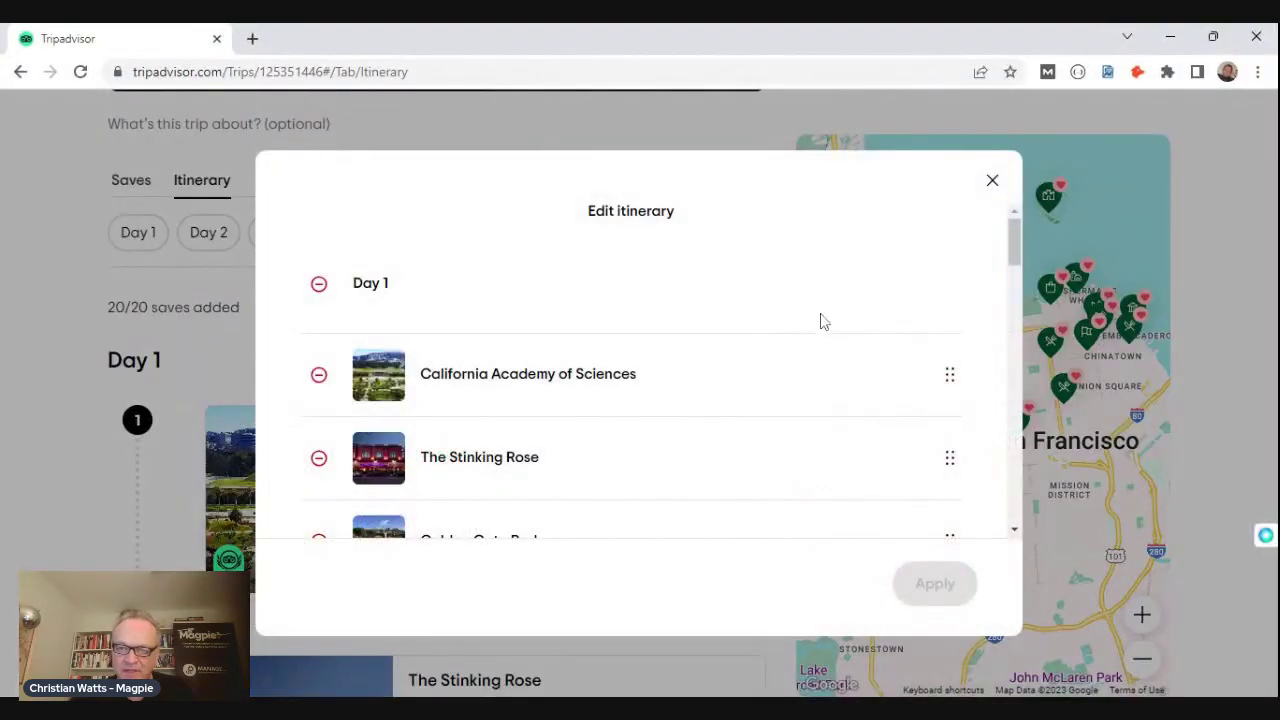
pyautogui.moveTo(1008, 242)
pyautogui.mouseDown()
pyautogui.moveTo(960, 400)
pyautogui.moveTo(960, 482)
pyautogui.moveTo(998, 226)
pyautogui.mouseUp()
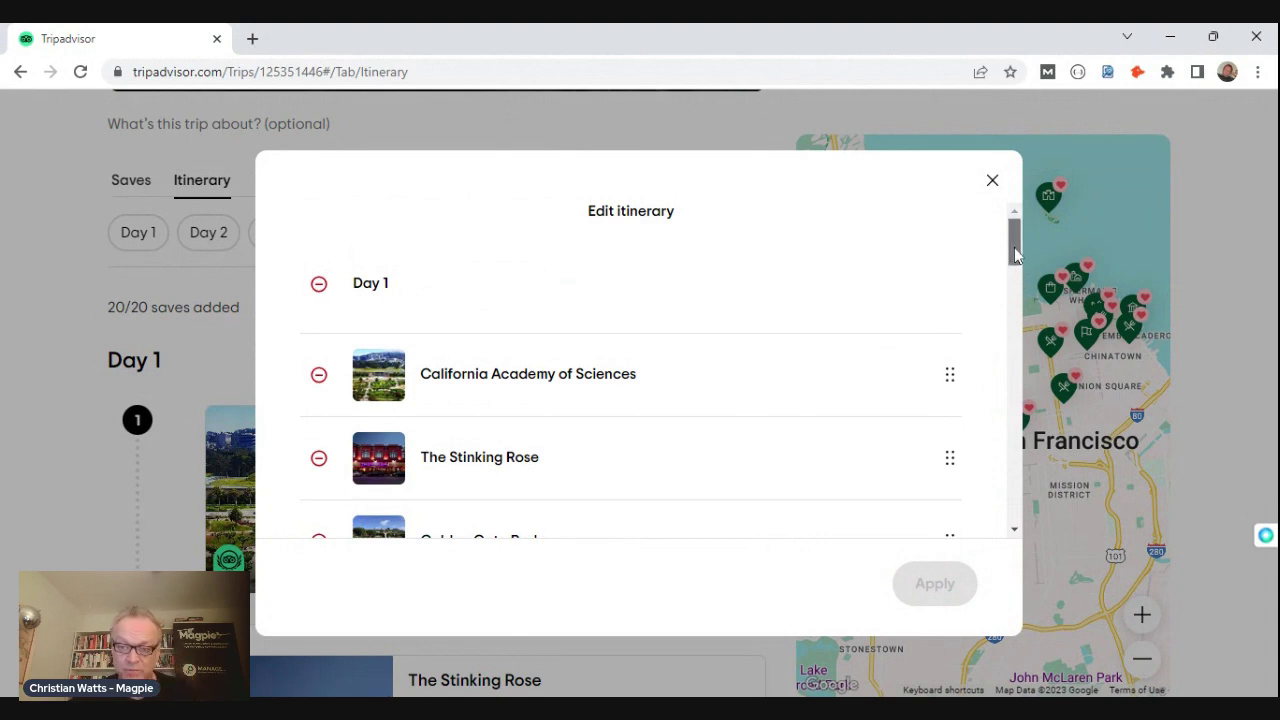
pyautogui.moveTo(1014, 247); pyautogui.dragTo(994, 306)
pyautogui.click(320, 401)
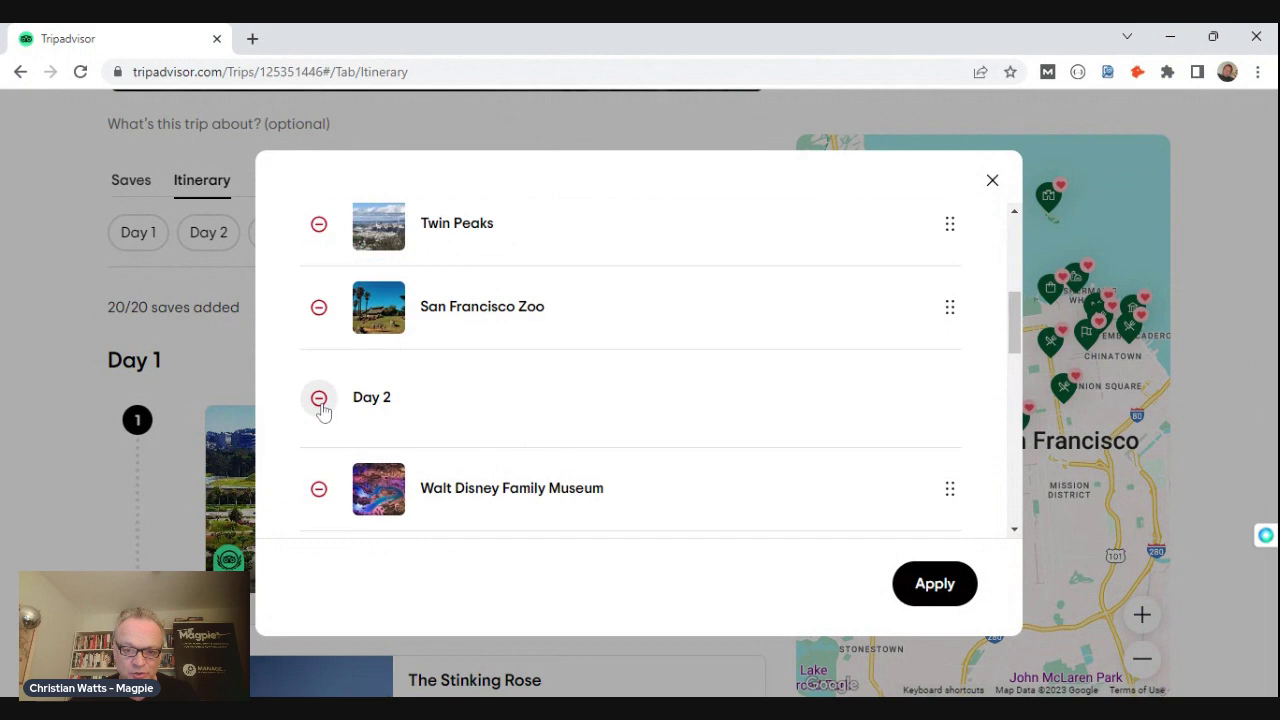
# Remove Twin Peaks from Day 1 and try moving San Francisco Zoo to a different place in the day's order.
pyautogui.moveTo(1015, 340)
pyautogui.mouseDown()
pyautogui.moveTo(989, 511)
pyautogui.moveTo(994, 280)
pyautogui.mouseUp()
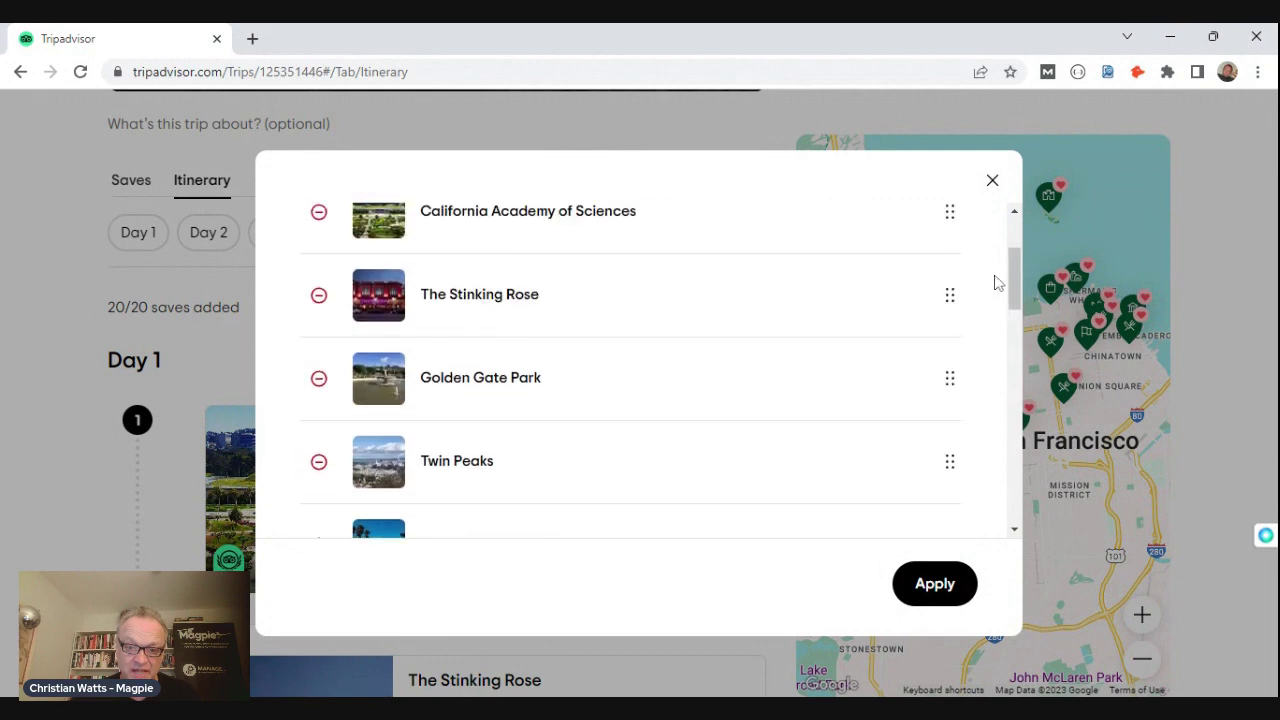
pyautogui.click(318, 463)
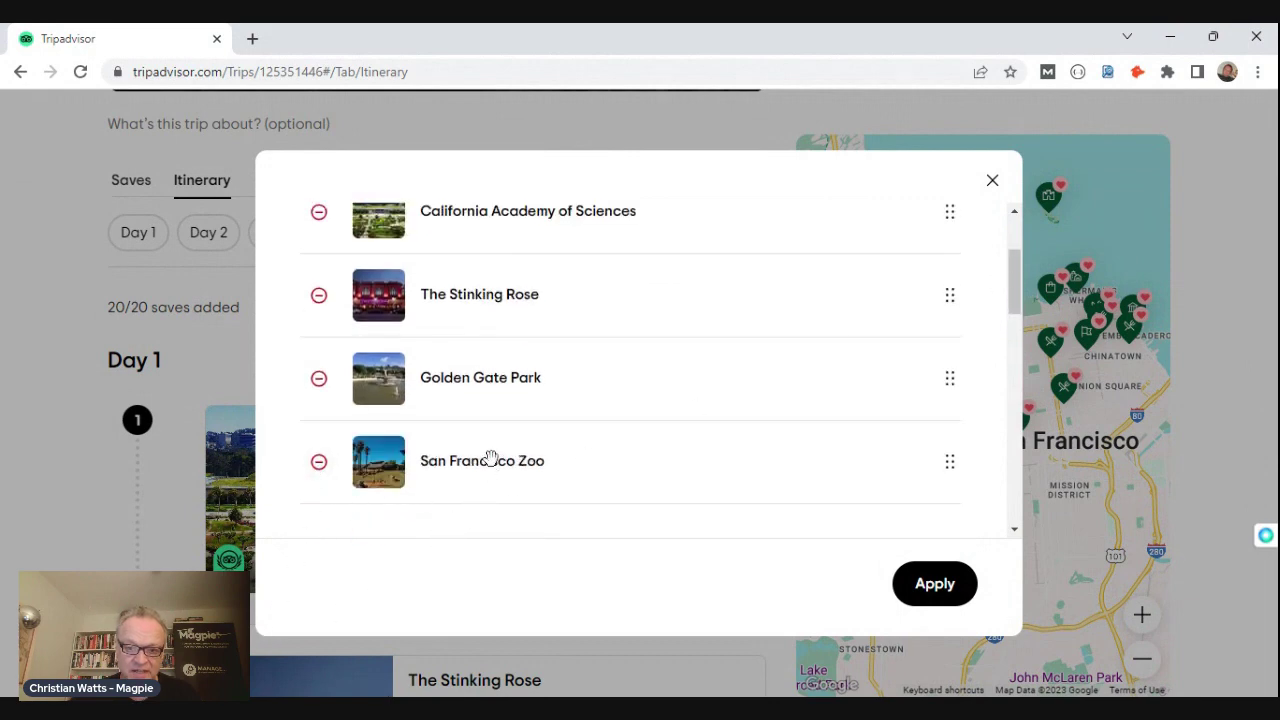
pyautogui.moveTo(489, 457); pyautogui.dragTo(492, 296)
pyautogui.moveTo(491, 457); pyautogui.dragTo(482, 390)
# Check the remaining stops down to House of Prime Rib and apply the itinerary edits.
pyautogui.scroll(-2, 754, 420)
pyautogui.scroll(-2, 757, 416)
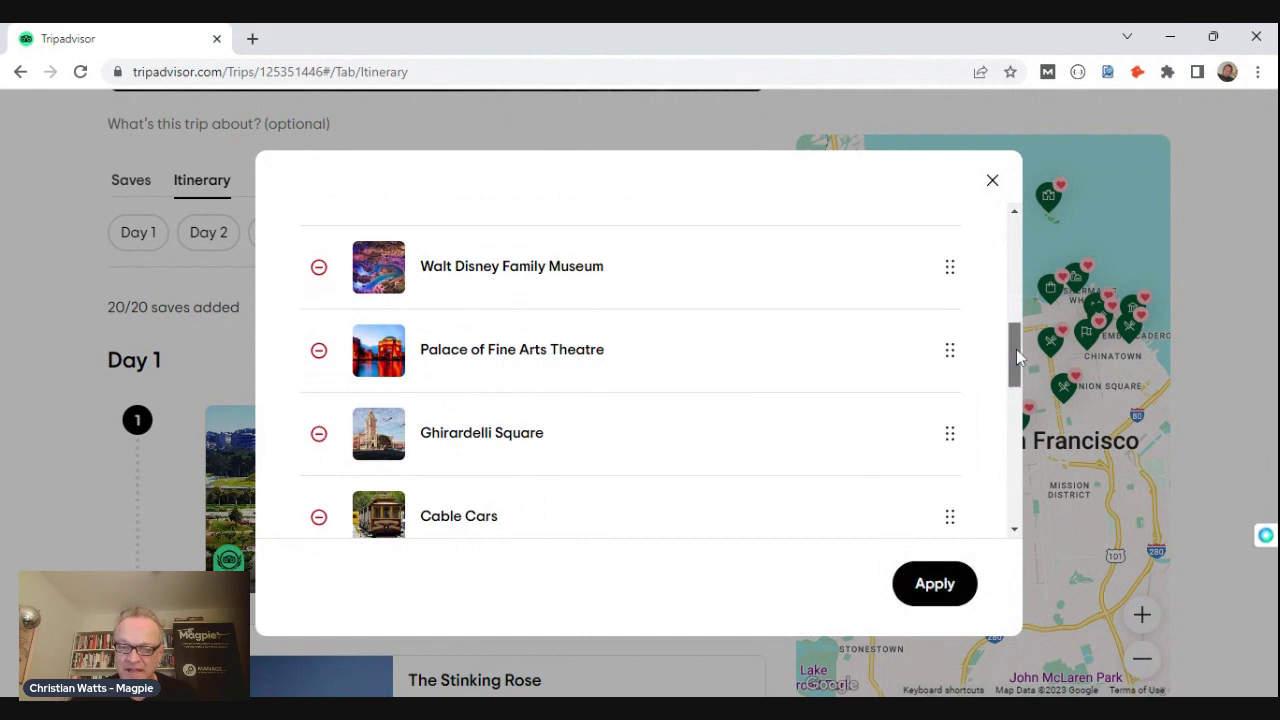
pyautogui.moveTo(1015, 352); pyautogui.dragTo(1014, 492)
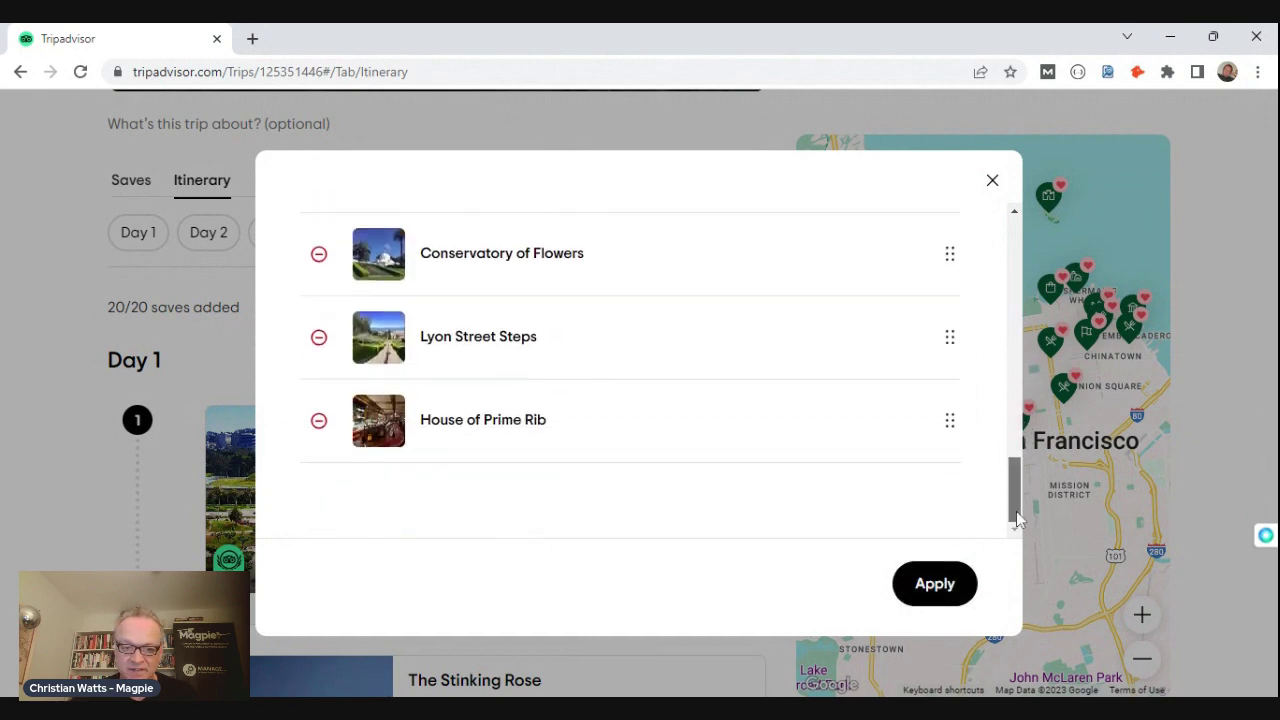
pyautogui.click(942, 590)
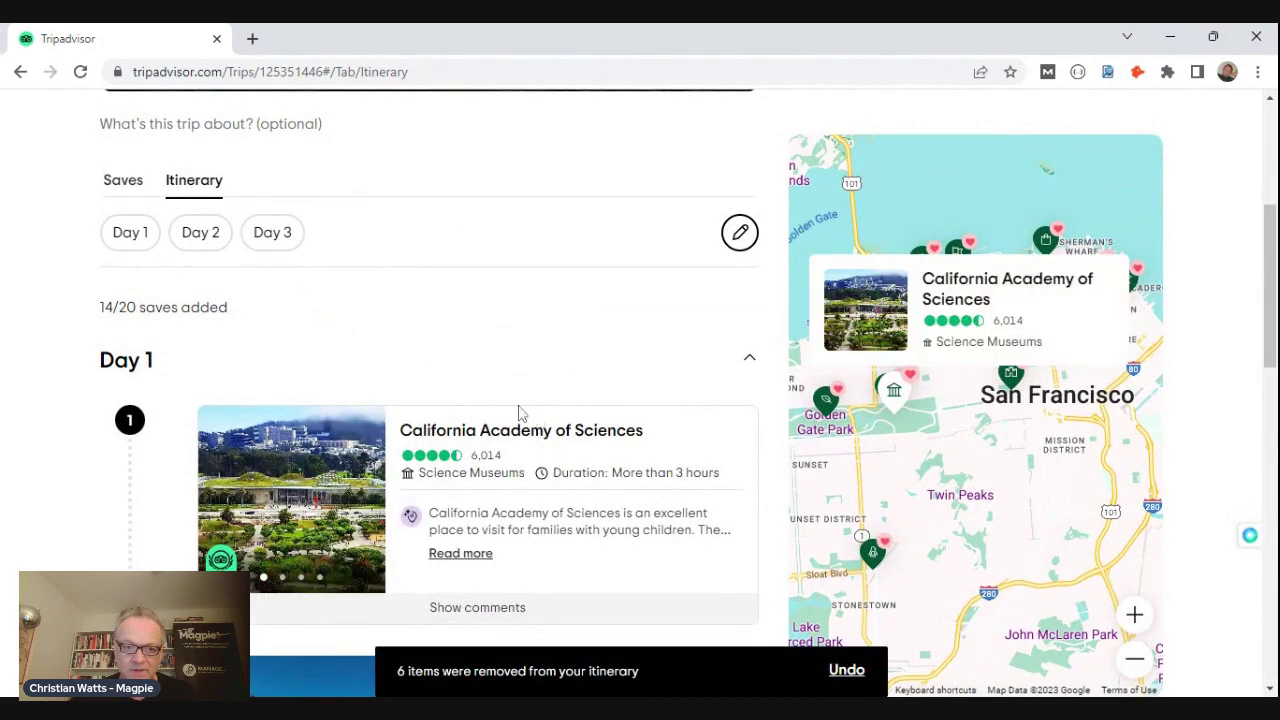
# Reopen the itinerary editor to check the remaining days, close it without changes, and look over the trip page.
pyautogui.scroll(2, 680, 350)
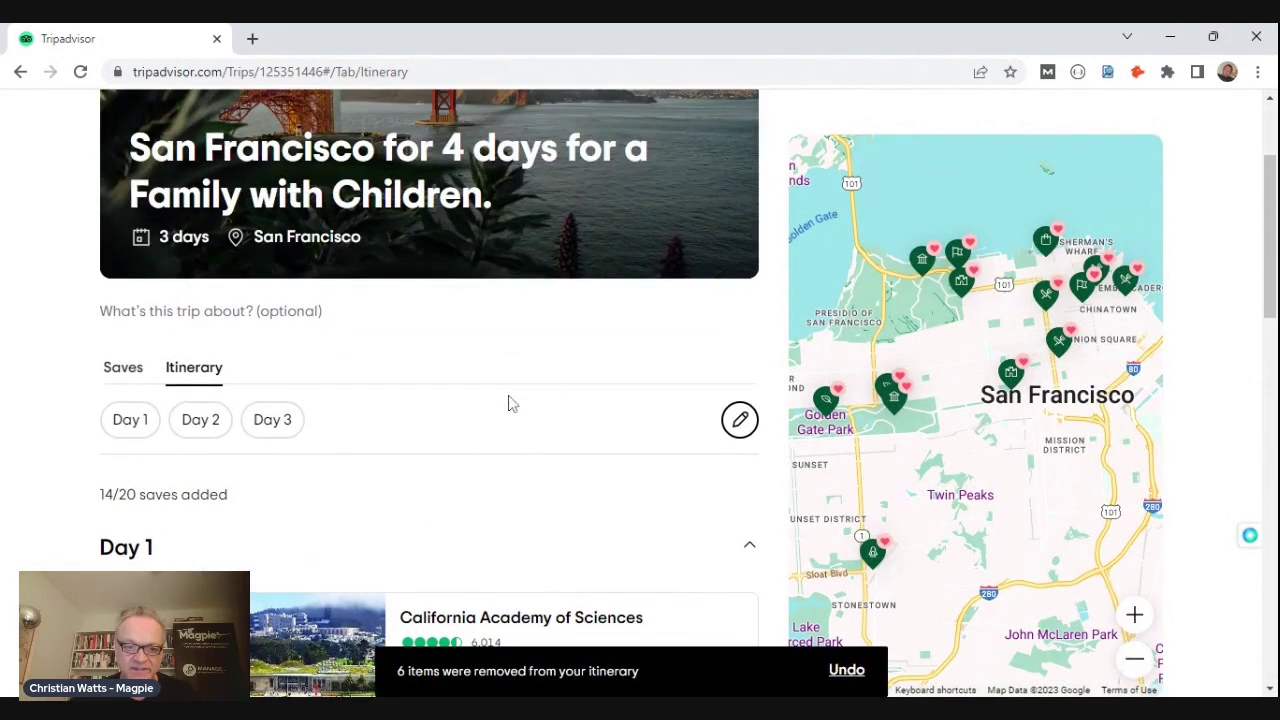
pyautogui.click(740, 420)
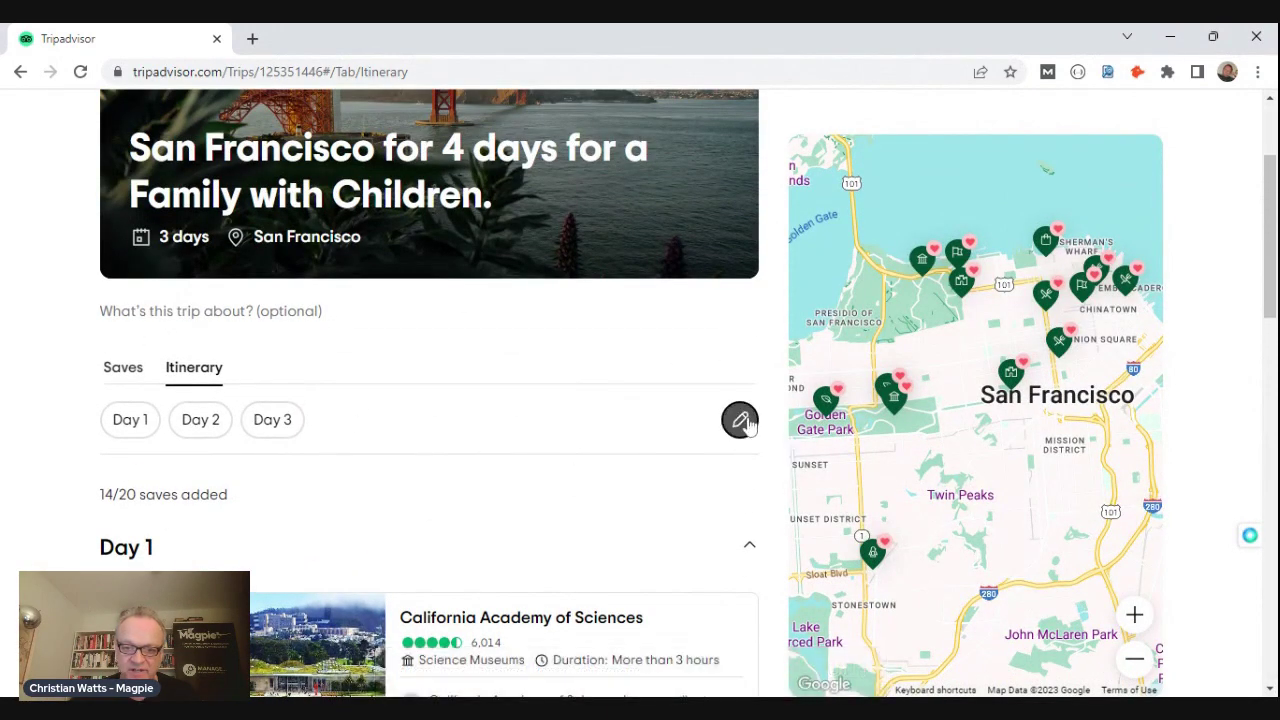
pyautogui.scroll(-12, 745, 400)
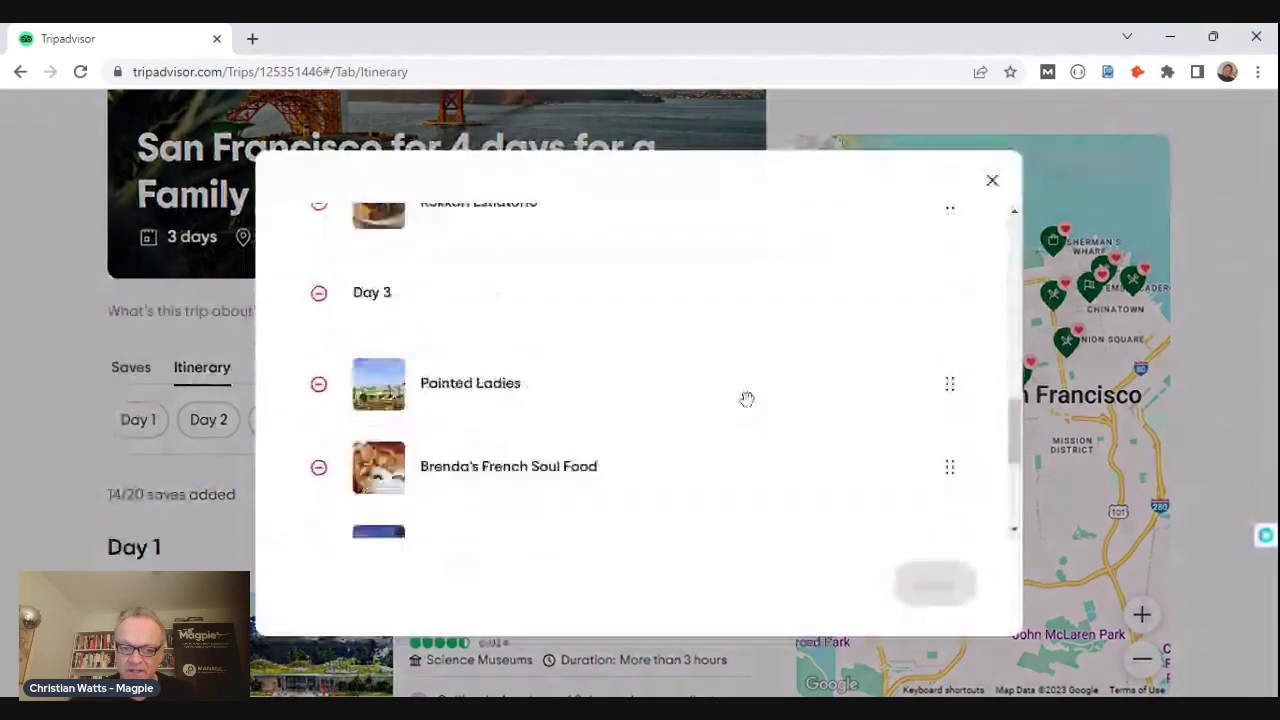
pyautogui.click(992, 180)
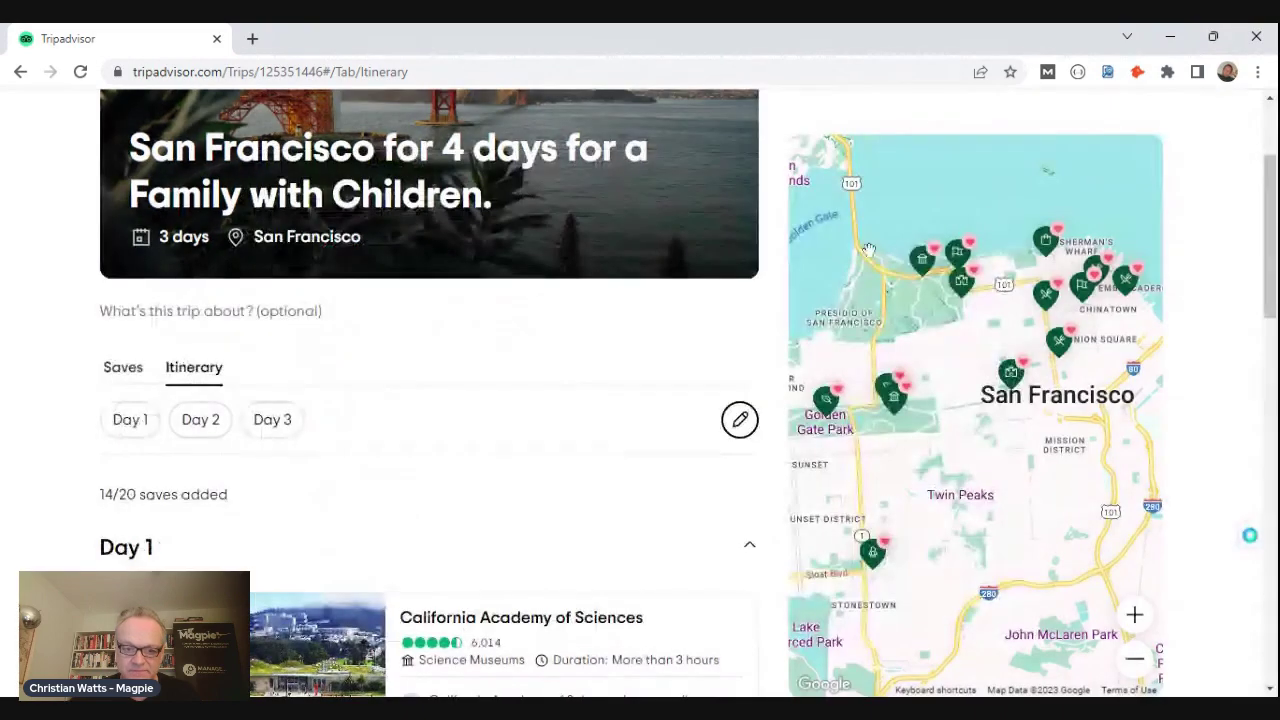
pyautogui.scroll(-3, 595, 428)
pyautogui.scroll(4, 595, 428)
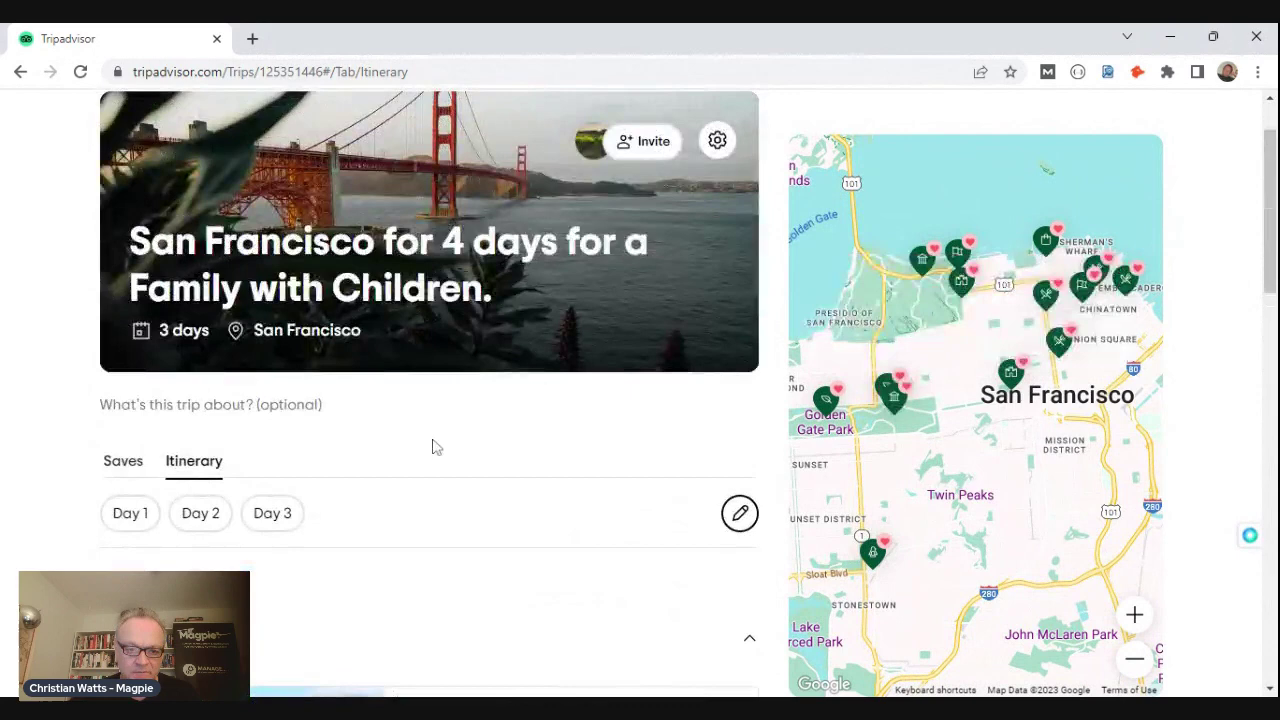
# Show the trip's saved items and view the form for adding a note, closing it without creating one.
pyautogui.click(116, 461)
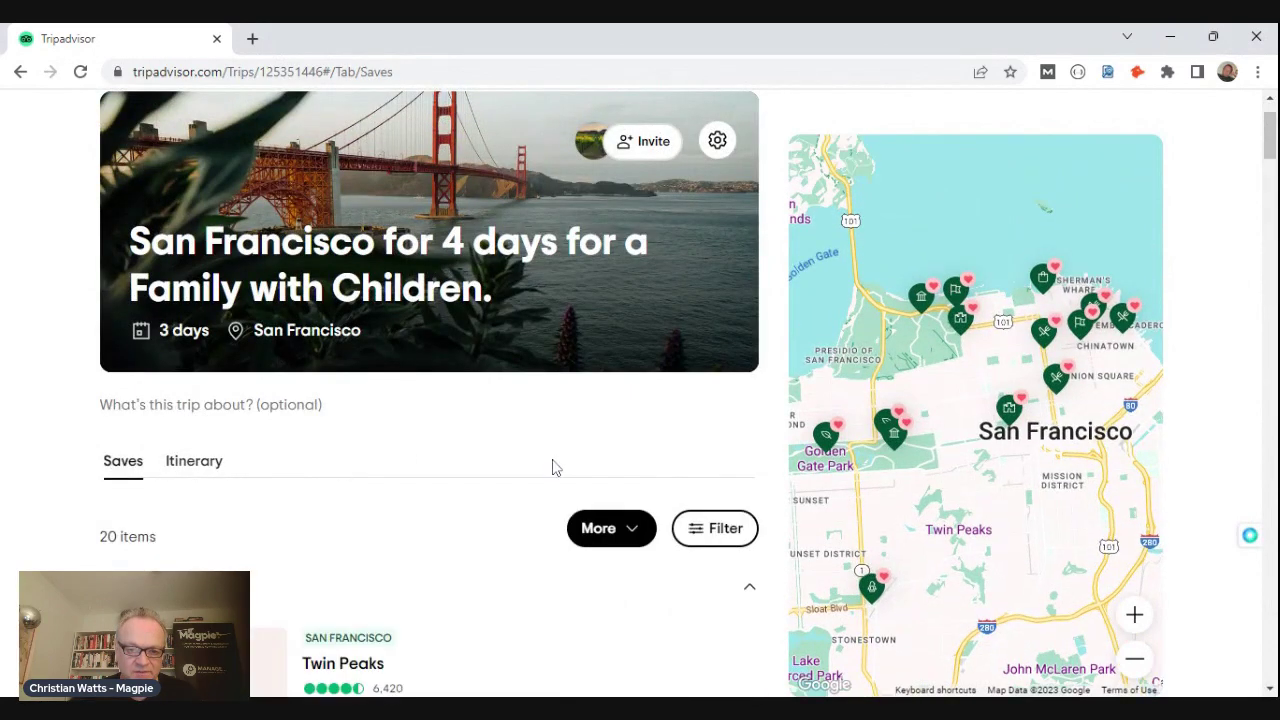
pyautogui.scroll(-2, 590, 460)
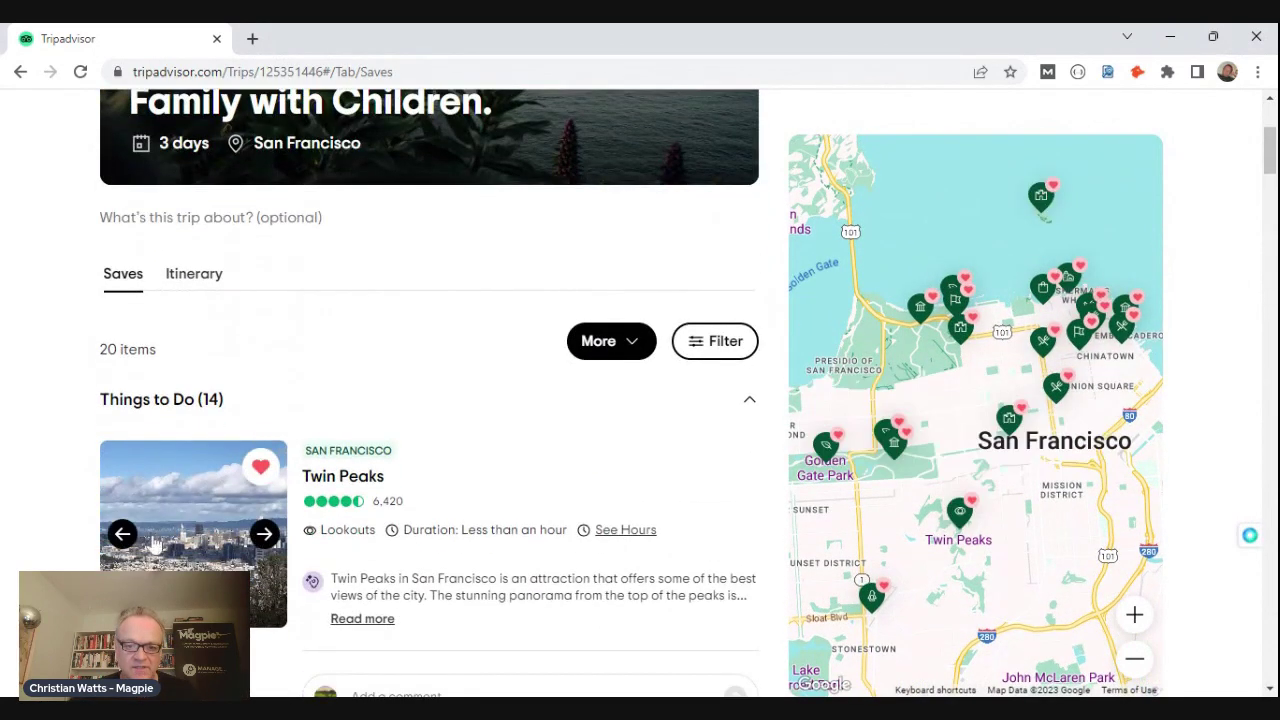
pyautogui.scroll(-2, 551, 483)
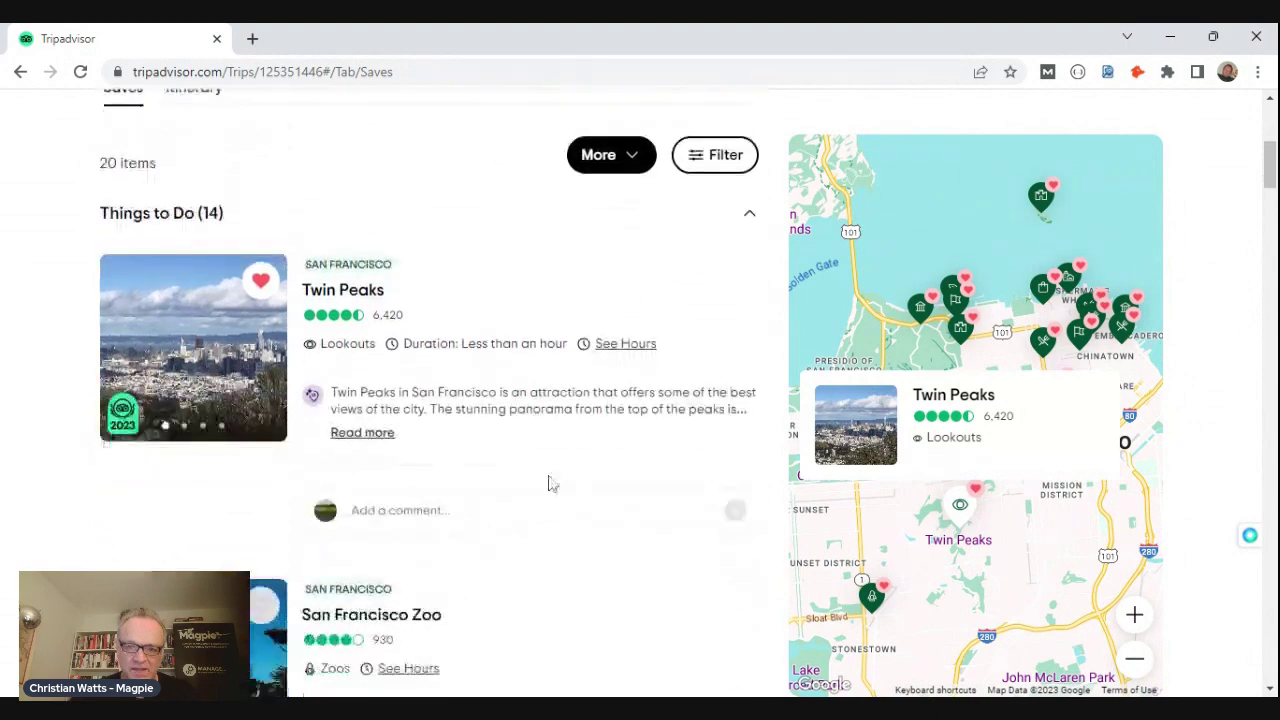
pyautogui.click(636, 160)
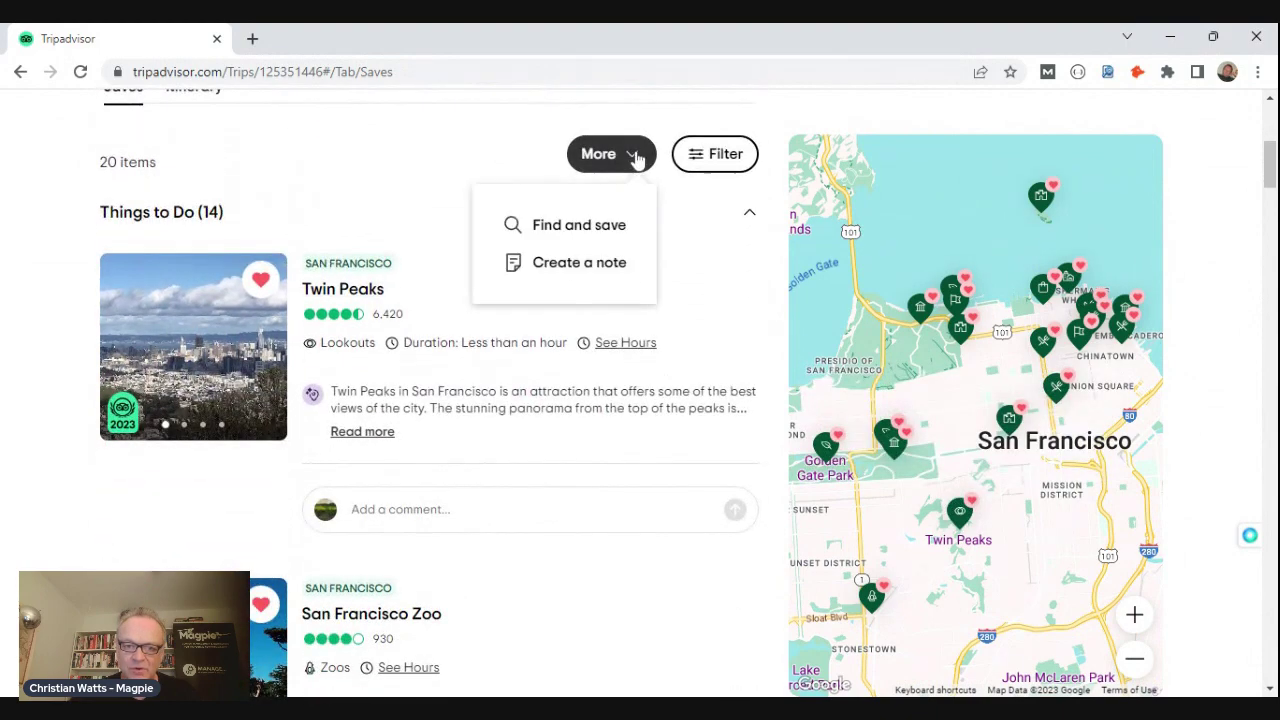
pyautogui.click(575, 264)
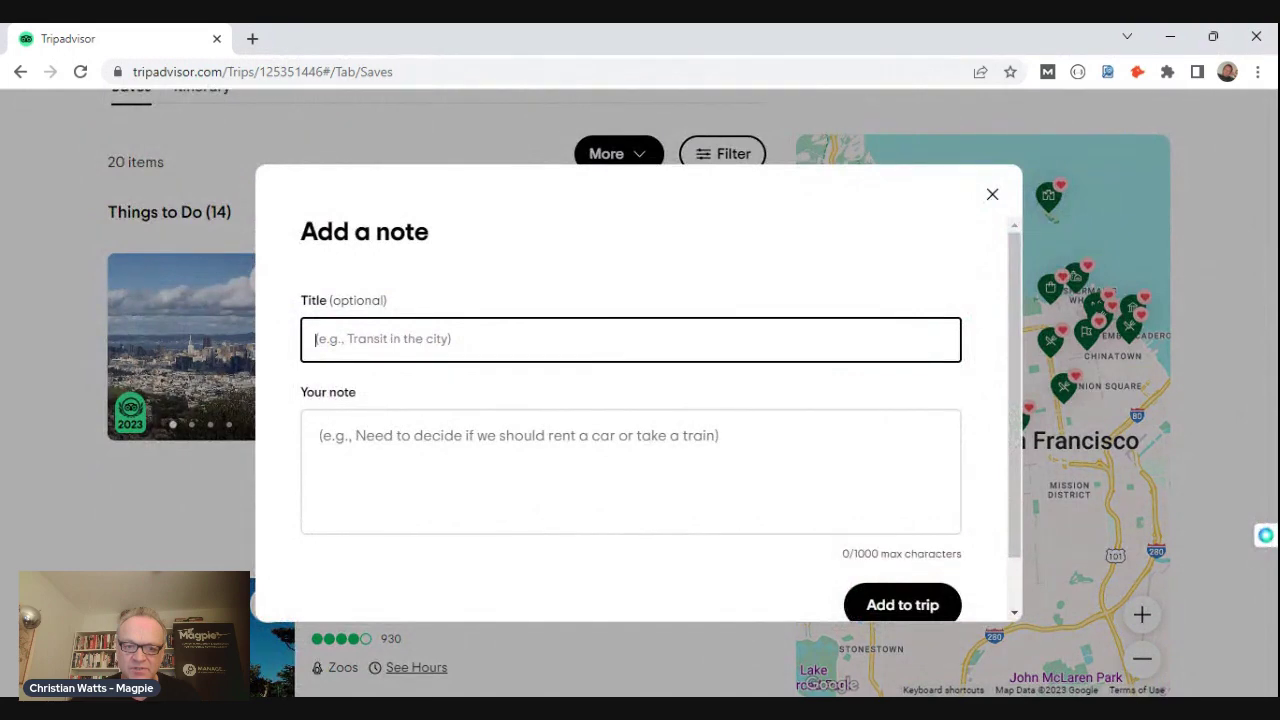
pyautogui.click(993, 195)
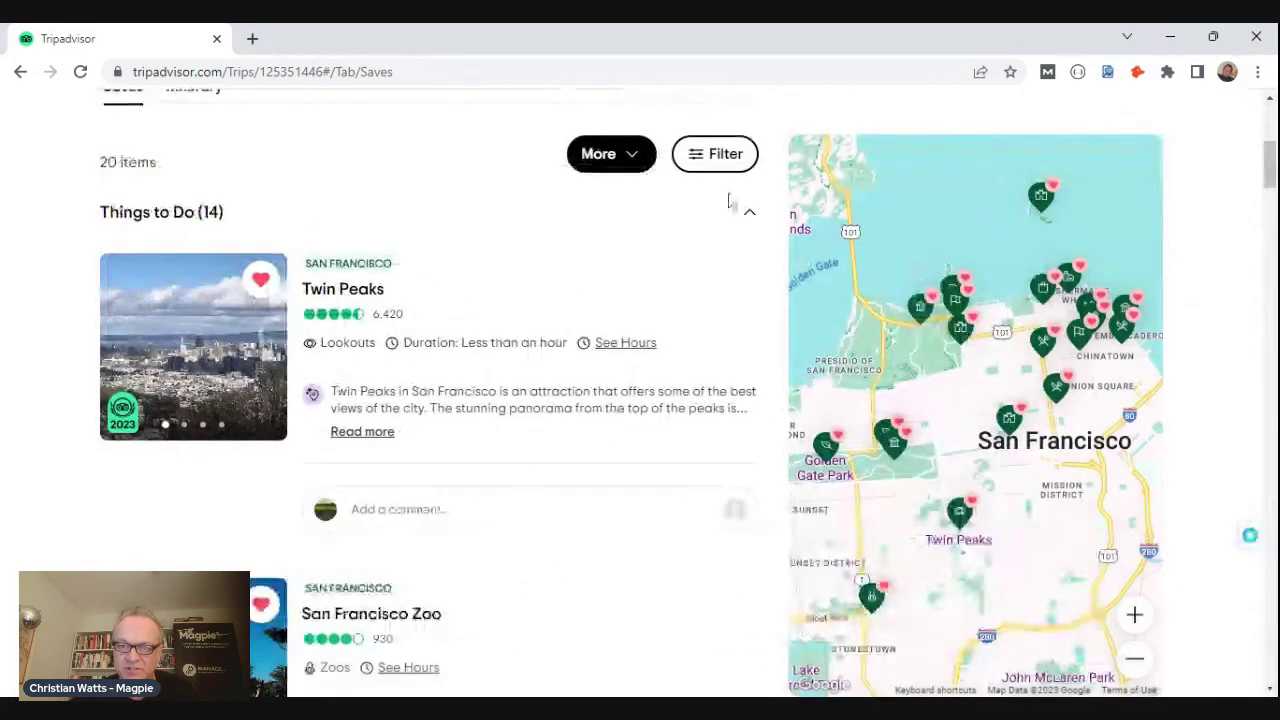
# View the location and category filter options for the saved items, then close them without applying a filter.
pyautogui.click(714, 154)
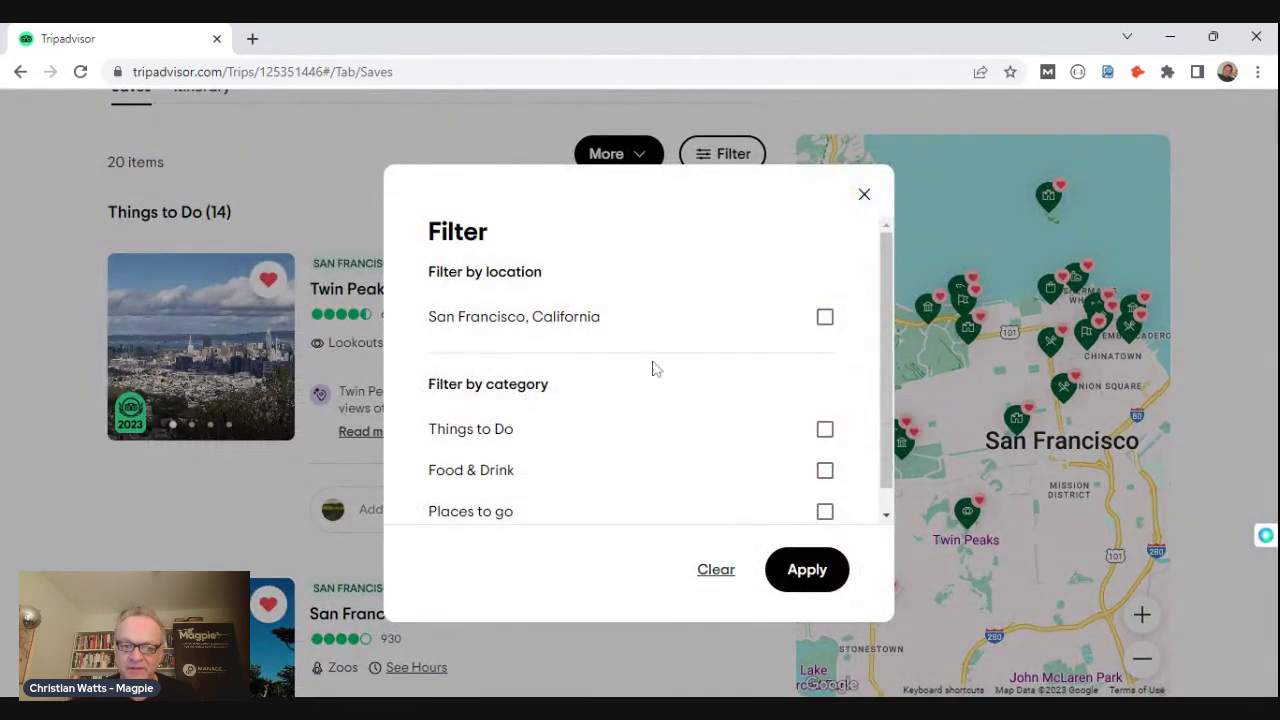
pyautogui.moveTo(886, 385); pyautogui.dragTo(888, 428)
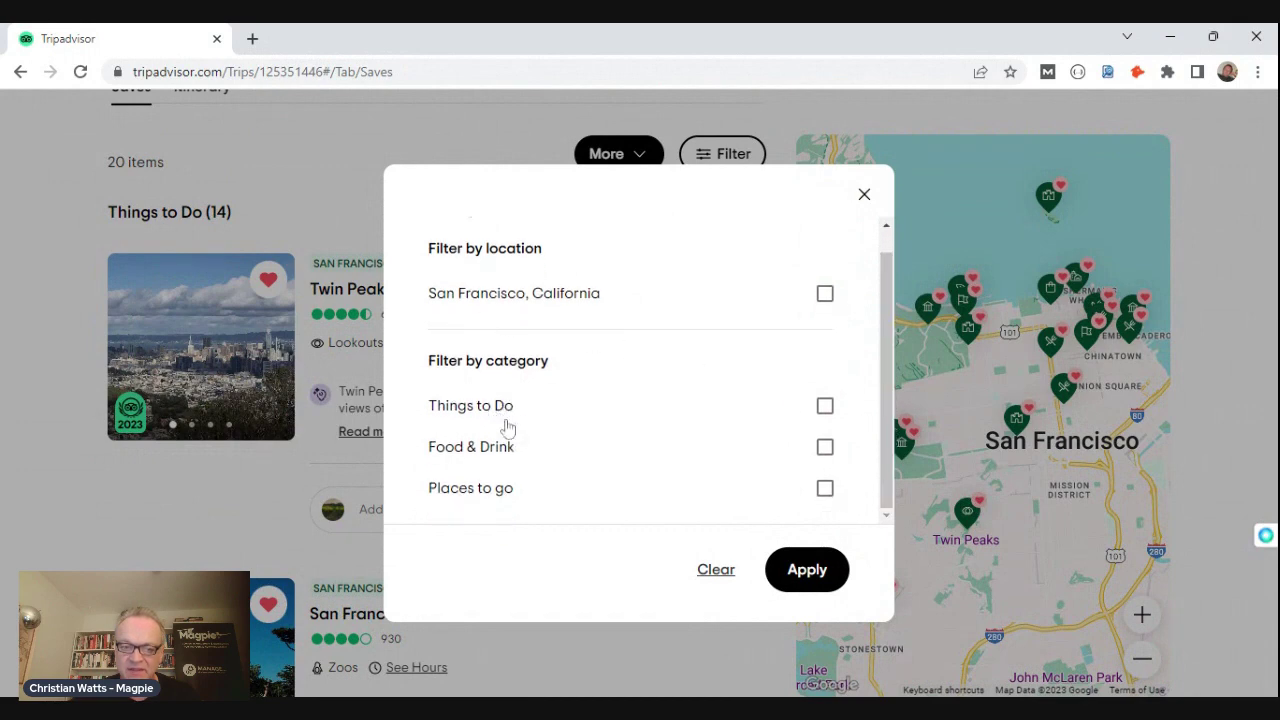
pyautogui.click(865, 200)
pyautogui.scroll(3, 457, 413)
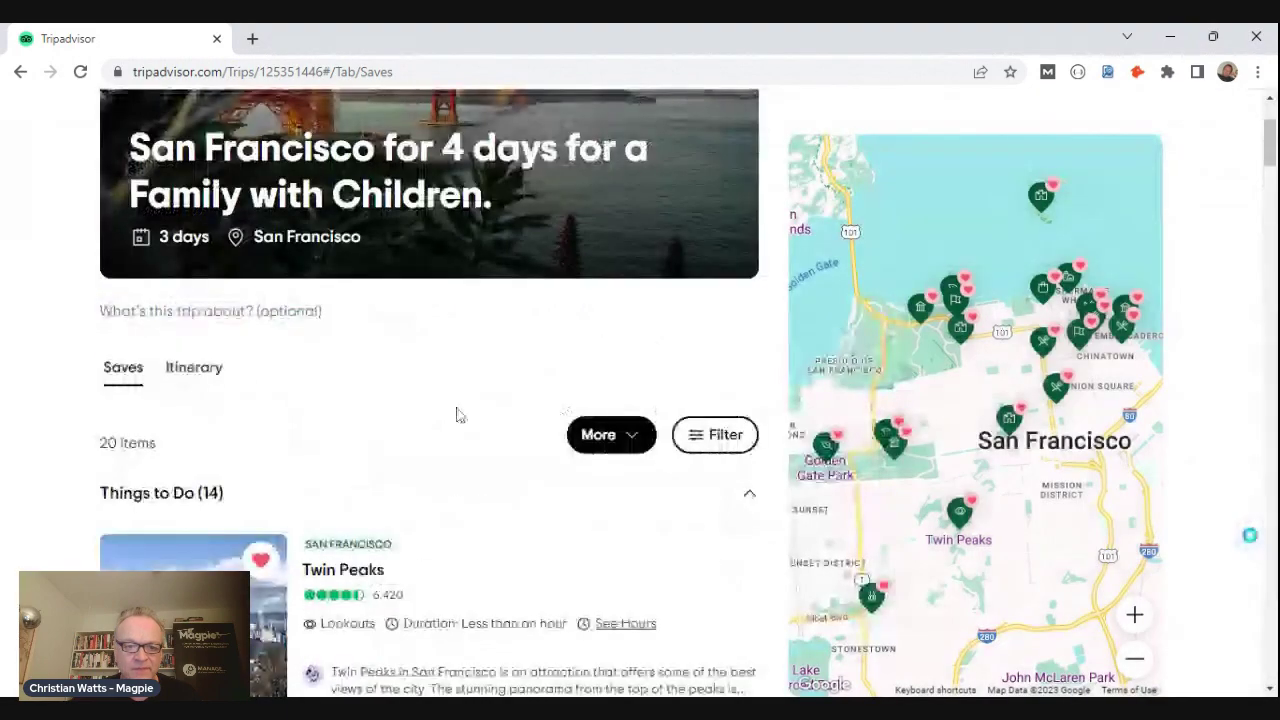
# Return to the itinerary and view the trip details and the collaborator invitation options, closing each without changes.
pyautogui.click(200, 370)
pyautogui.scroll(-1, 530, 450)
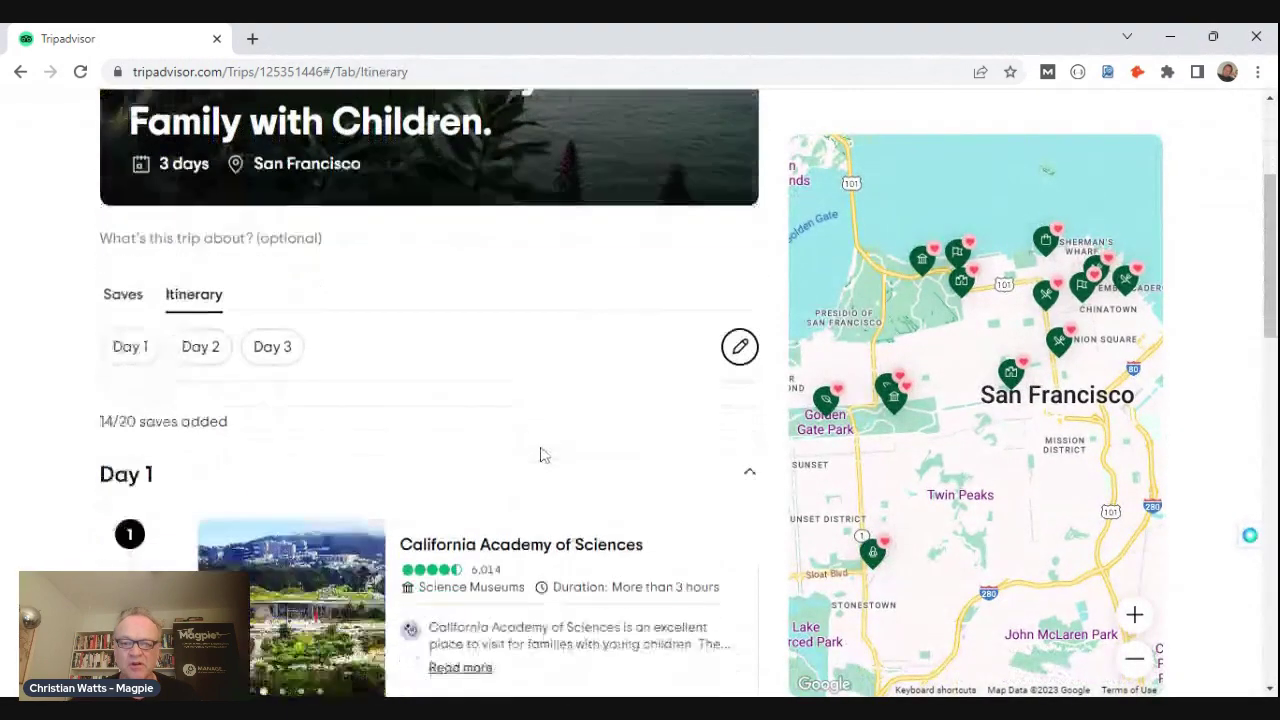
pyautogui.scroll(3, 540, 455)
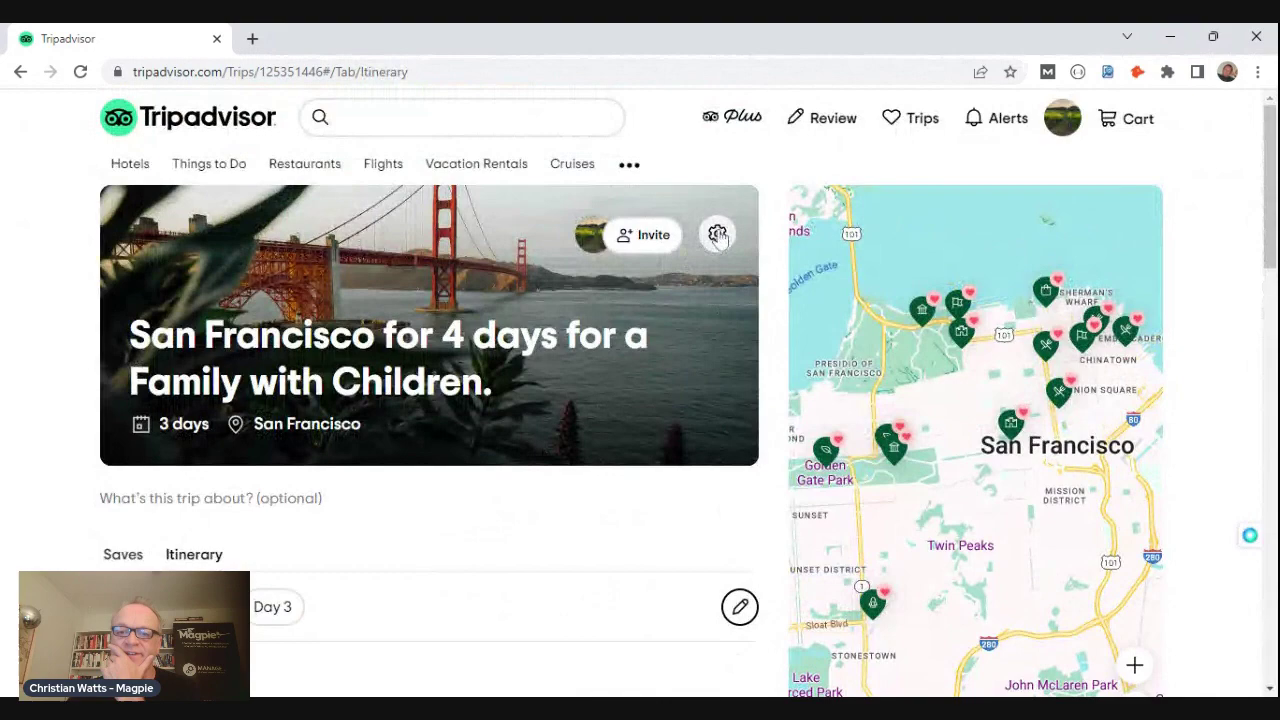
pyautogui.click(718, 235)
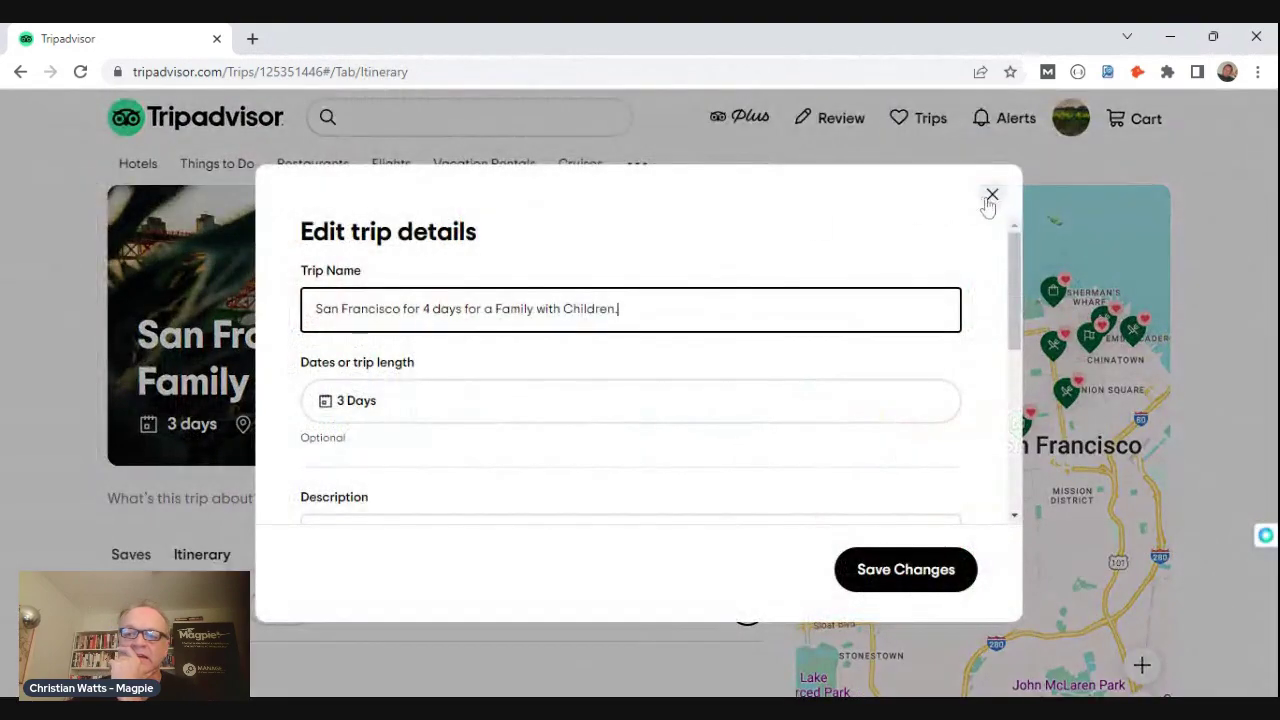
pyautogui.click(991, 196)
pyautogui.click(648, 235)
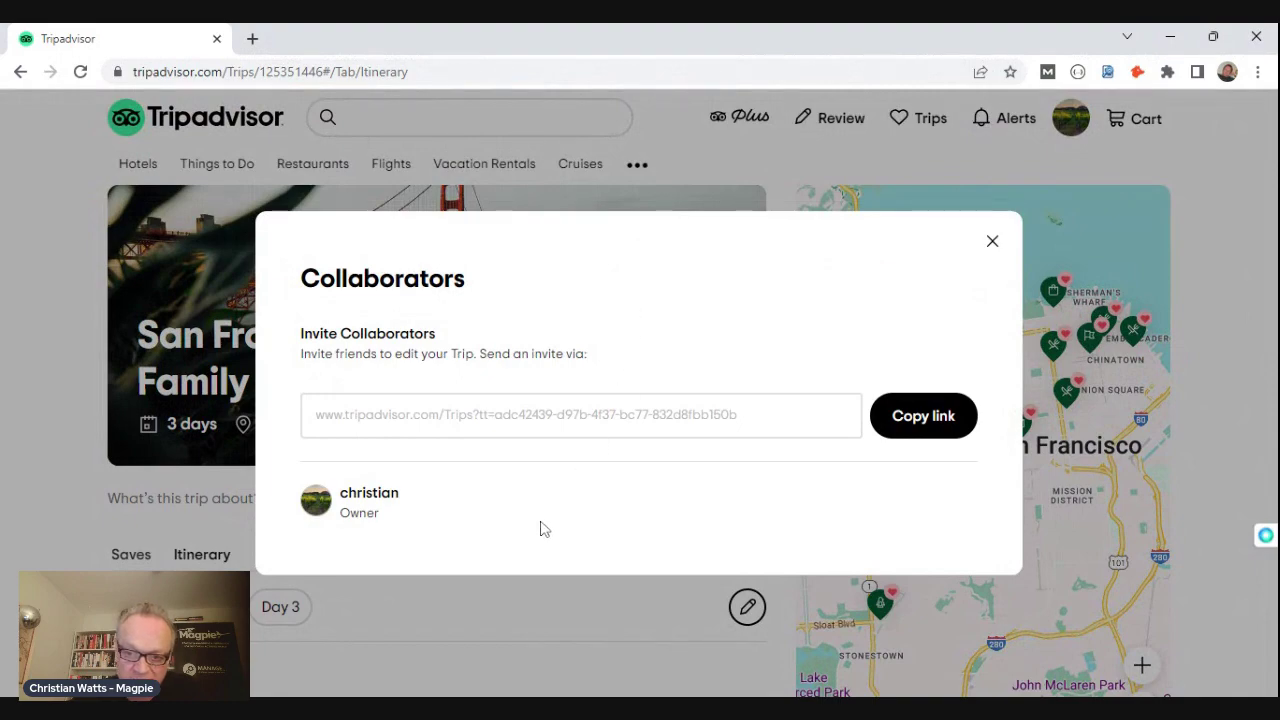
pyautogui.click(992, 245)
# Set the trip length to 4 days in the trip details and save the changes.
pyautogui.click(720, 240)
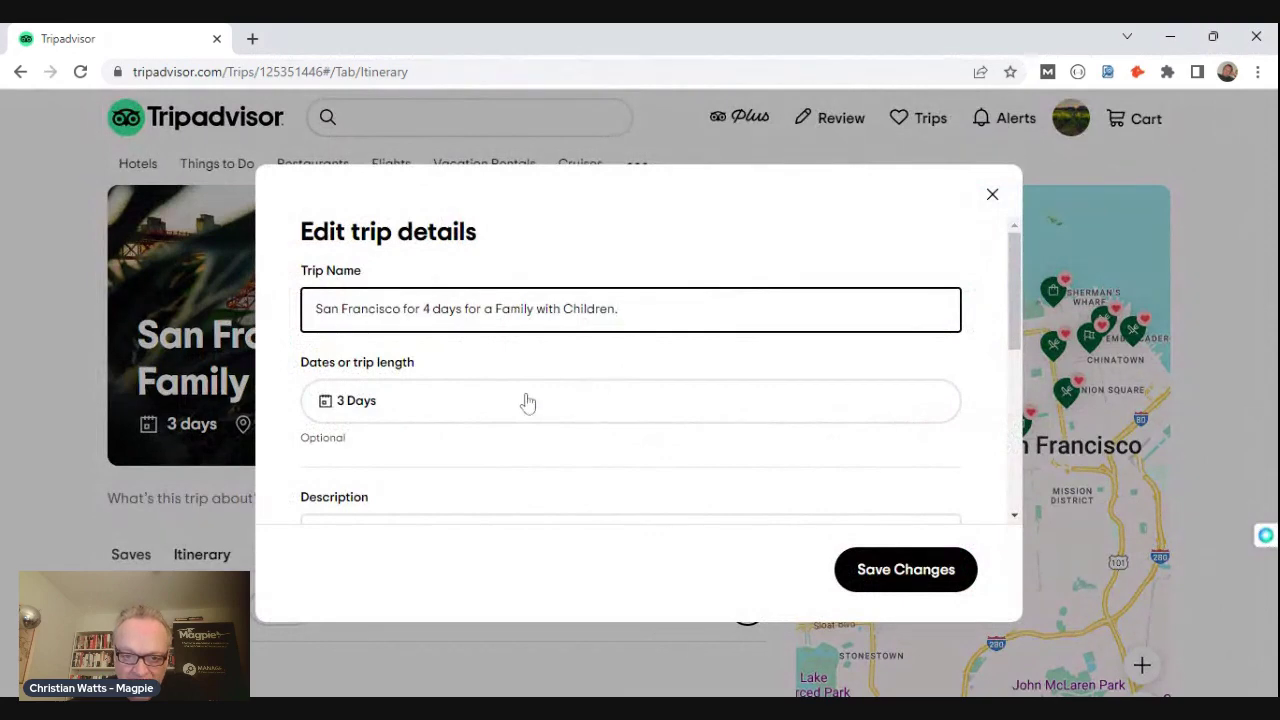
pyautogui.scroll(-2, 574, 349)
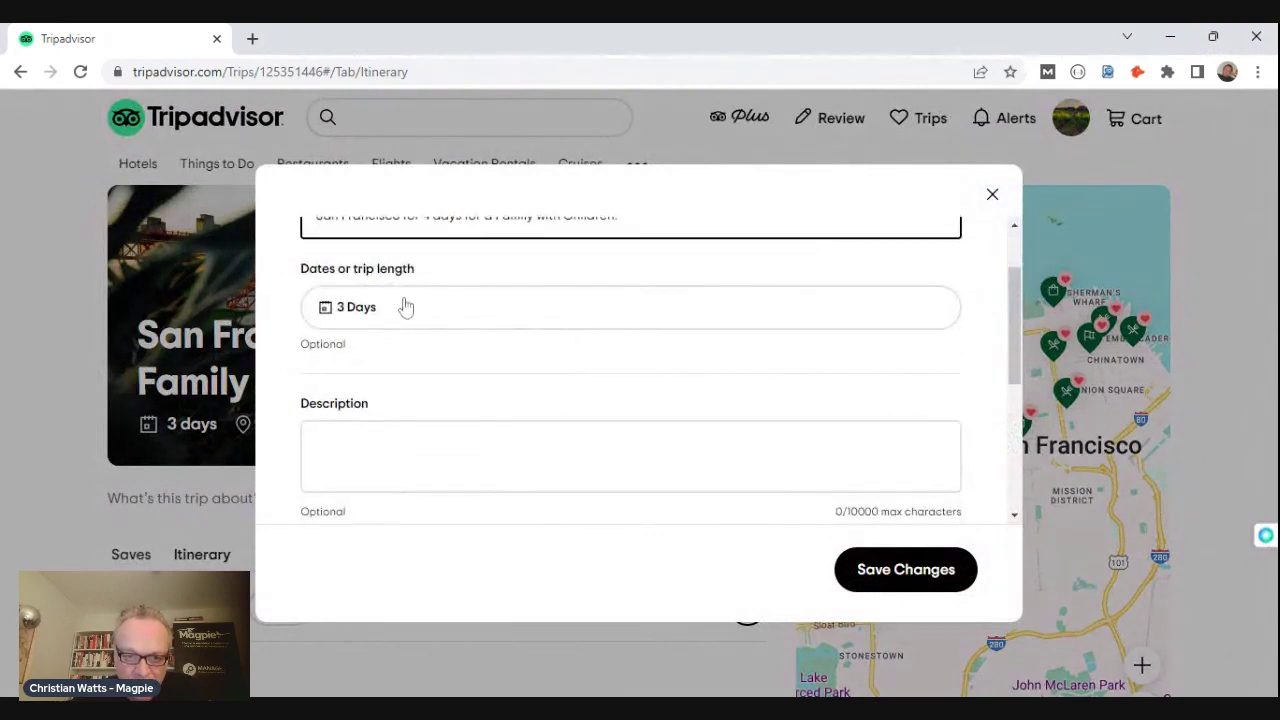
pyautogui.click(405, 307)
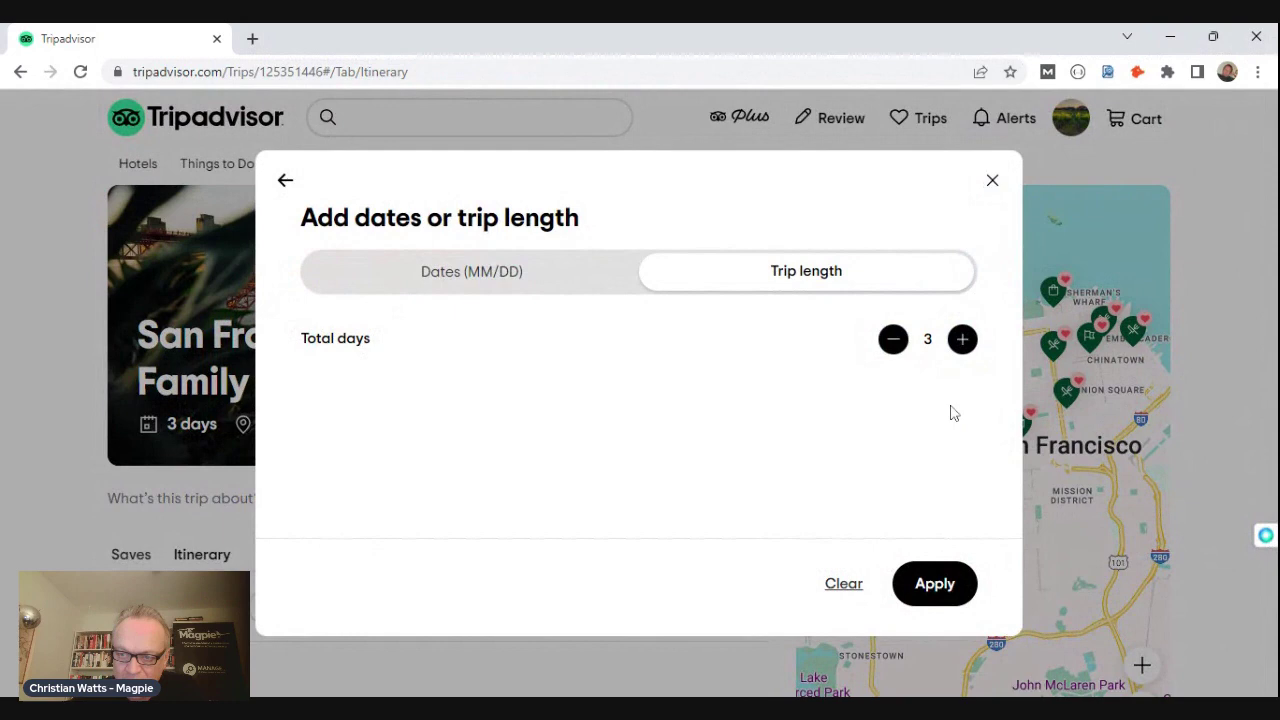
pyautogui.click(962, 339)
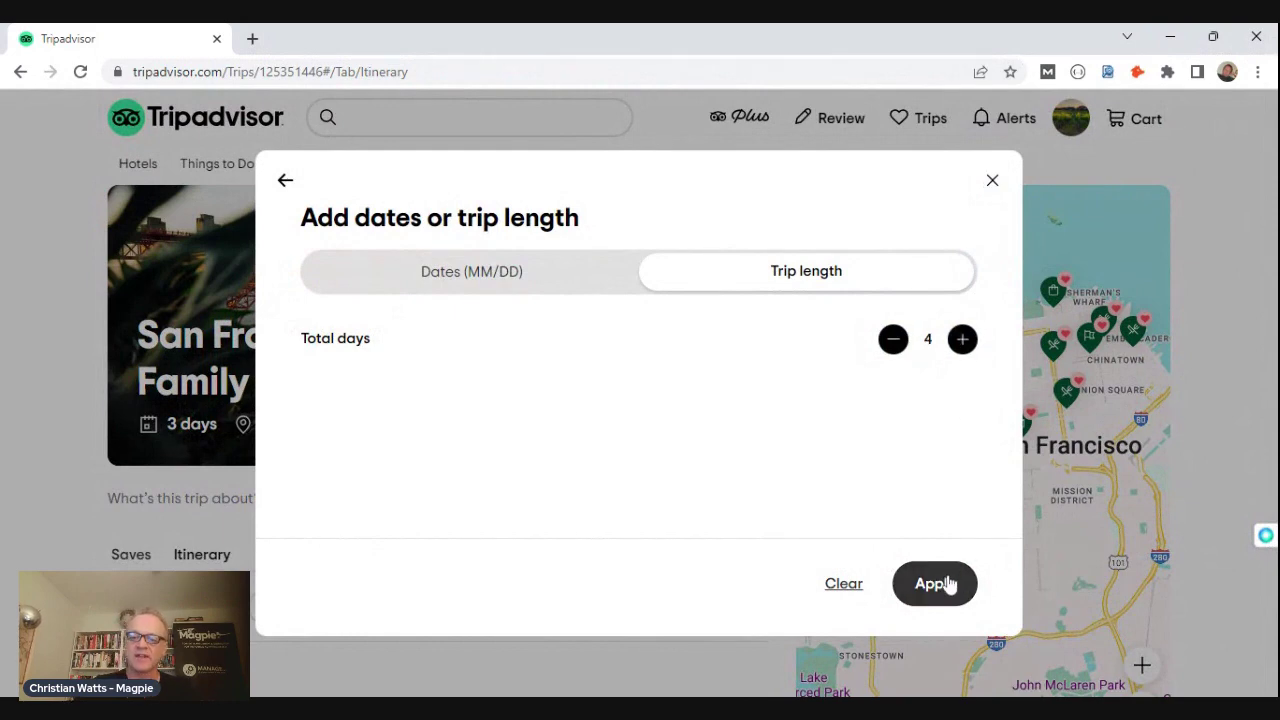
pyautogui.click(946, 584)
pyautogui.scroll(-1, 570, 456)
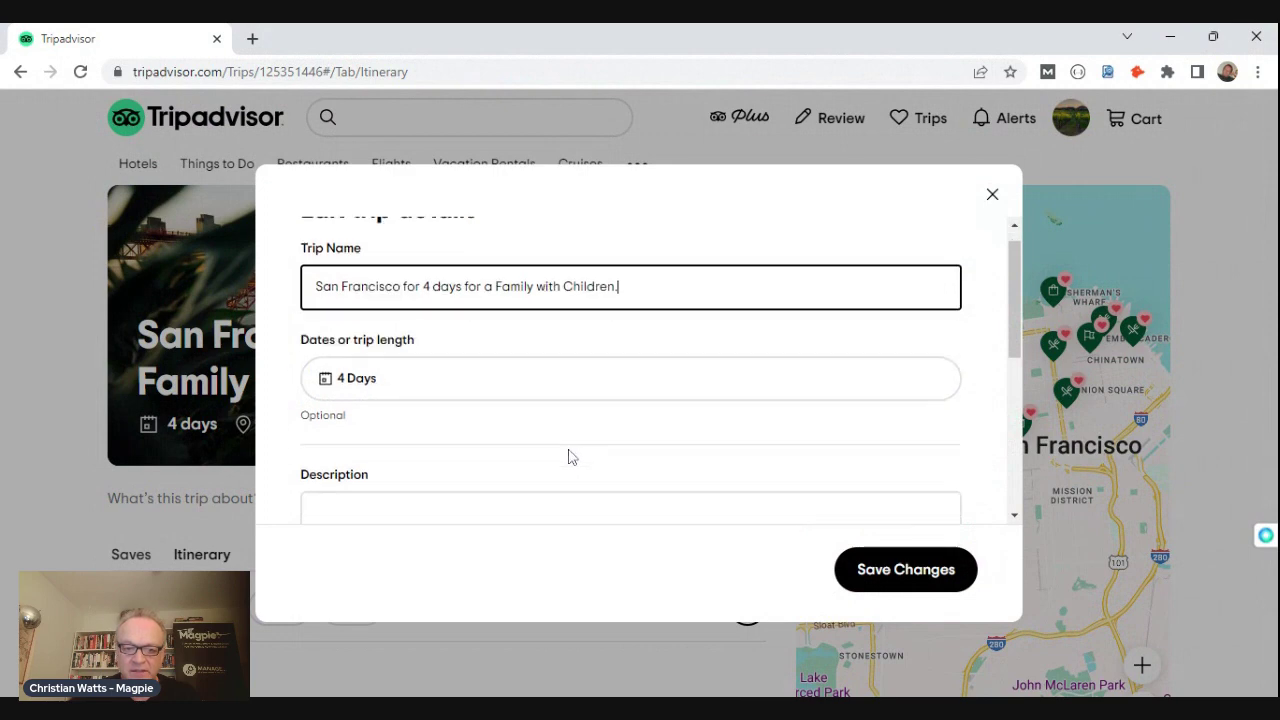
pyautogui.scroll(-4, 570, 456)
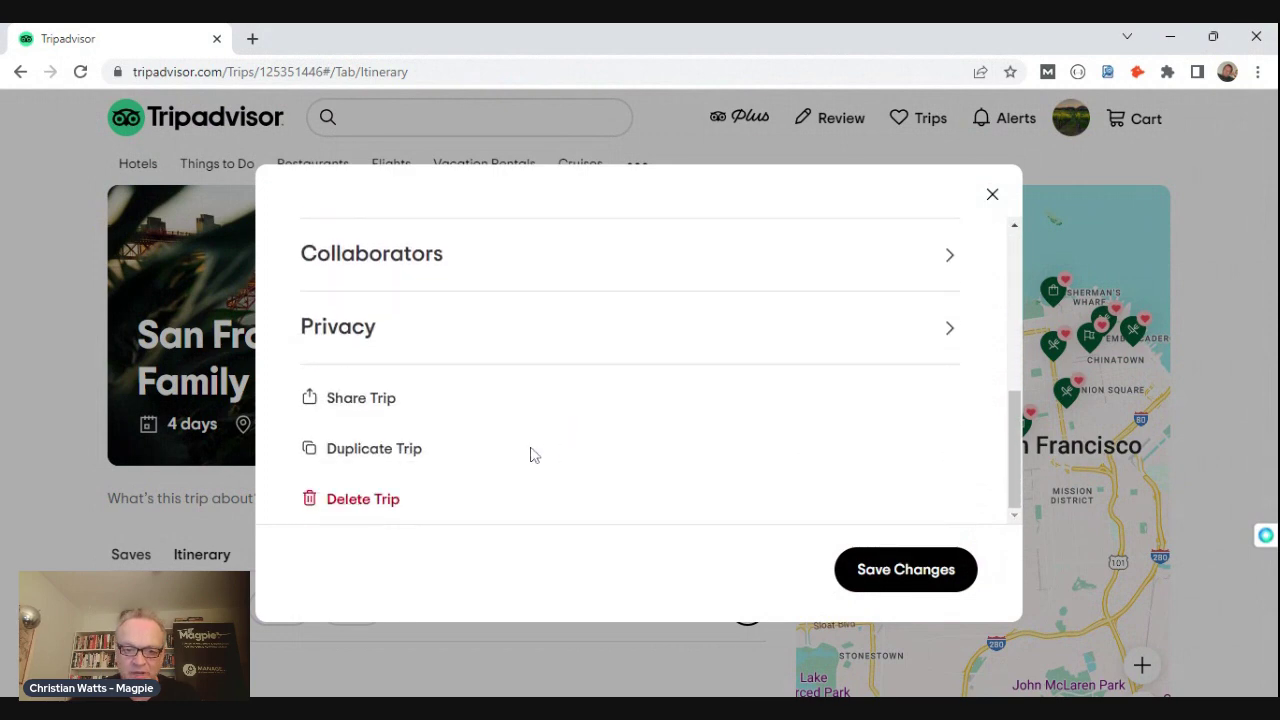
pyautogui.click(886, 571)
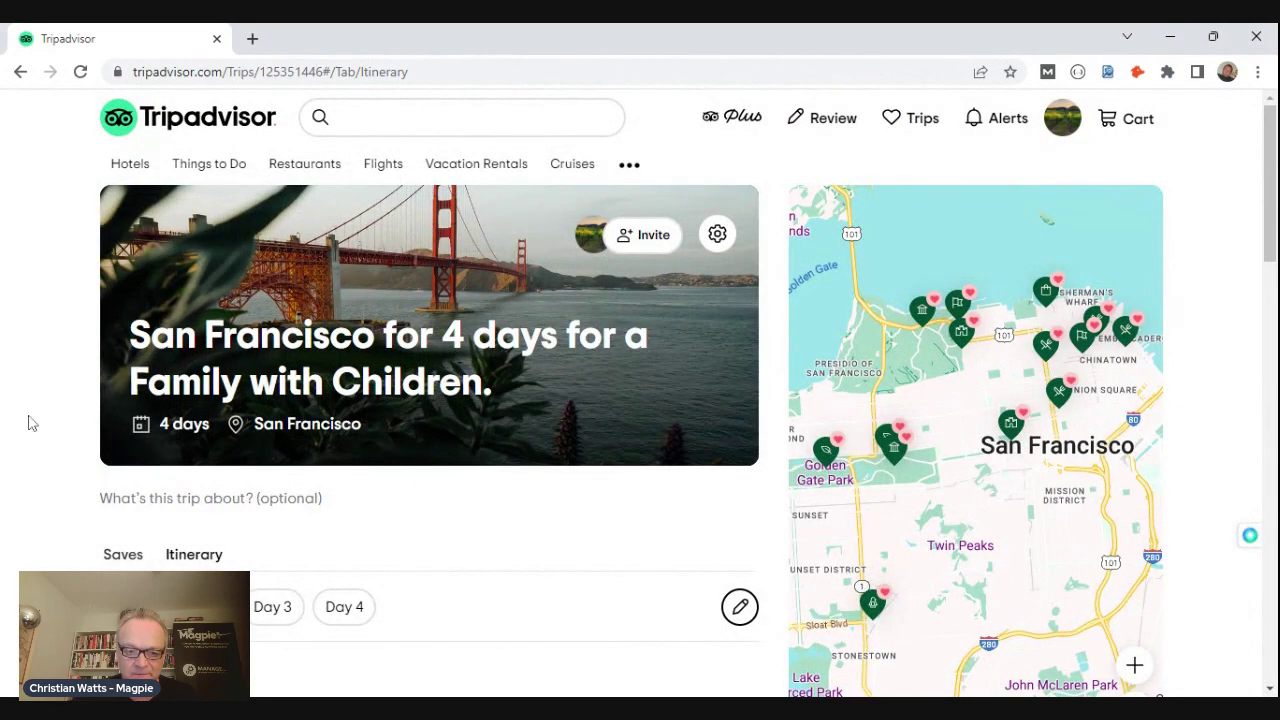
# Add California Academy of Sciences and Golden Gate Park from the saved items to Day 4 of the itinerary.
pyautogui.scroll(-3, 30, 422)
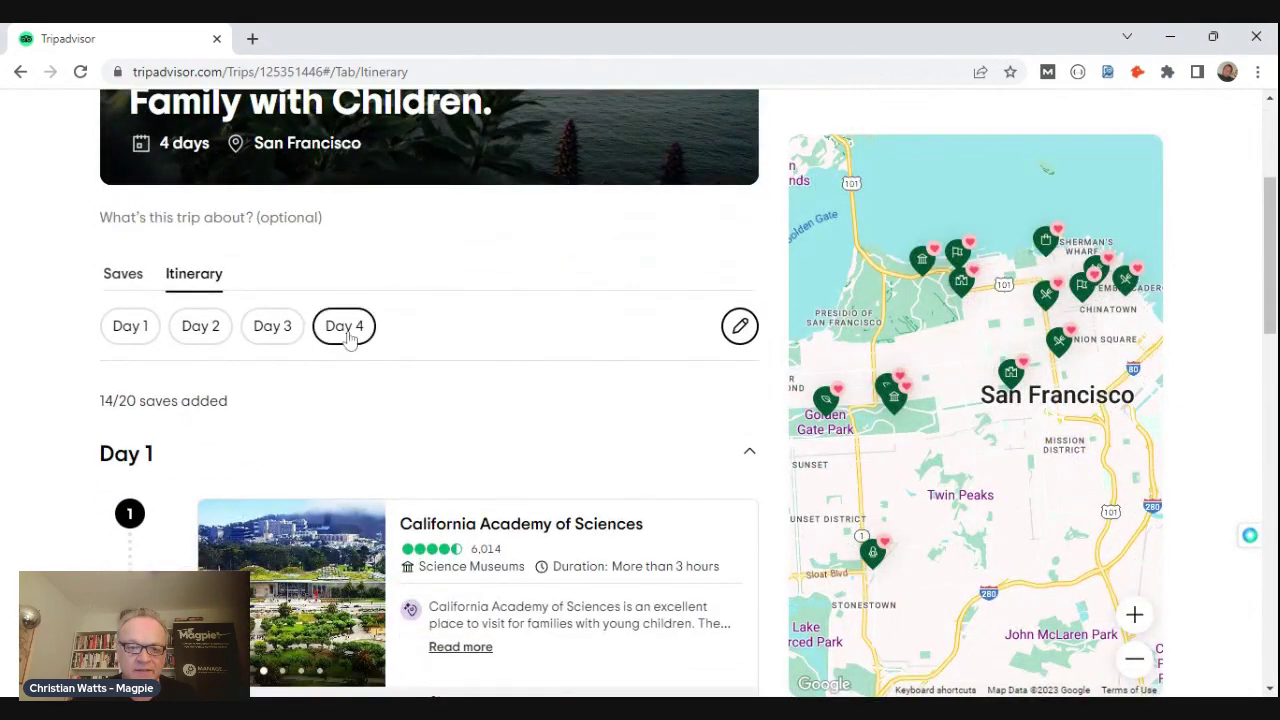
pyautogui.click(345, 330)
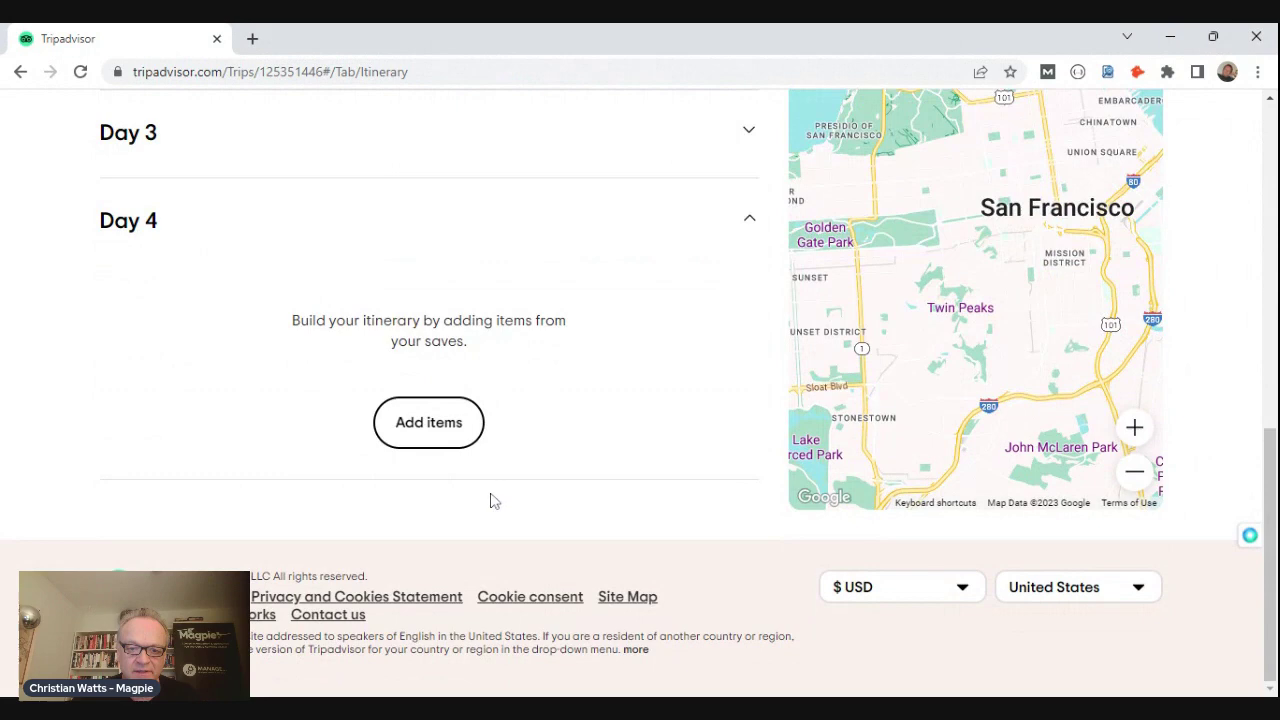
pyautogui.click(453, 435)
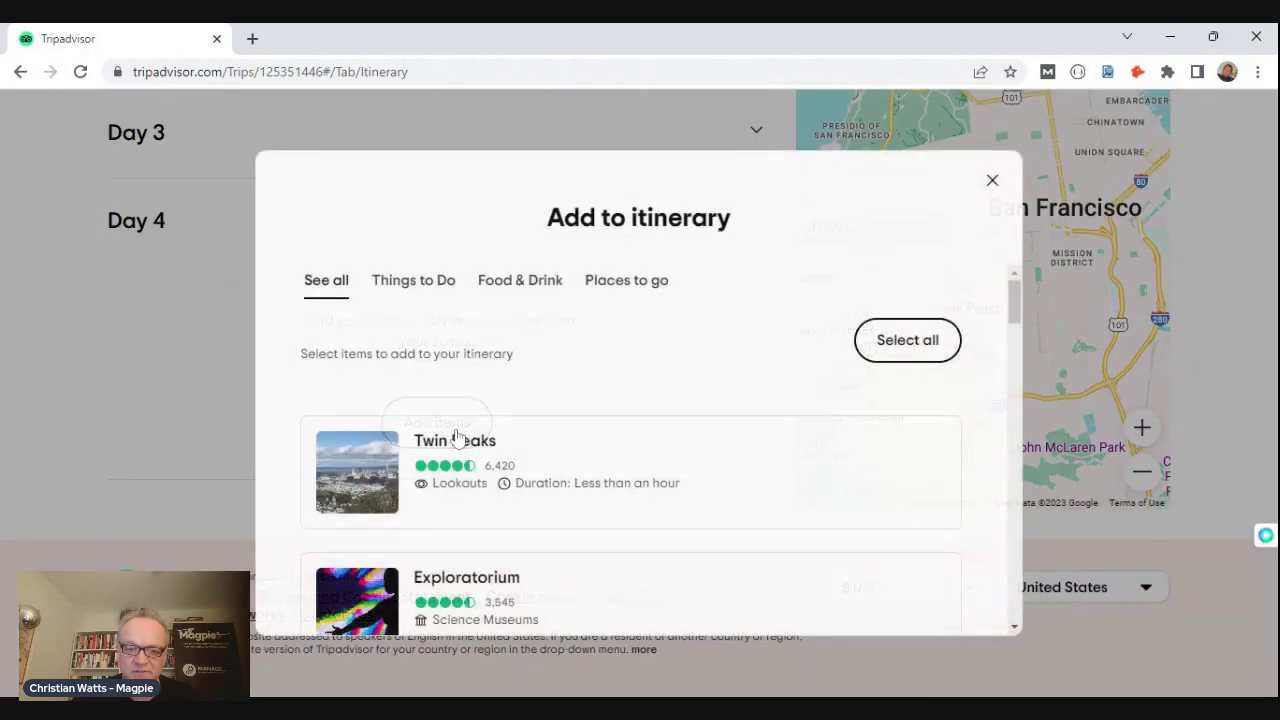
pyautogui.scroll(-1, 650, 430)
pyautogui.scroll(-12, 650, 430)
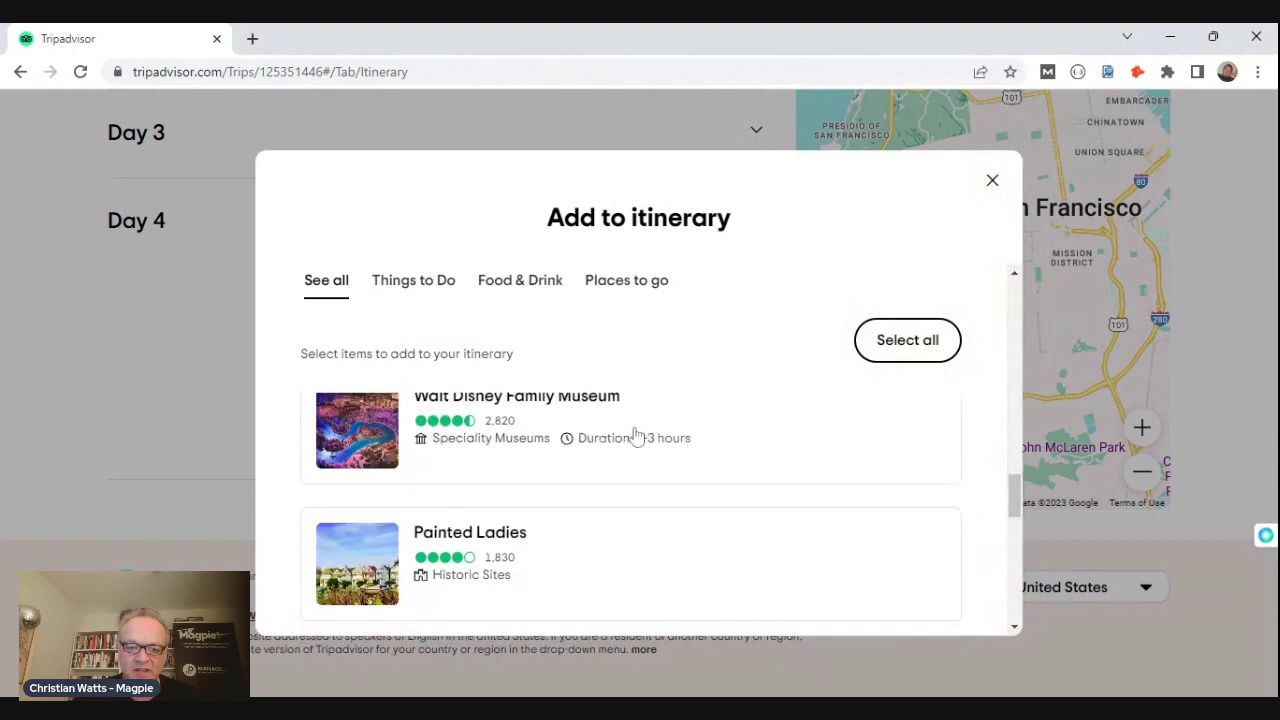
pyautogui.scroll(-6, 635, 434)
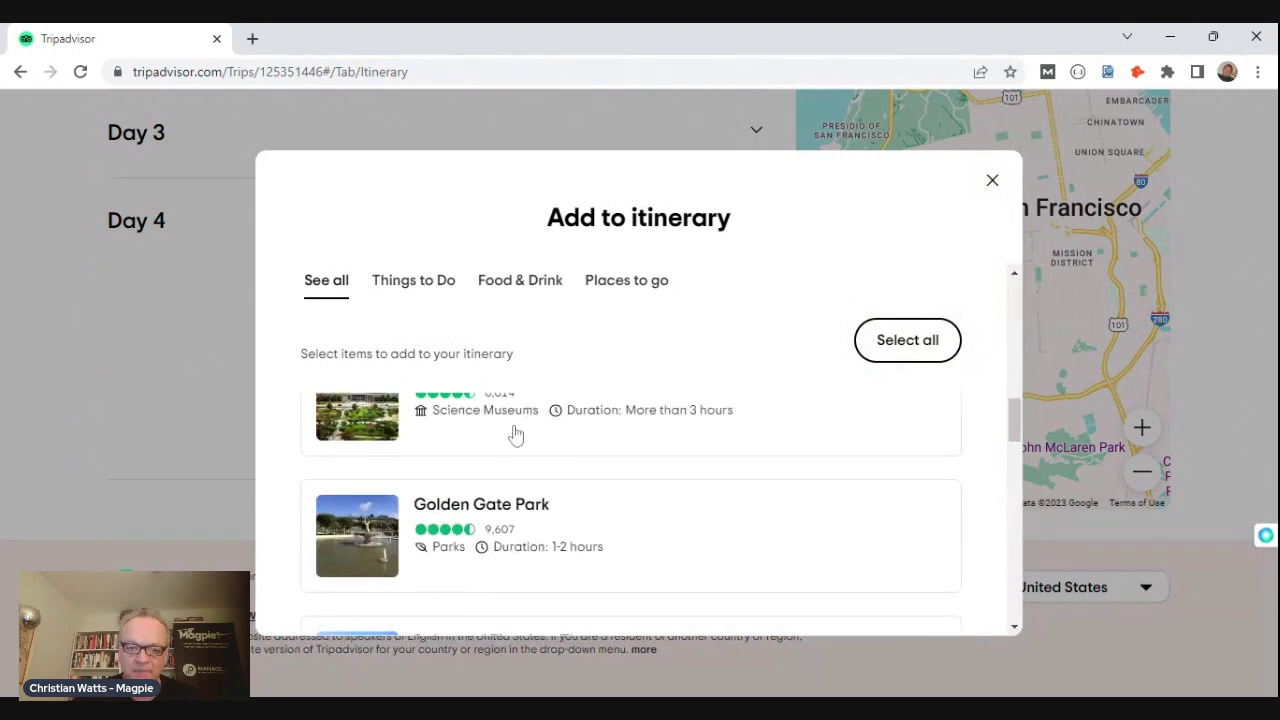
pyautogui.click(465, 412)
pyautogui.click(466, 510)
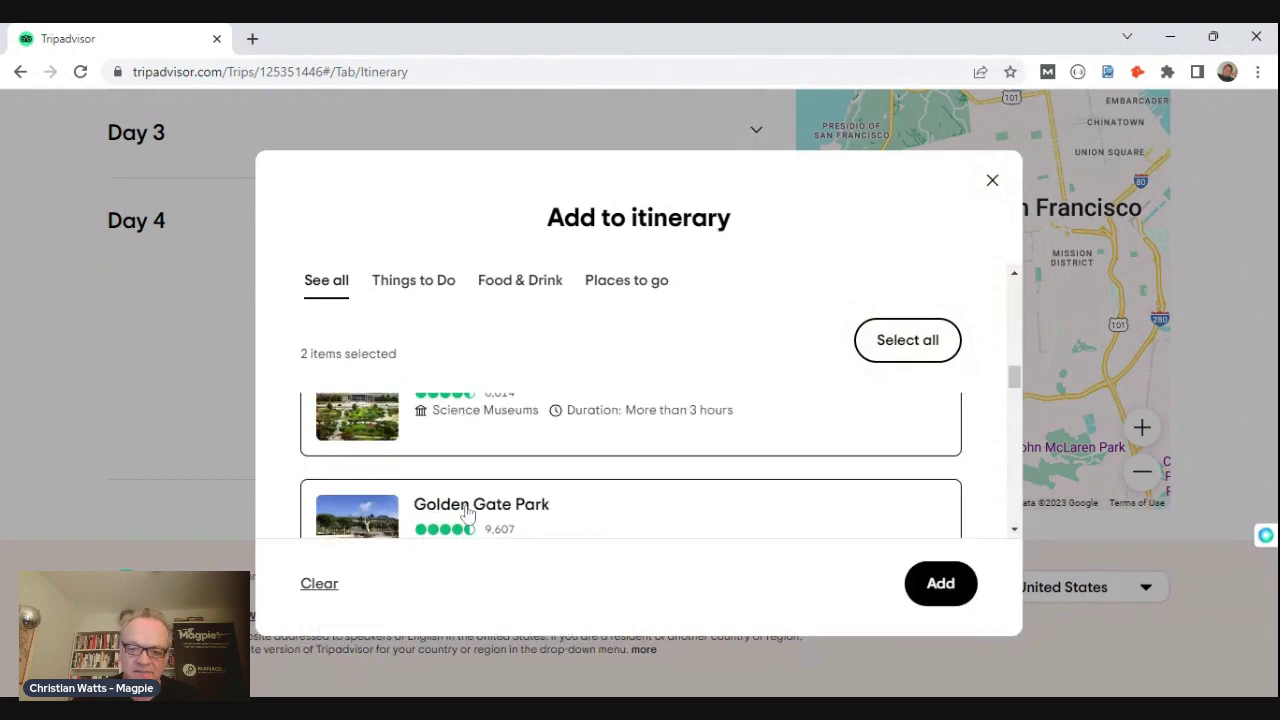
pyautogui.click(942, 586)
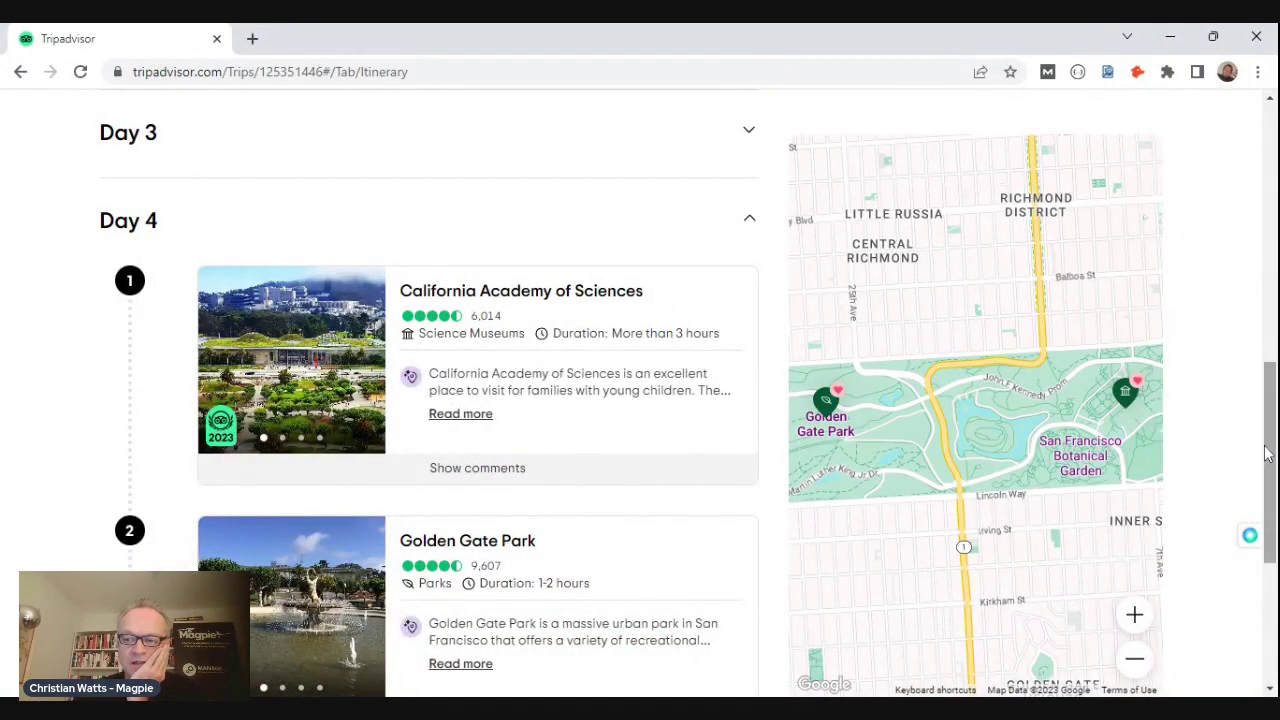
pyautogui.moveTo(1270, 461); pyautogui.dragTo(1237, 206)
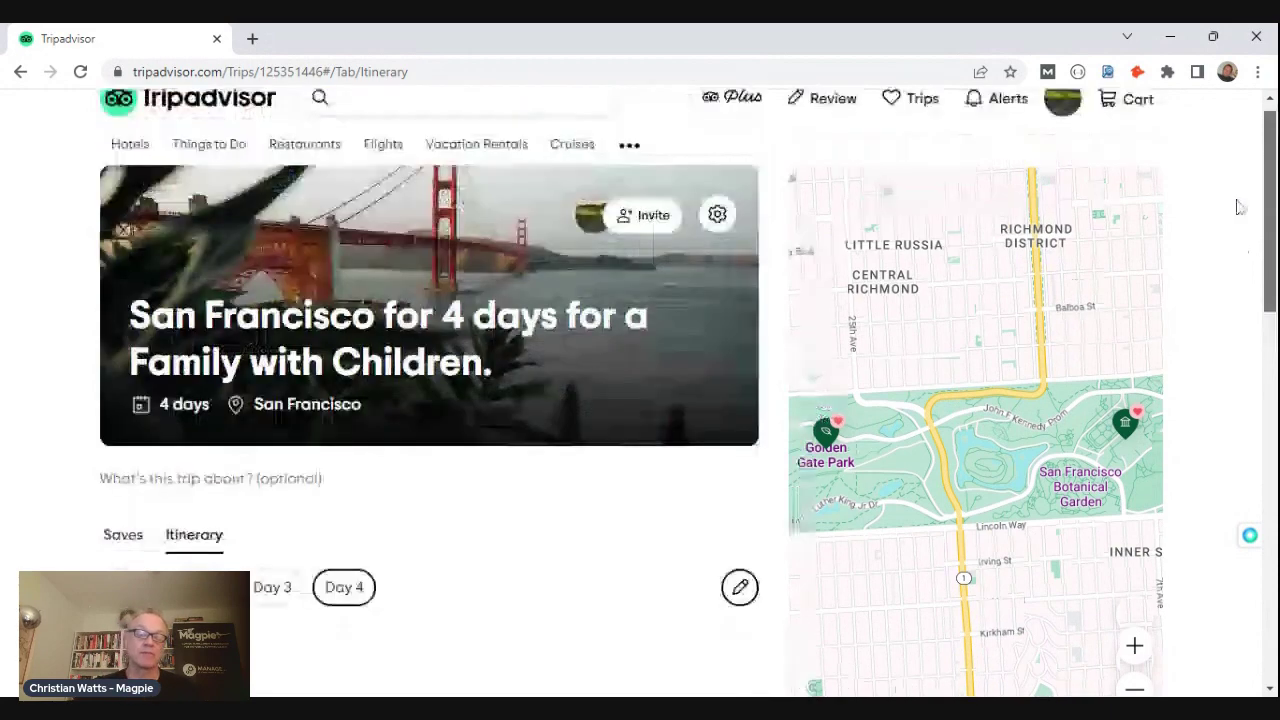